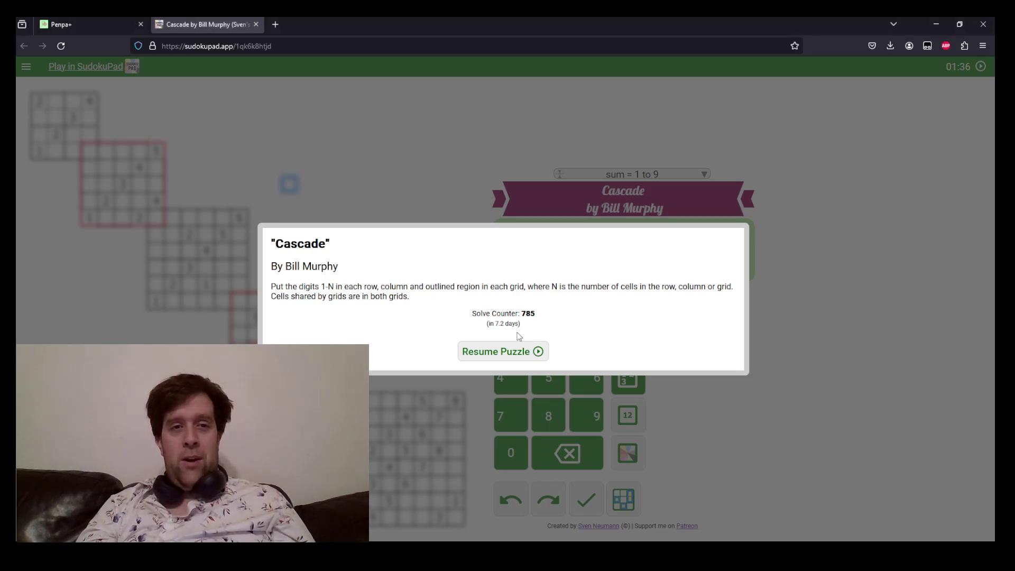
click(514, 354)
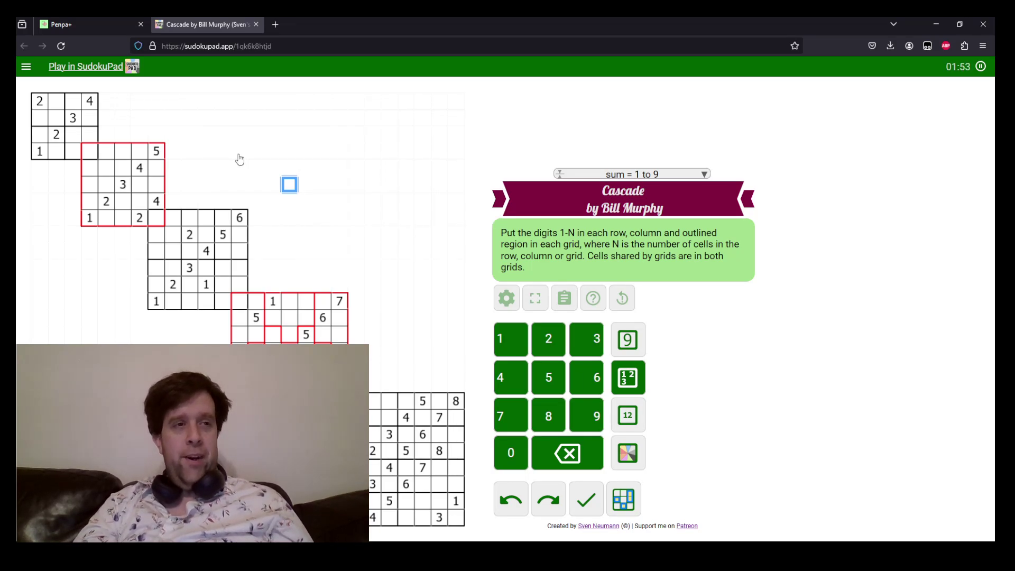
click(47, 151)
mouse_move(47, 151)
mouse_down()
mouse_move(79, 152)
mouse_move(91, 138)
mouse_move(89, 106)
mouse_move(40, 108)
mouse_move(42, 148)
mouse_move(56, 117)
mouse_move(70, 142)
mouse_move(133, 152)
mouse_move(156, 190)
mouse_move(156, 216)
mouse_move(118, 231)
mouse_move(89, 218)
mouse_move(95, 164)
mouse_up()
click(76, 121)
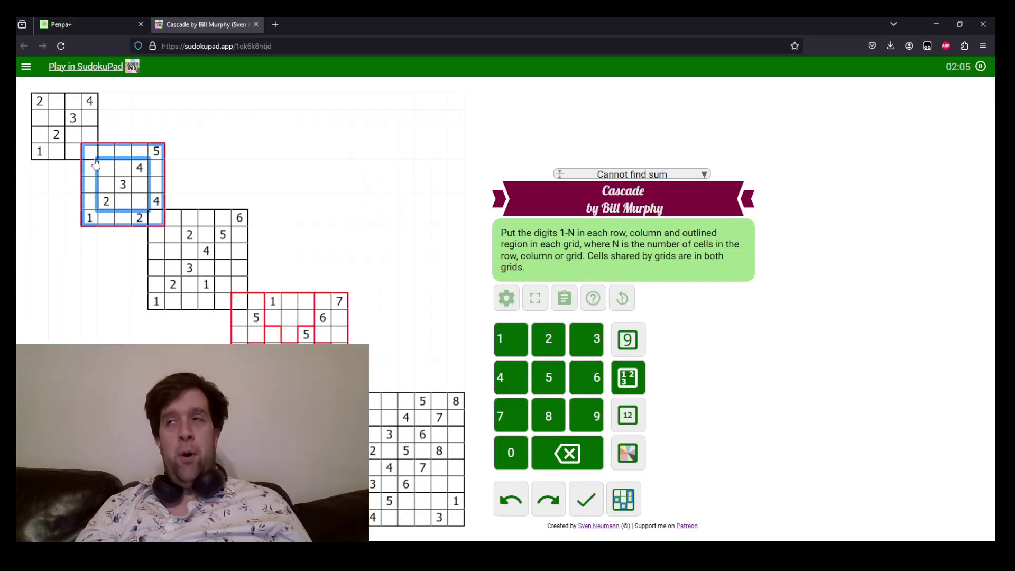
click(90, 152)
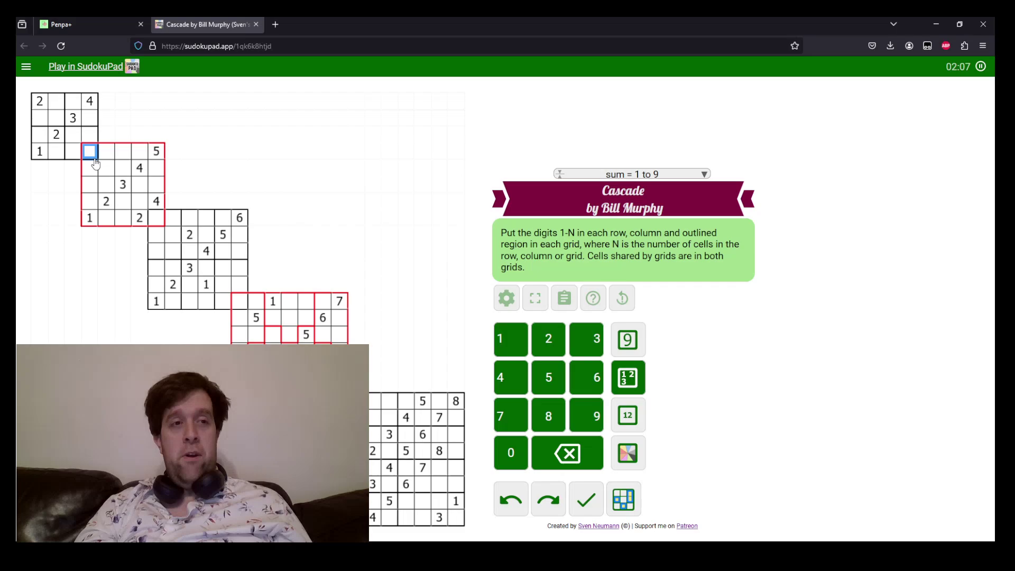
mouse_move(156, 304)
mouse_down()
mouse_move(233, 303)
mouse_move(230, 222)
mouse_up()
click(229, 222)
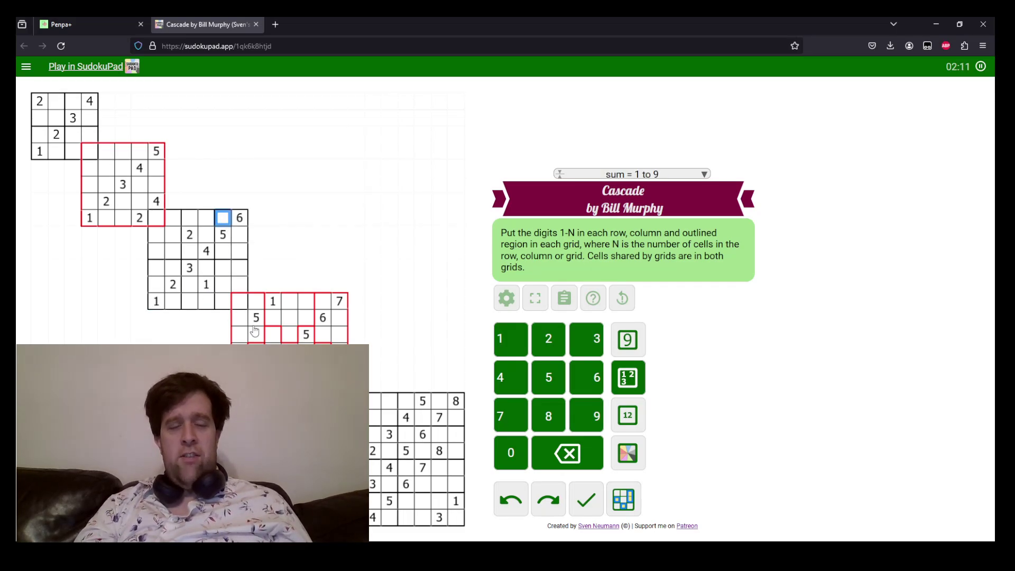
mouse_move(241, 303)
mouse_down()
mouse_move(338, 308)
mouse_move(355, 320)
mouse_move(356, 341)
mouse_up()
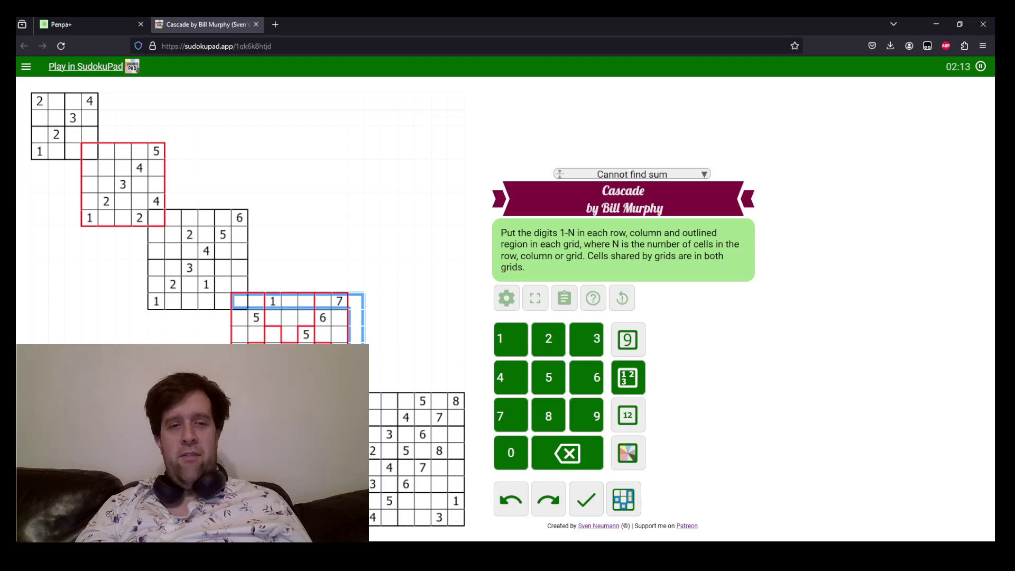
click(355, 341)
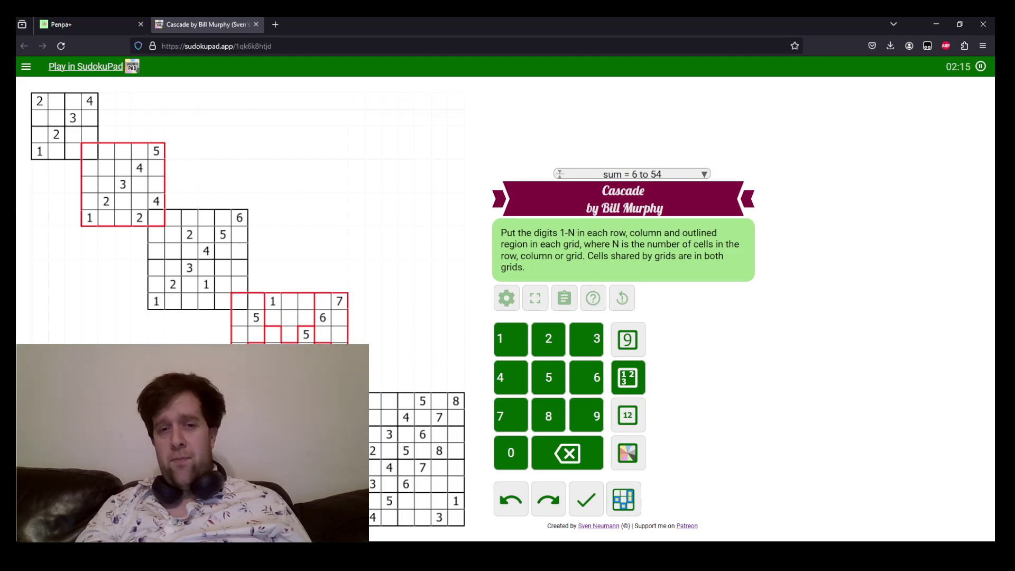
drag(373, 401, 439, 418)
mouse_move(456, 467)
mouse_down()
mouse_move(439, 500)
mouse_move(390, 517)
mouse_up()
click(389, 484)
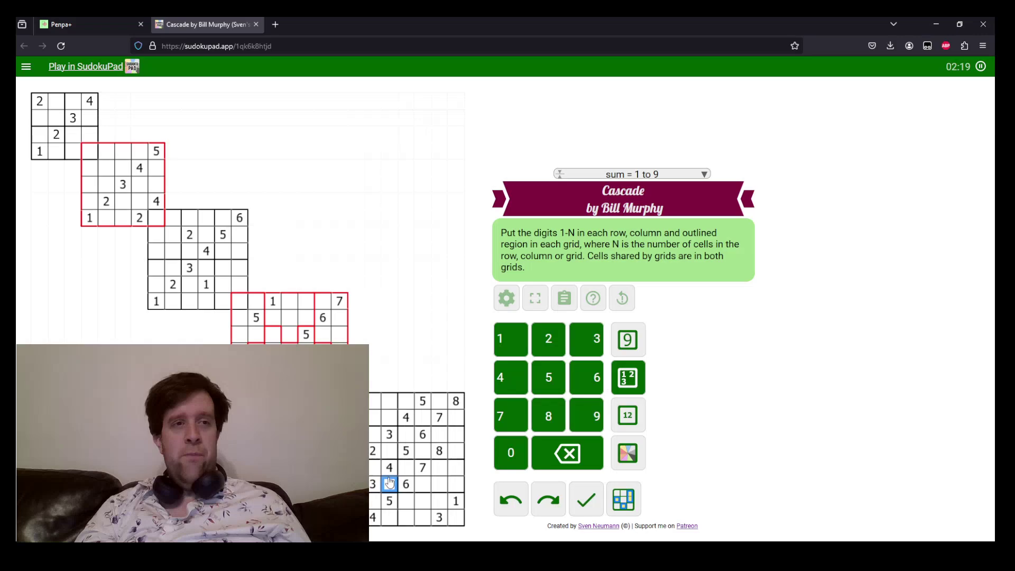
Switch to the Penpa+ Cascade puzzle and erase all solution entries.
click(99, 21)
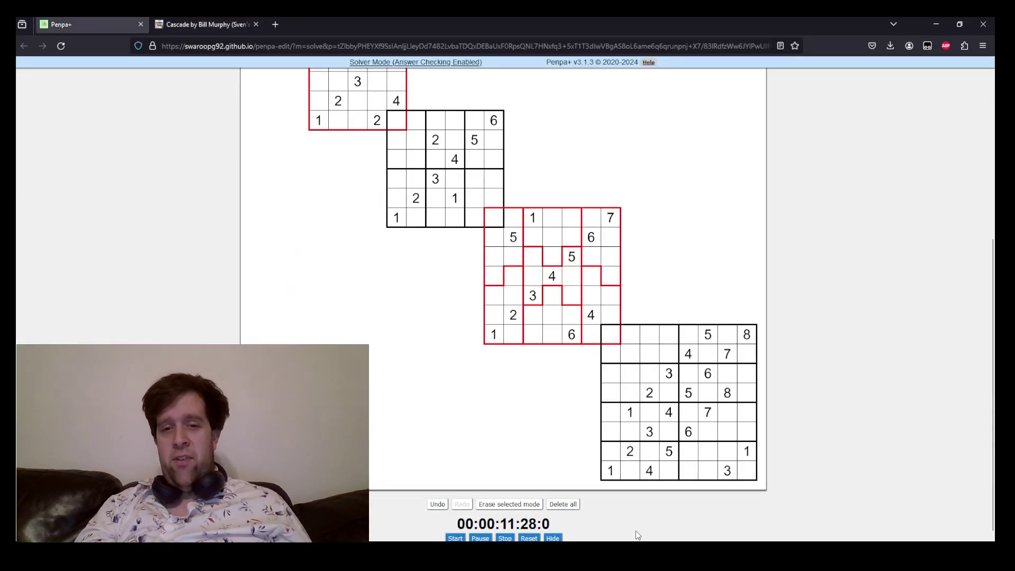
click(569, 505)
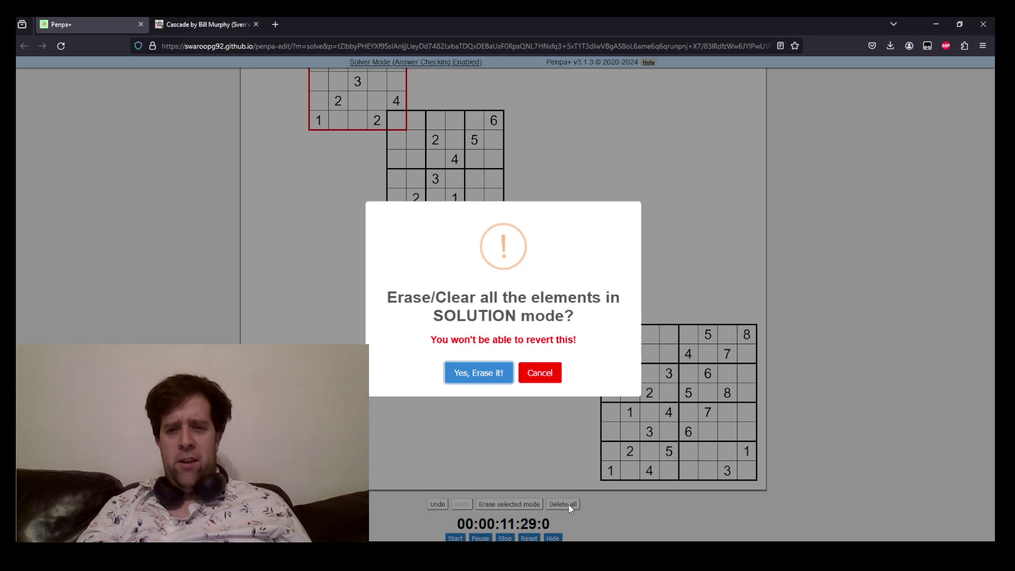
click(499, 380)
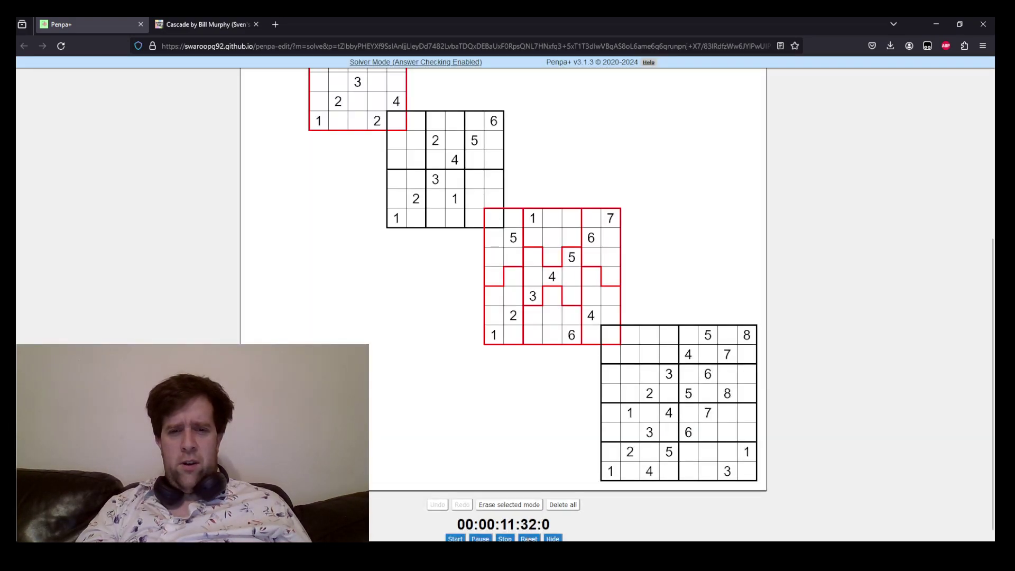
Reset the solving timer to zero and put the cursor on the empty cell right of the 2.
click(529, 539)
scroll(962, 404, up, 2)
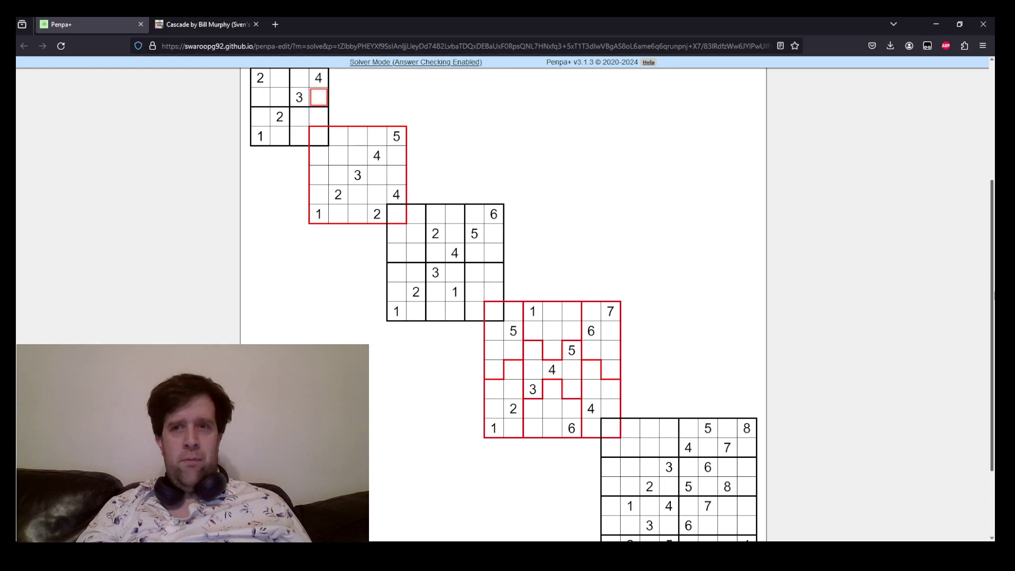
scroll(392, 226, up, 3)
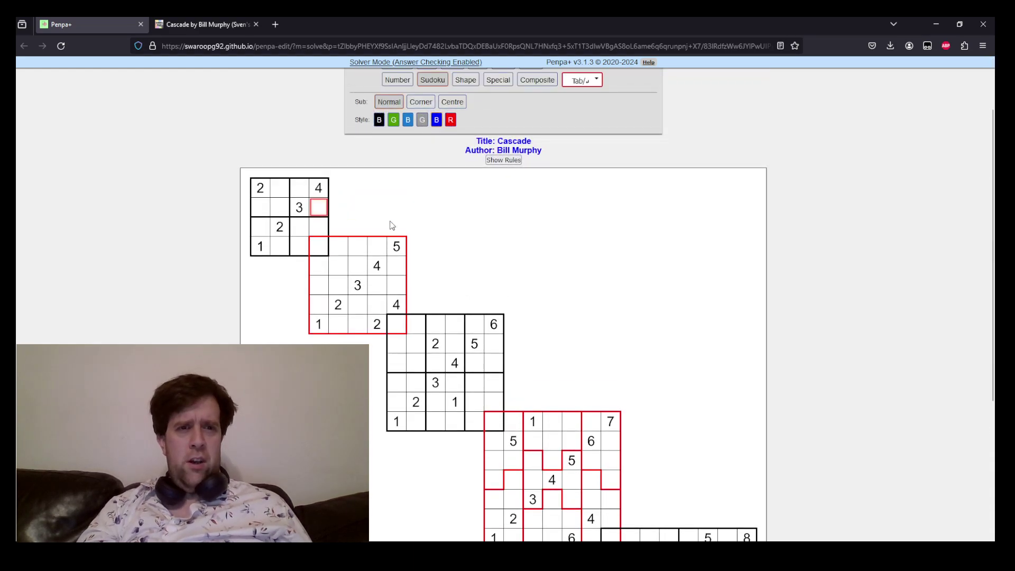
key(Left)
key(Left)
key(Left)
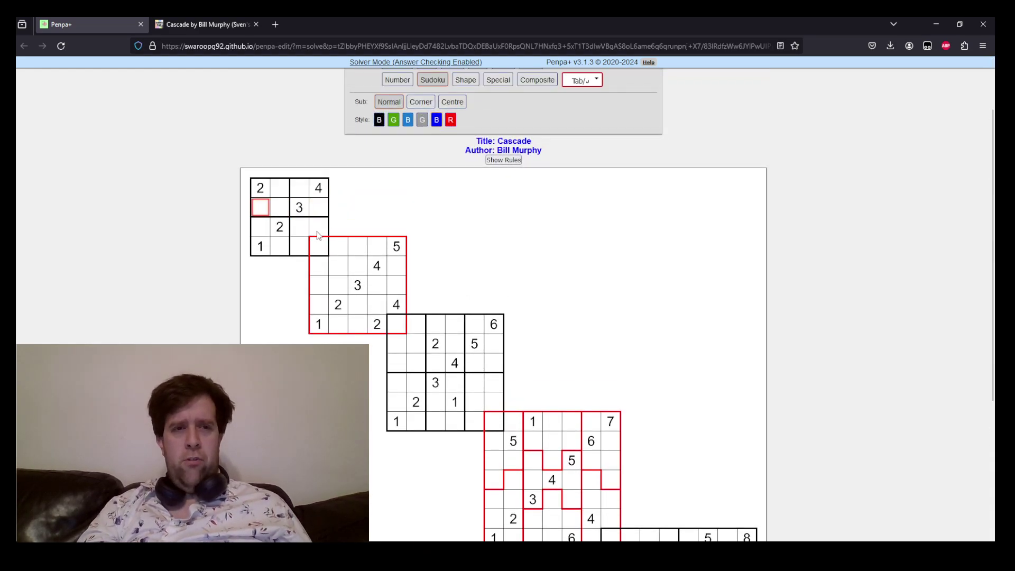
key(Right)
key(Up)
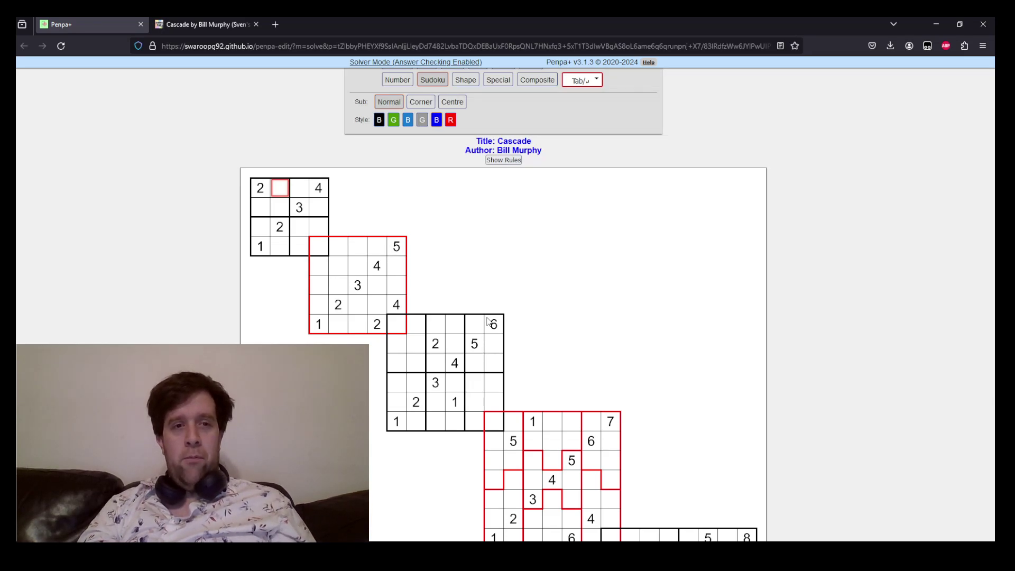
Enter 3, 1, 4, 3 and 4 in the top-left 4x4 grid's empty cells.
text(3)
key(Down)
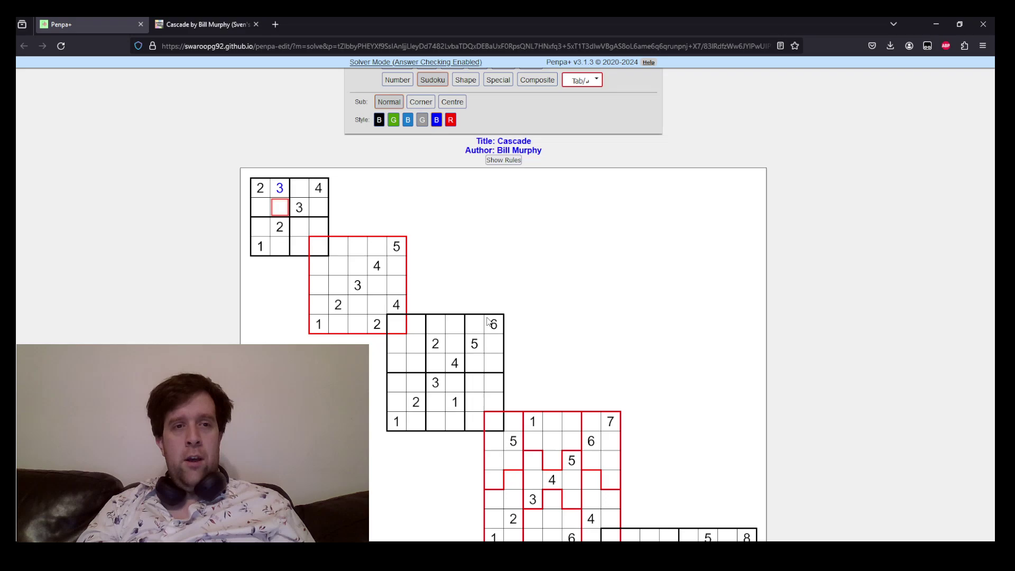
text(1)
key(Left)
text(4)
key(Down)
text(3)
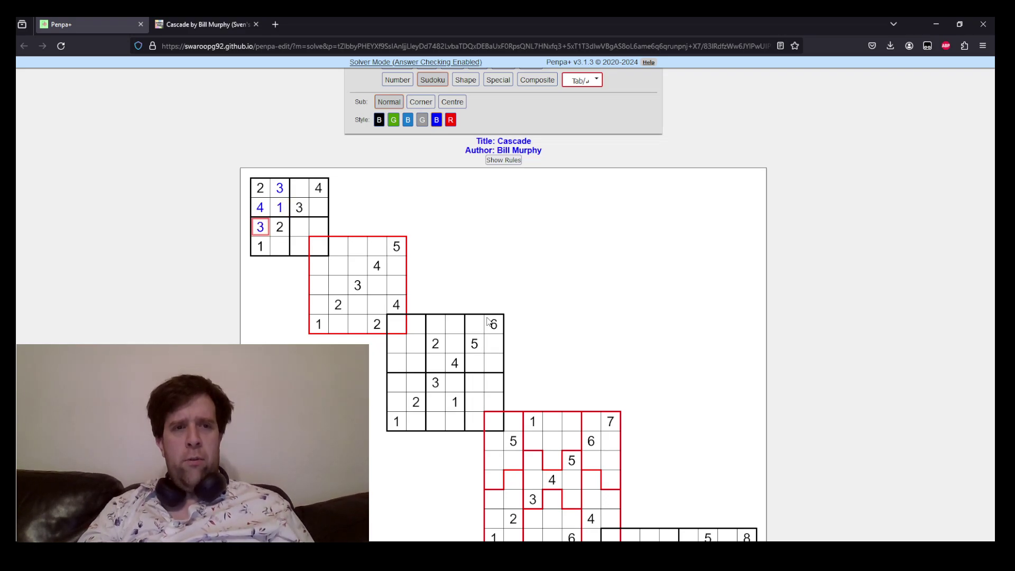
key(Down)
key(Right)
text(4)
Finish the top-left grid with 4, 1, 3, 2, 1 and 2 in its remaining cells.
key(Right)
key(Up)
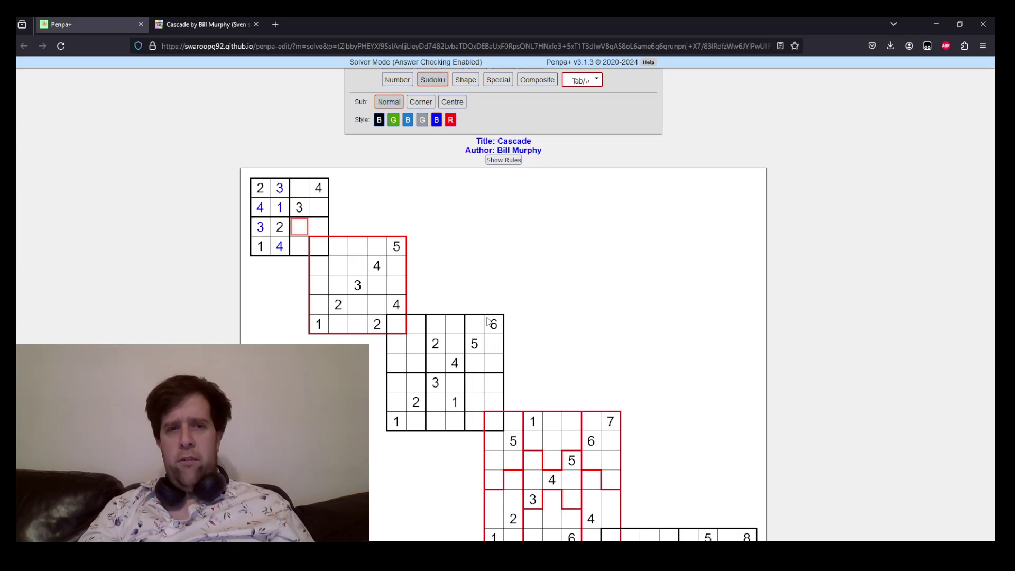
text(4)
key(Right)
text(1)
key(Down)
text(3)
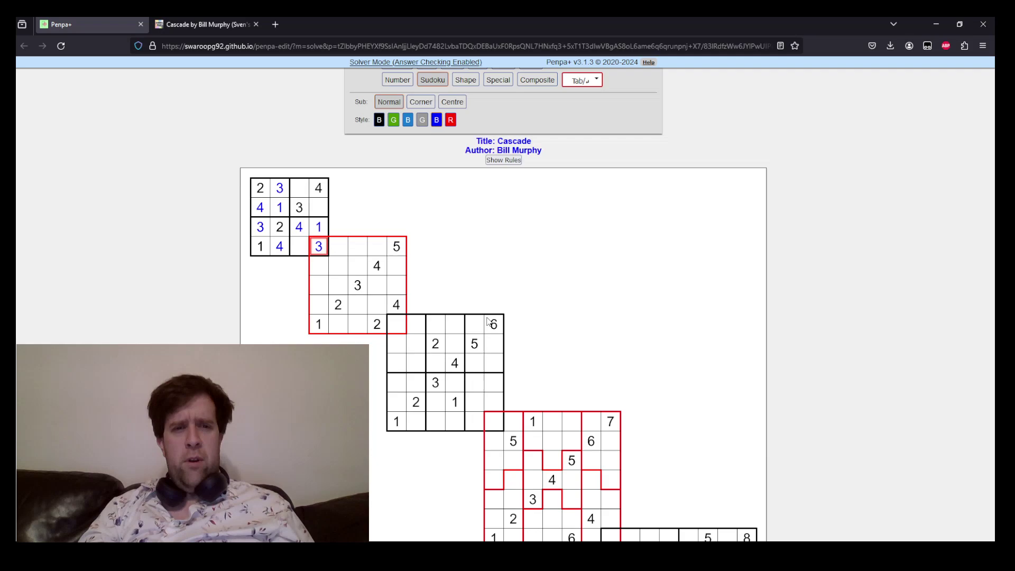
key(Left)
text(2)
key(Up)
key(Up)
key(Up)
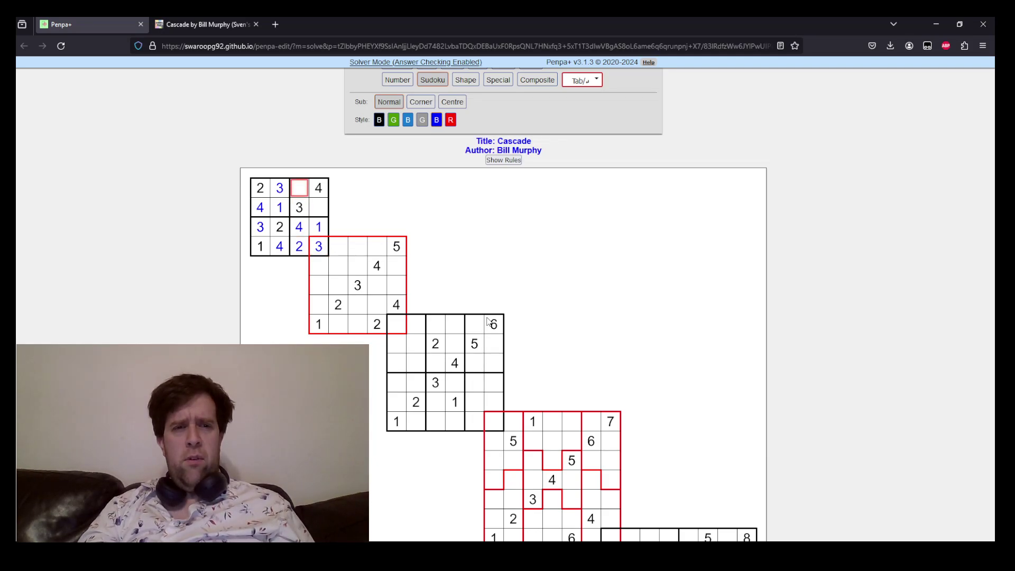
text(1)
key(Down)
key(Right)
text(2)
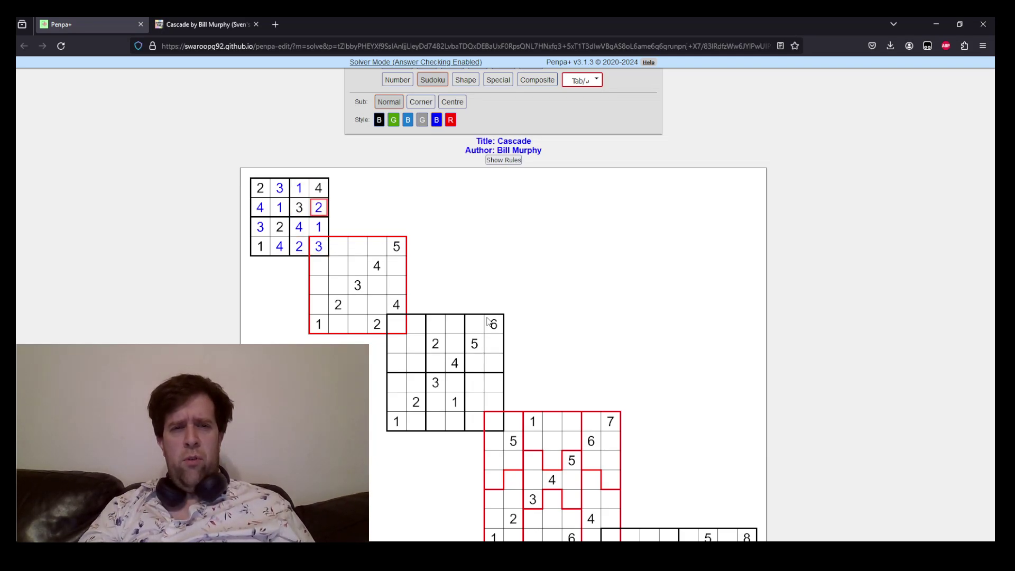
key(Down)
key(Down)
key(Down)
key(Down)
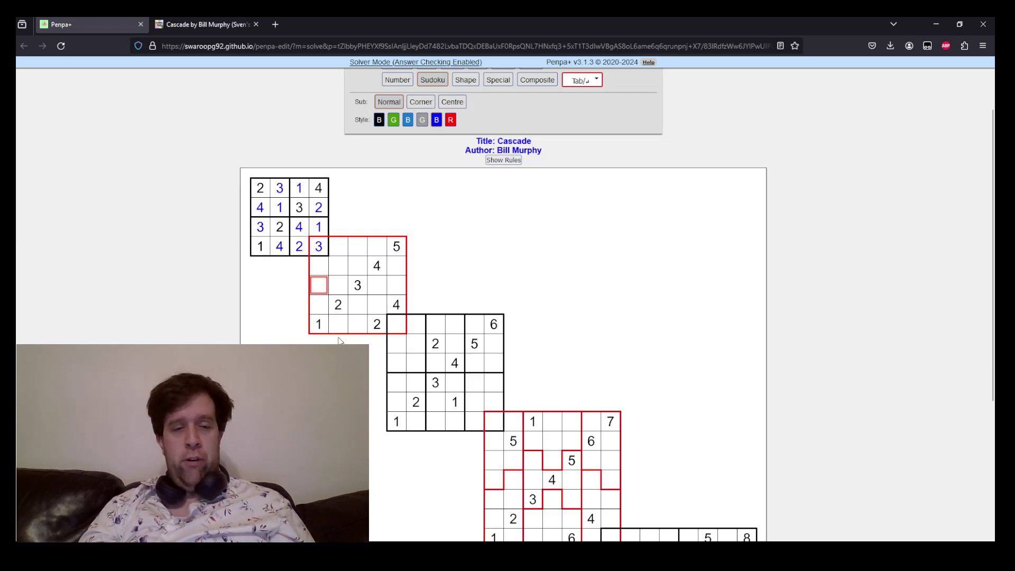
Fill the red 5x5 grid's first column with 4, 2, 5 and its top row with 2, 4, 1.
text(4)
key(Up)
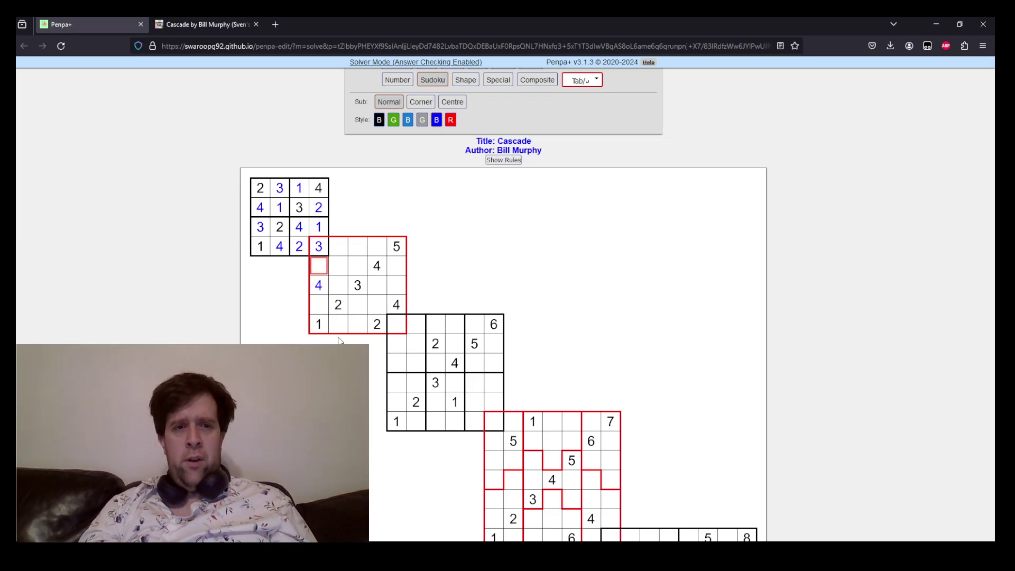
text(2)
key(Down)
key(Down)
text(5)
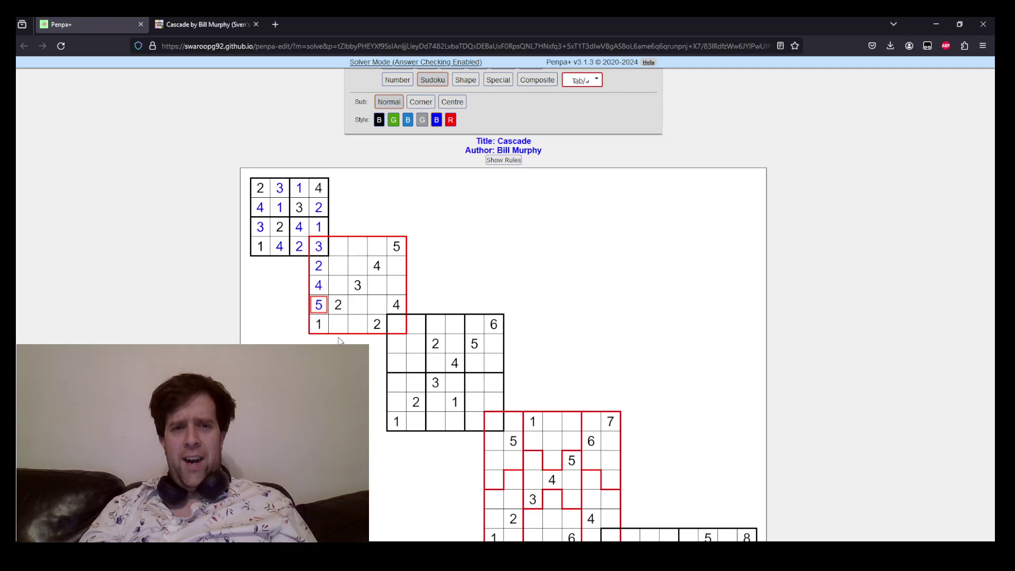
key(Up)
key(Up)
key(Up)
key(Right)
key(Right)
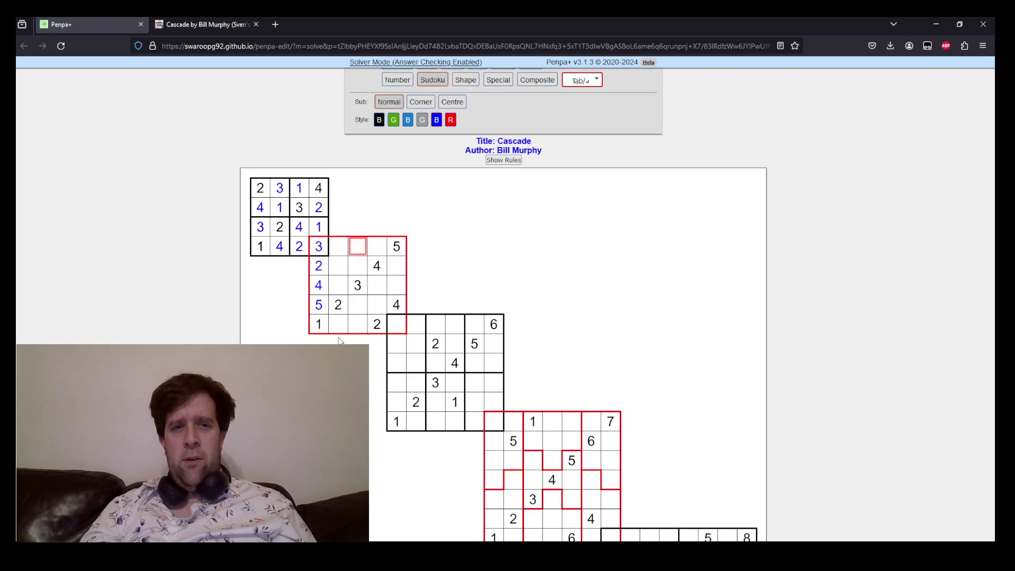
text(2)
key(Left)
text(4)
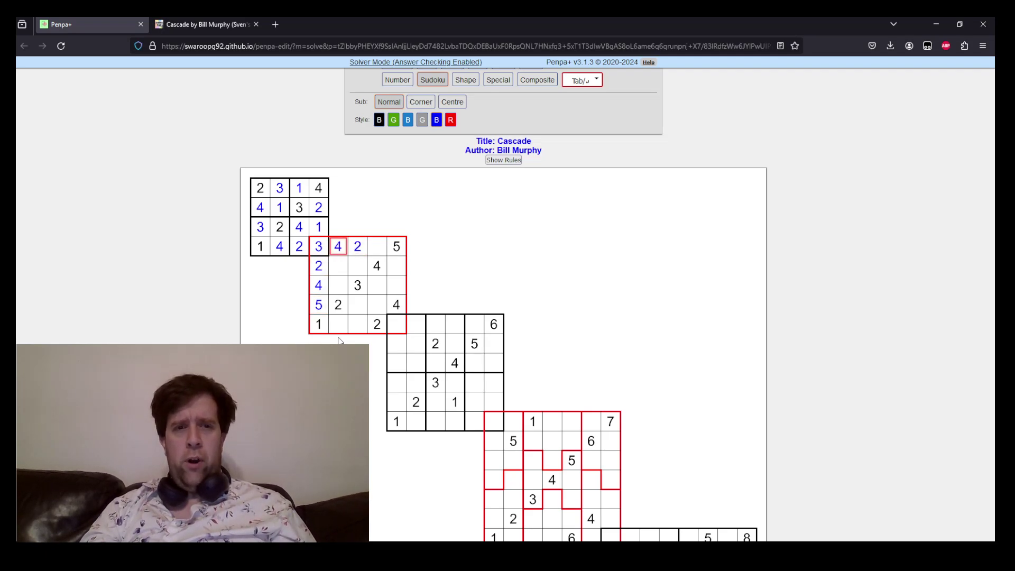
key(Right)
key(Right)
text(1)
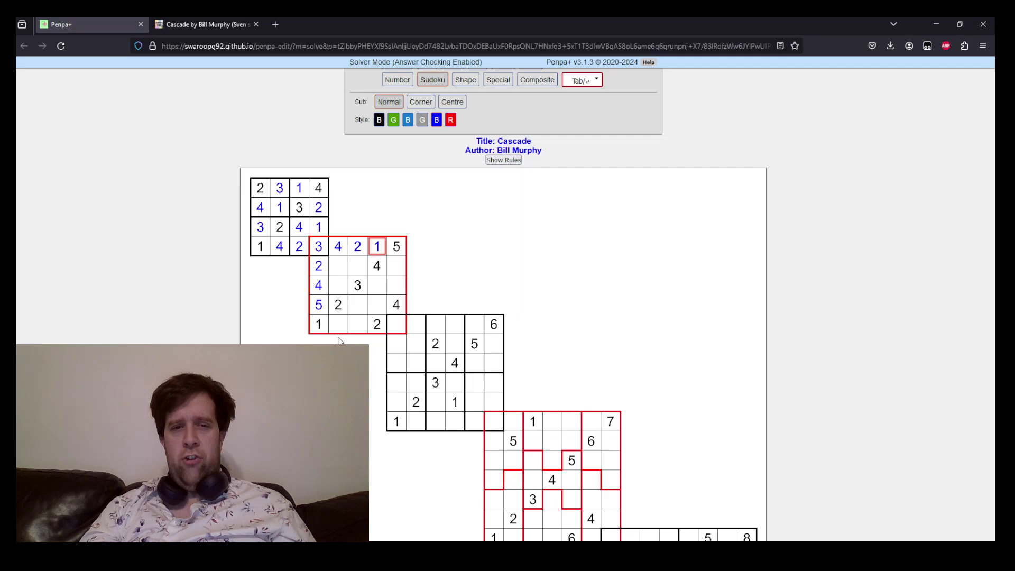
Place 3, 5, 1, 4, 5 and 2 in the 5x5 grid's middle and lower cells.
key(Down)
key(Down)
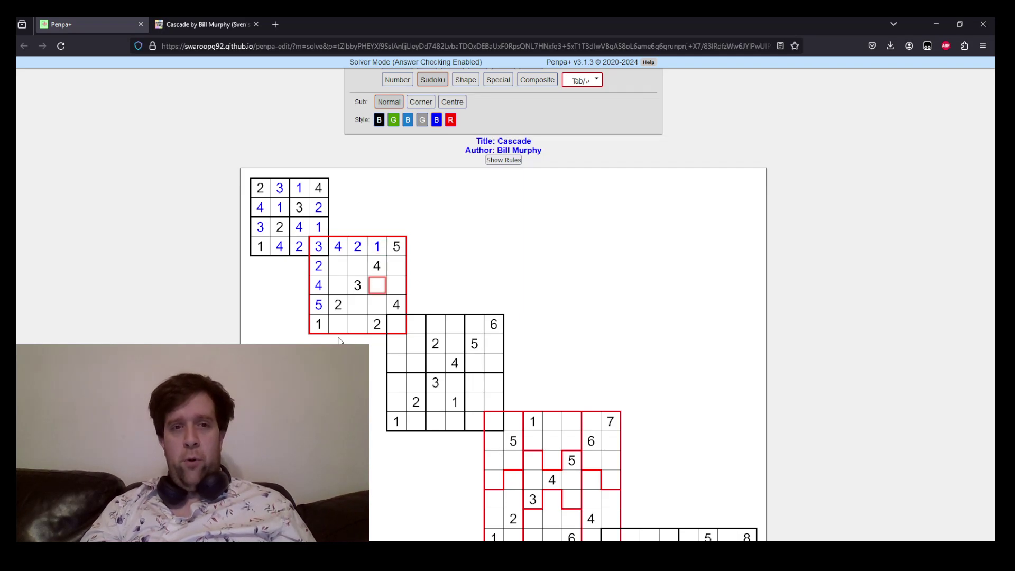
key(Down)
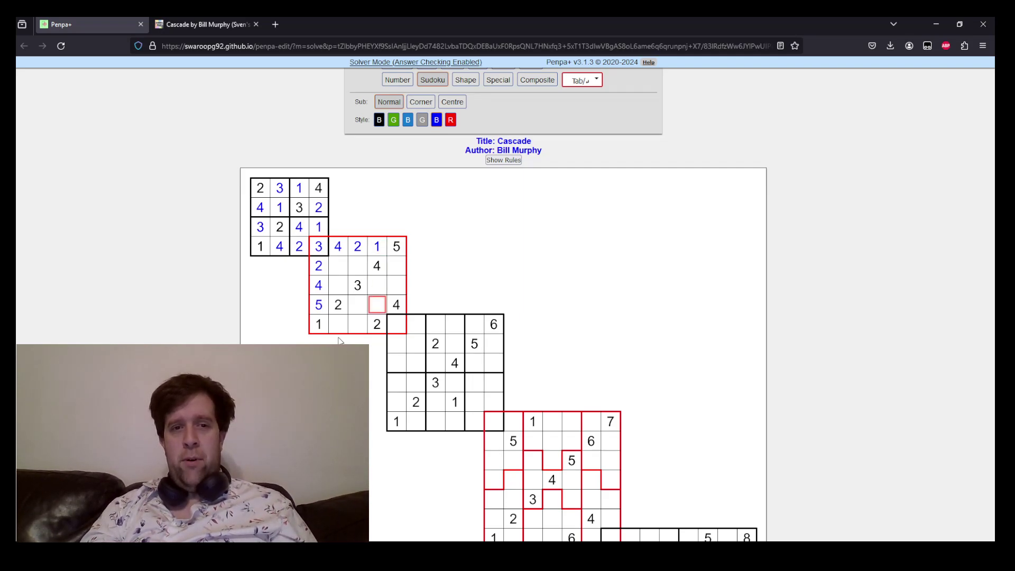
text(3)
key(Up)
text(5)
key(Left)
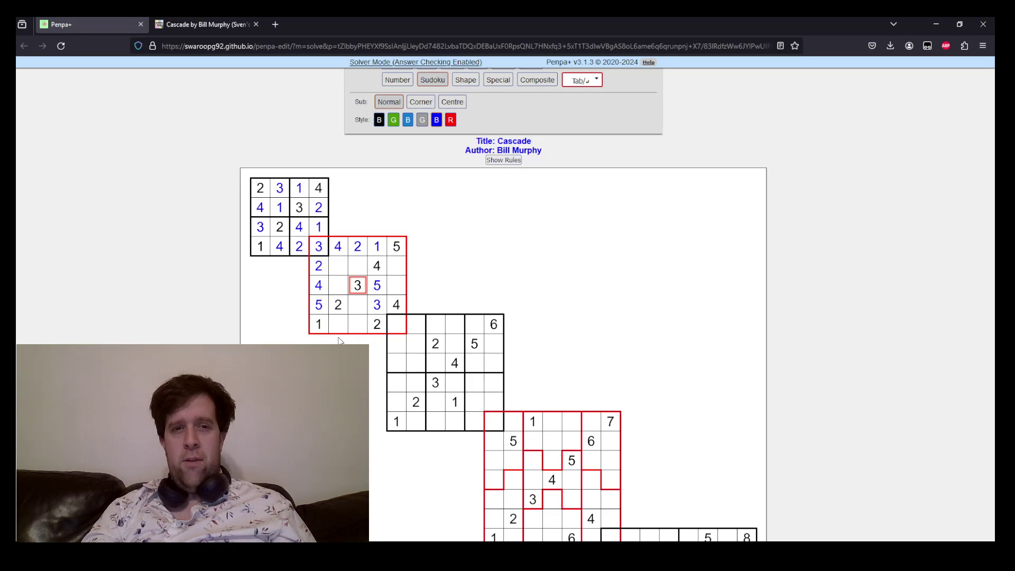
key(Down)
text(1)
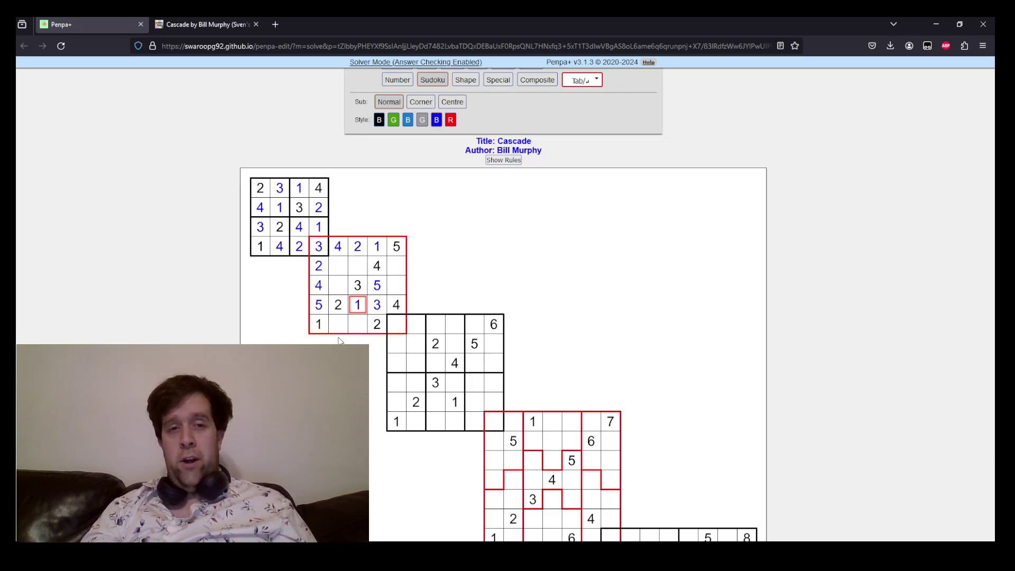
key(Down)
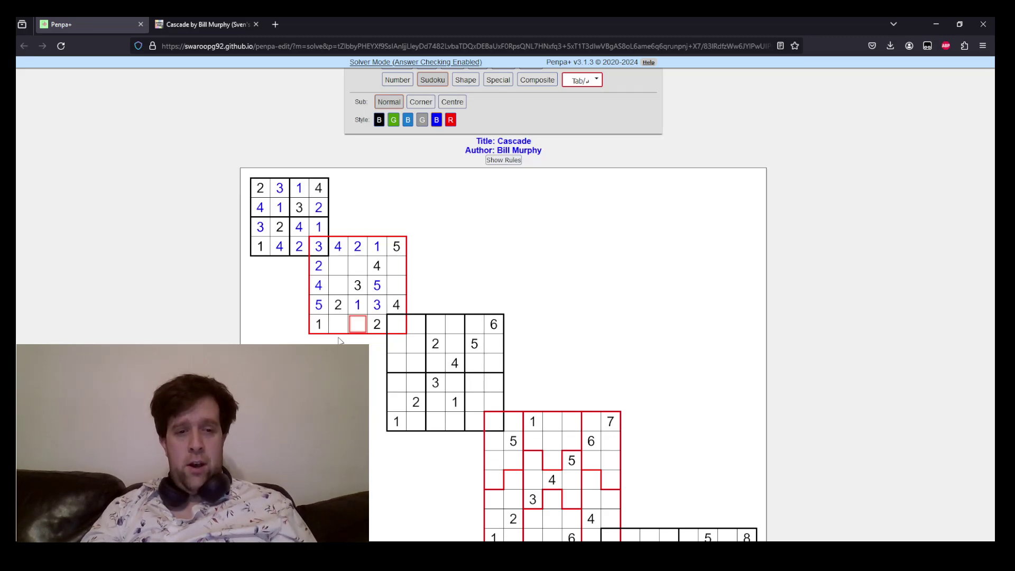
text(4)
key(Up)
key(Up)
key(Up)
text(5)
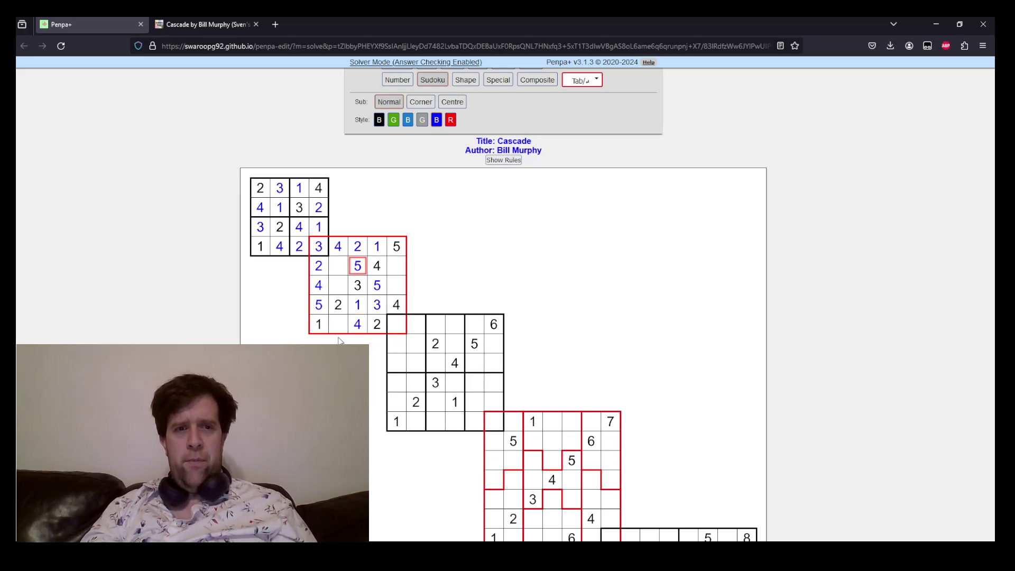
key(Down)
key(Right)
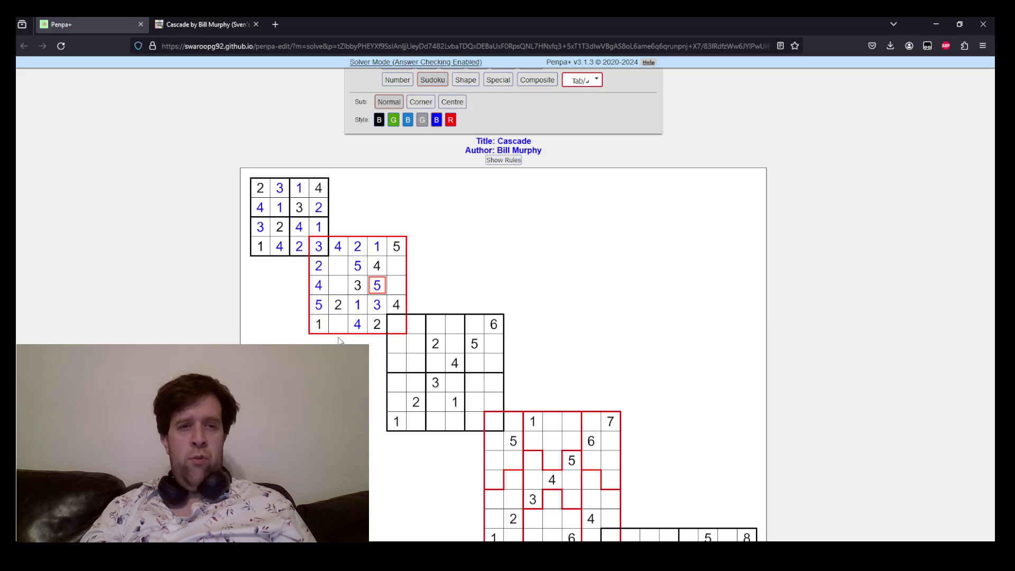
key(Right)
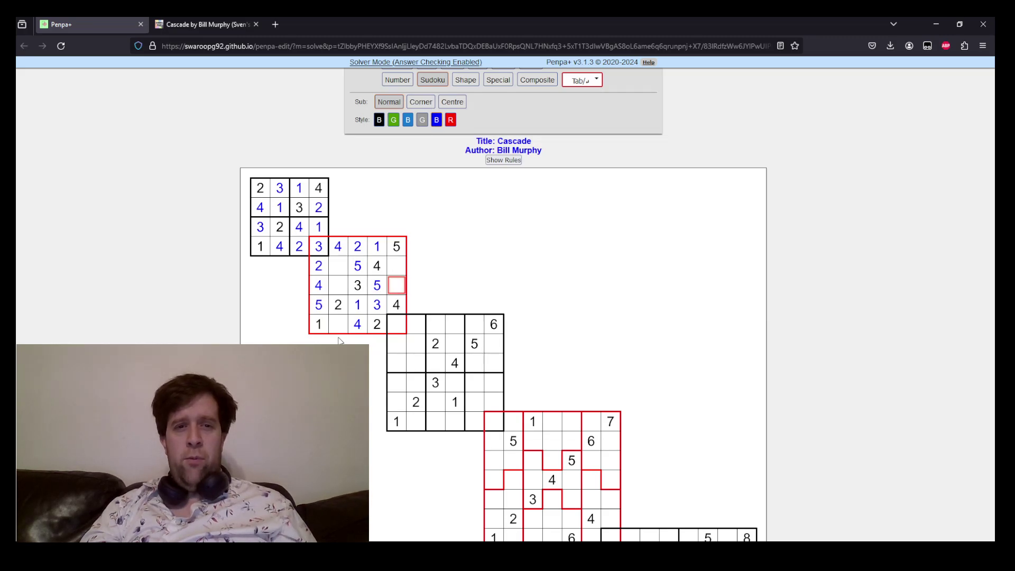
text(2)
Complete the 5x5 grid with 1, 5, 3, 1 and 3, giving rows 34215, 23541, 41352, 52134, 15423.
key(Left)
key(Right)
key(Left)
key(Left)
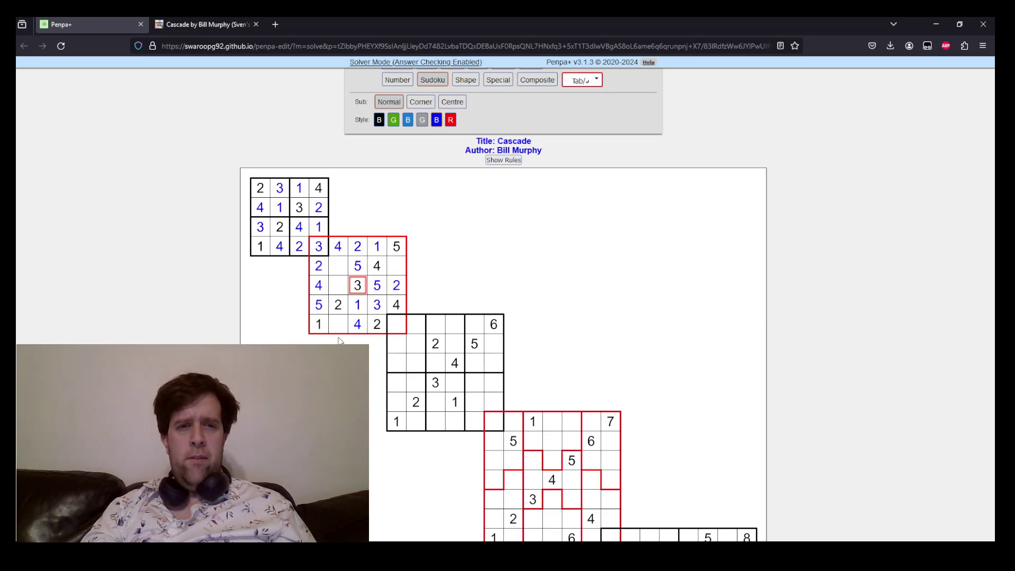
key(Left)
text(1)
key(Down)
key(Down)
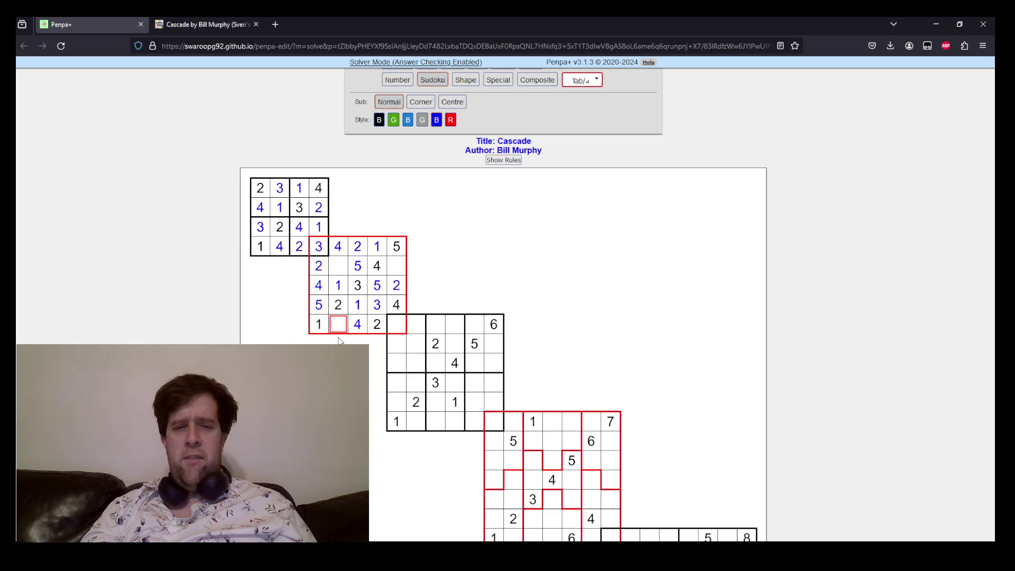
text(5)
key(Right)
key(Right)
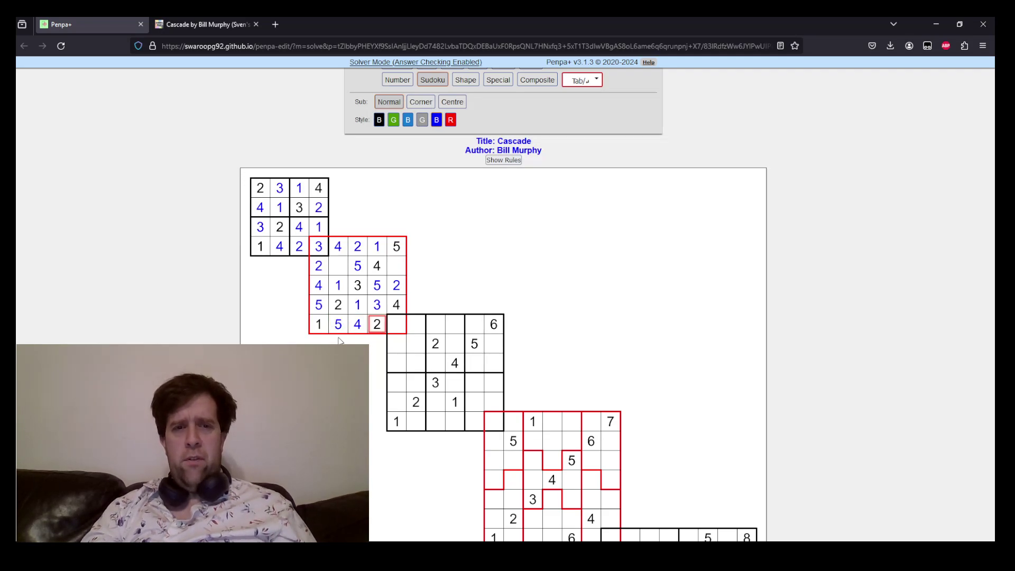
key(Right)
text(3)
key(Up)
key(Up)
key(Up)
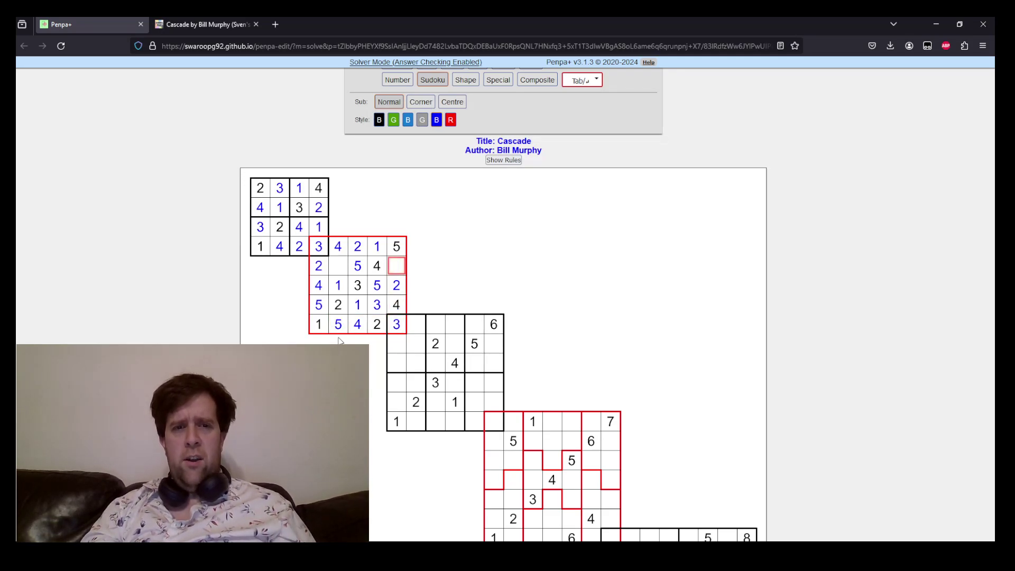
text(1)
key(Left)
key(Left)
key(Left)
text(3)
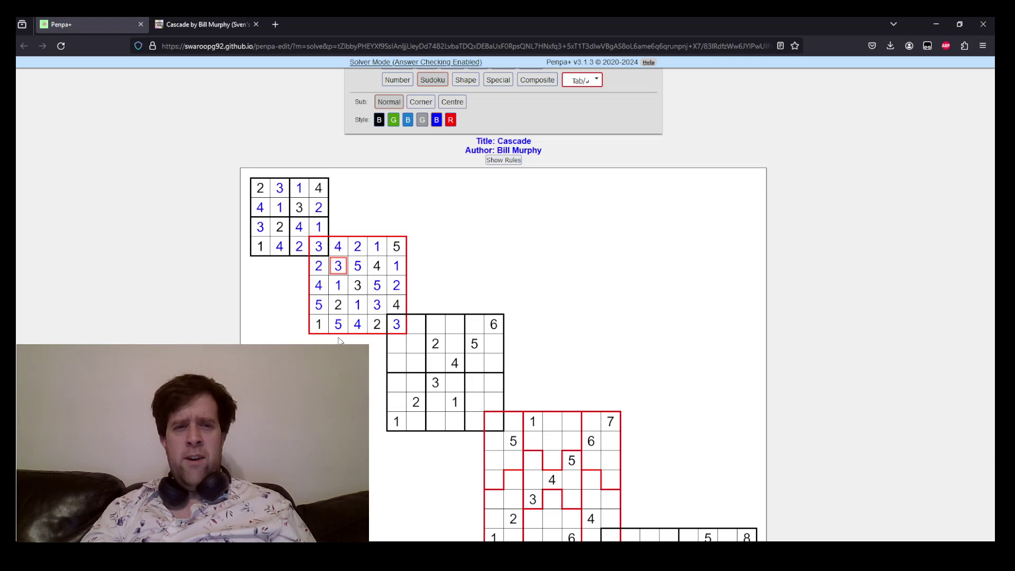
key(Down)
key(Down)
key(Down)
key(Right)
key(Right)
key(Right)
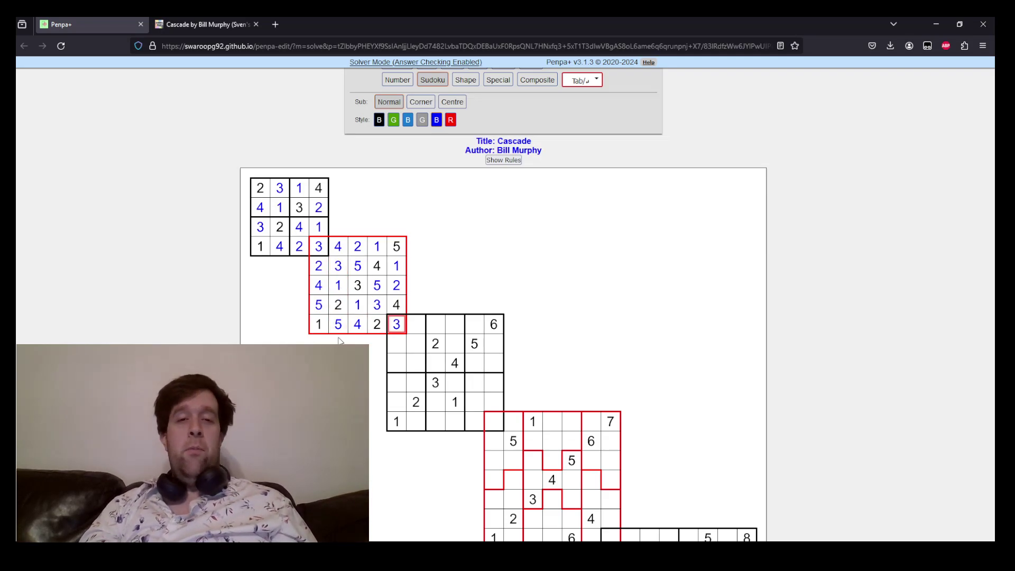
key(Right)
key(Right)
key(Right)
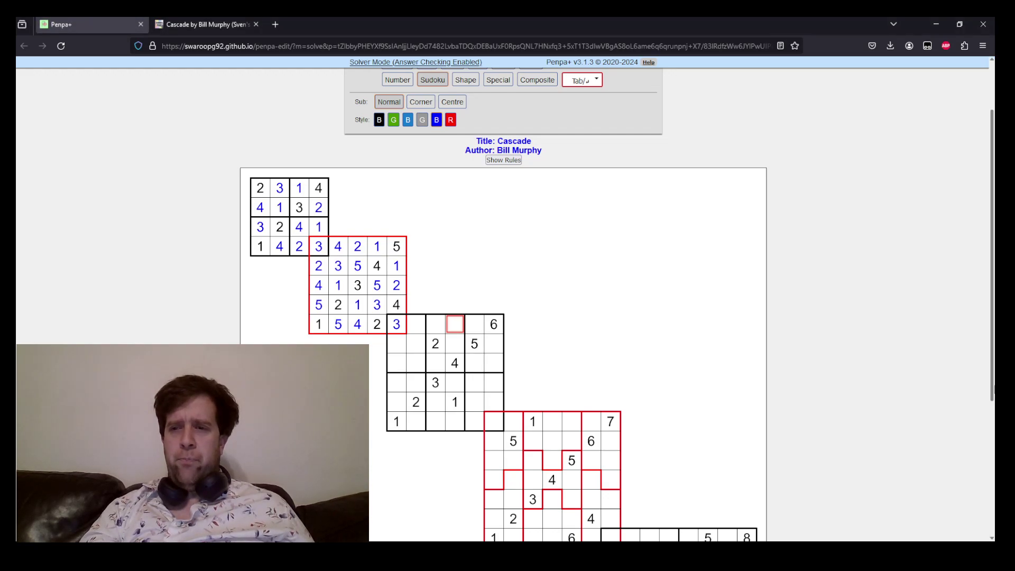
Place 3 (correcting a mistaken 2) and 6 in the 6x6 grid's upper rows.
scroll(992, 265, down, 2)
scroll(617, 304, down, 2)
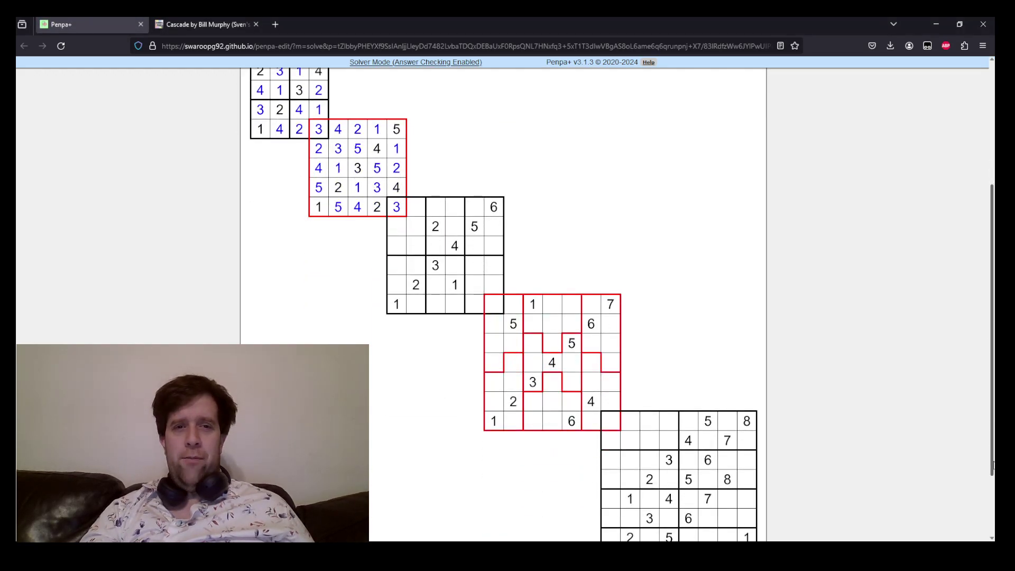
scroll(559, 261, down, 1)
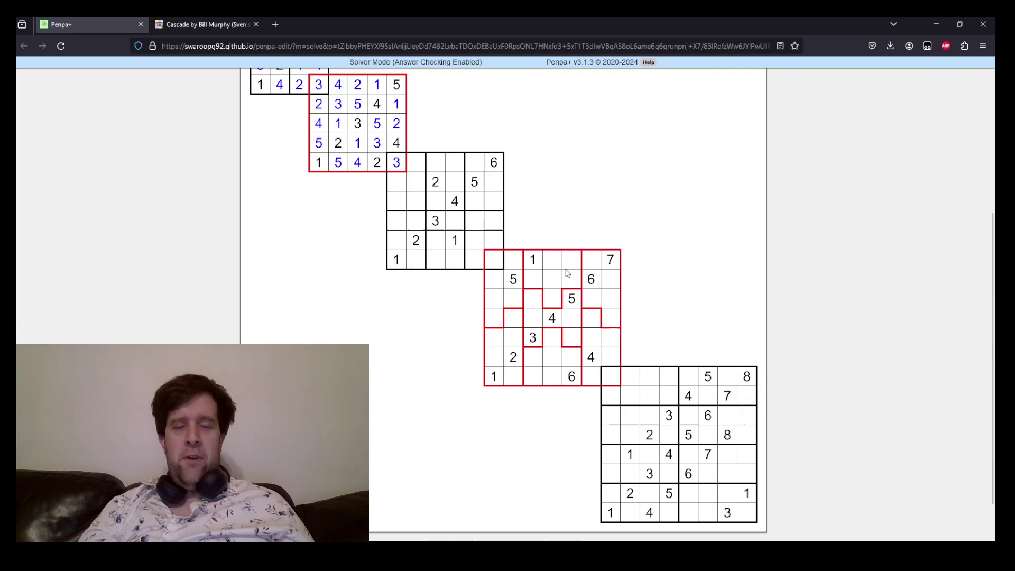
click(456, 189)
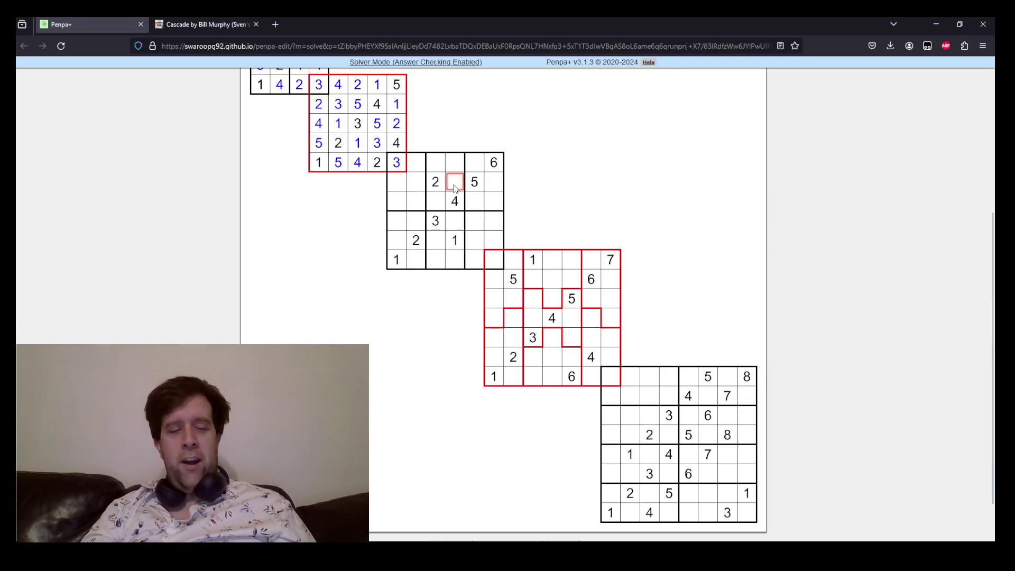
text(2)
key(BackSpace)
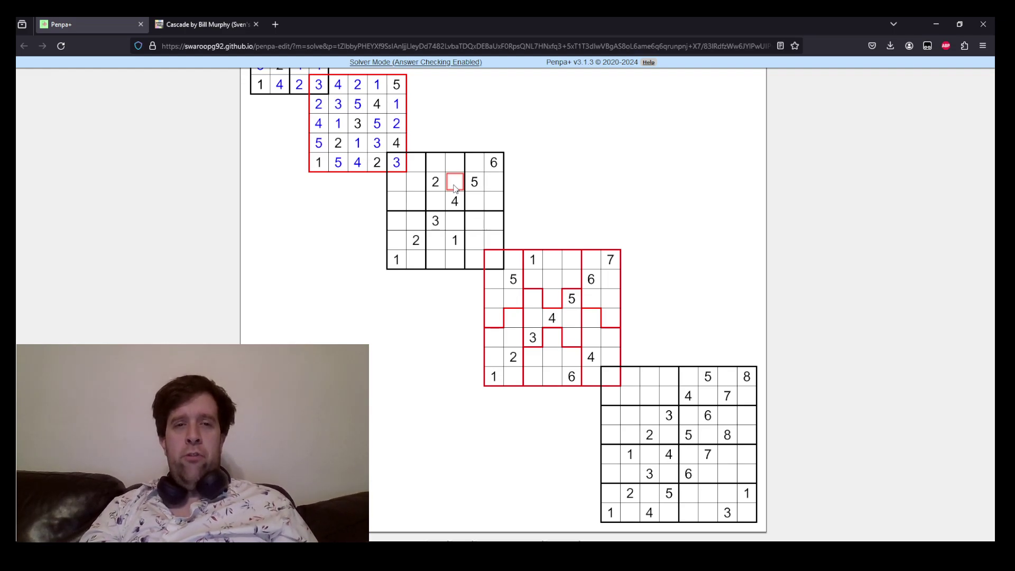
text(3)
key(Down)
key(Left)
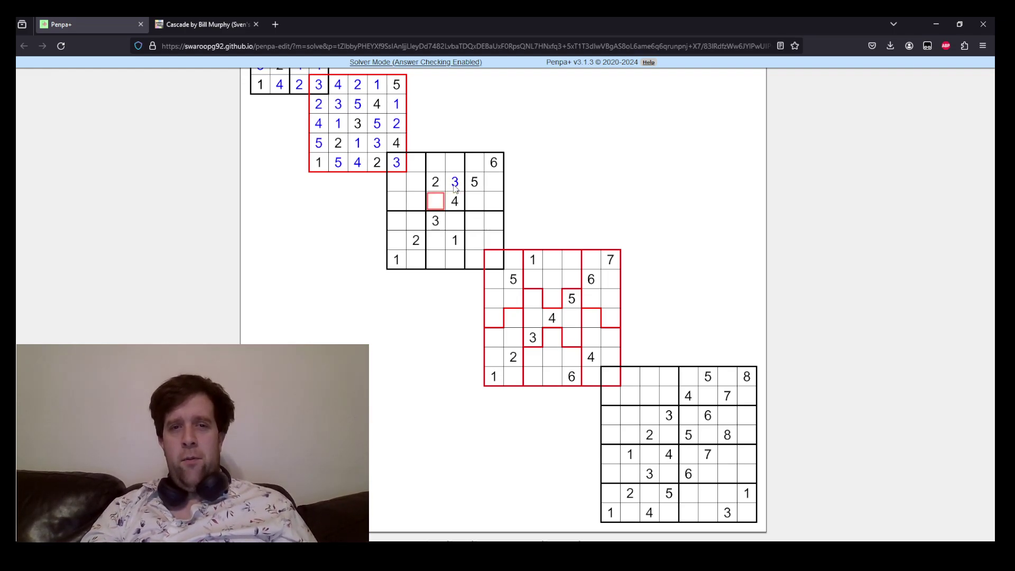
text(6)
key(Up)
key(Up)
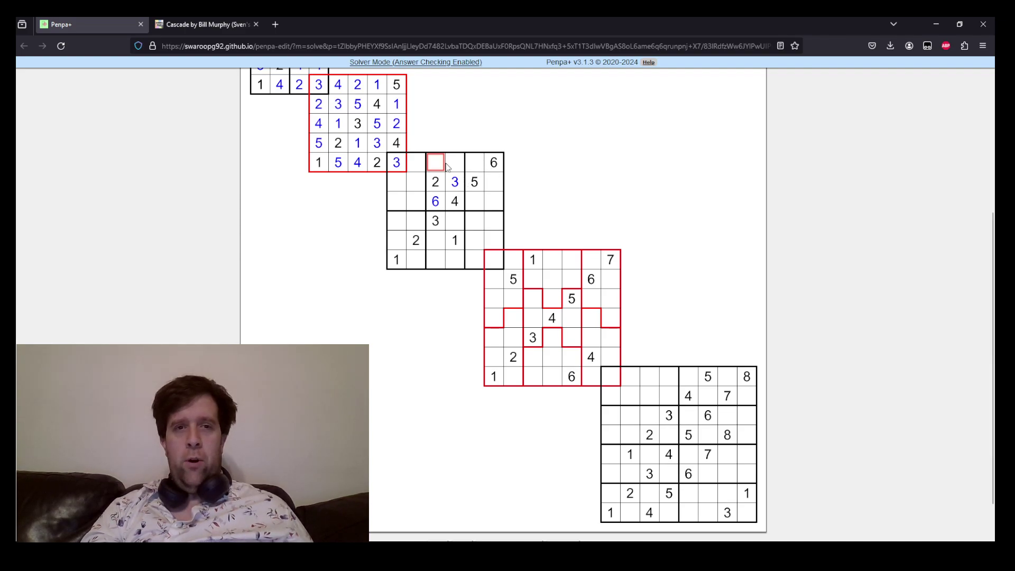
key(Right)
key(Right)
key(Right)
Mark a 1/5 candidate pair in the 6x6 top row and place 2 and 4 there.
click(447, 165)
key(shift+Left)
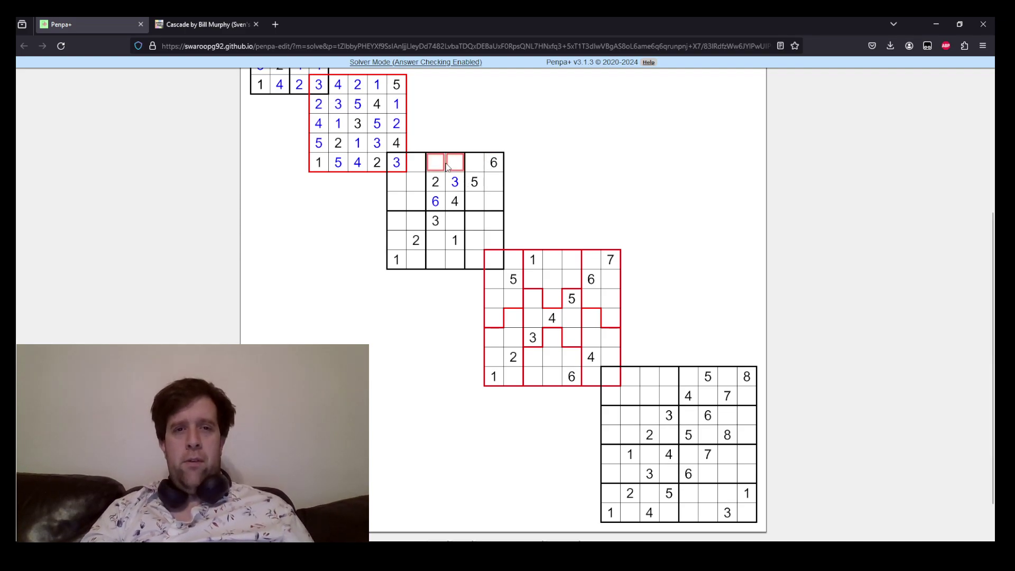
text(5)
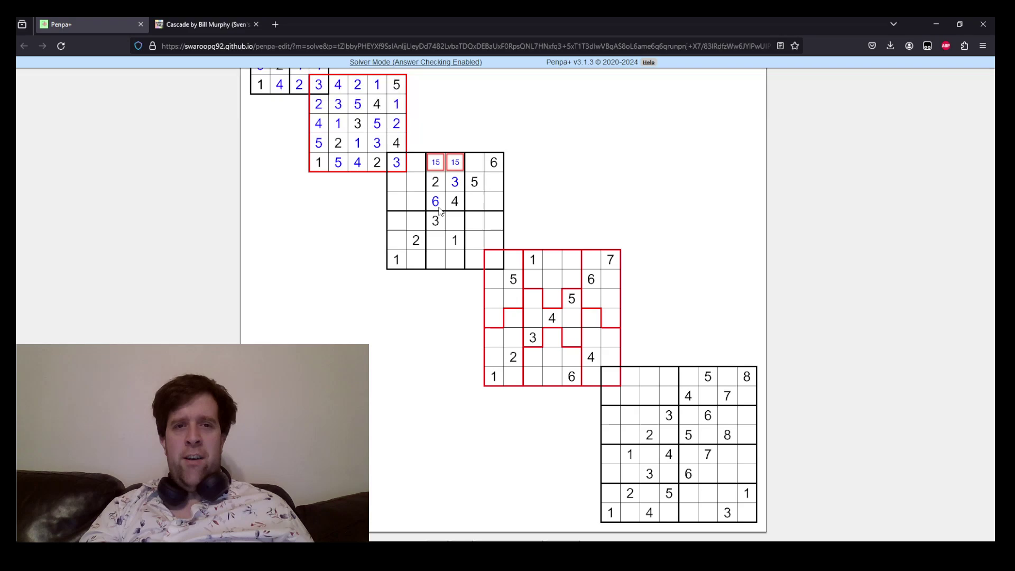
click(474, 167)
text(2)
key(Left)
key(Left)
key(Left)
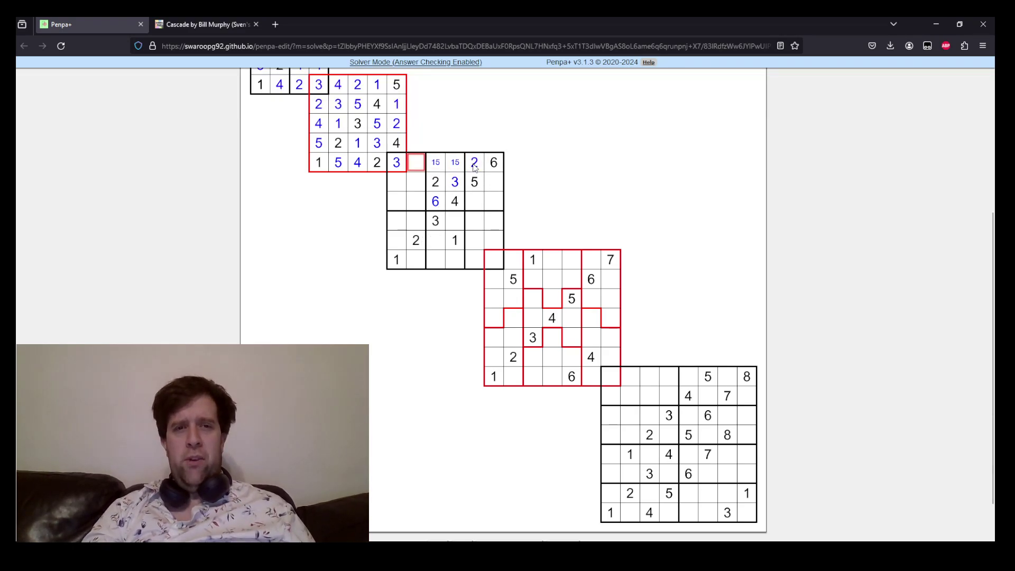
text(4)
key(Down)
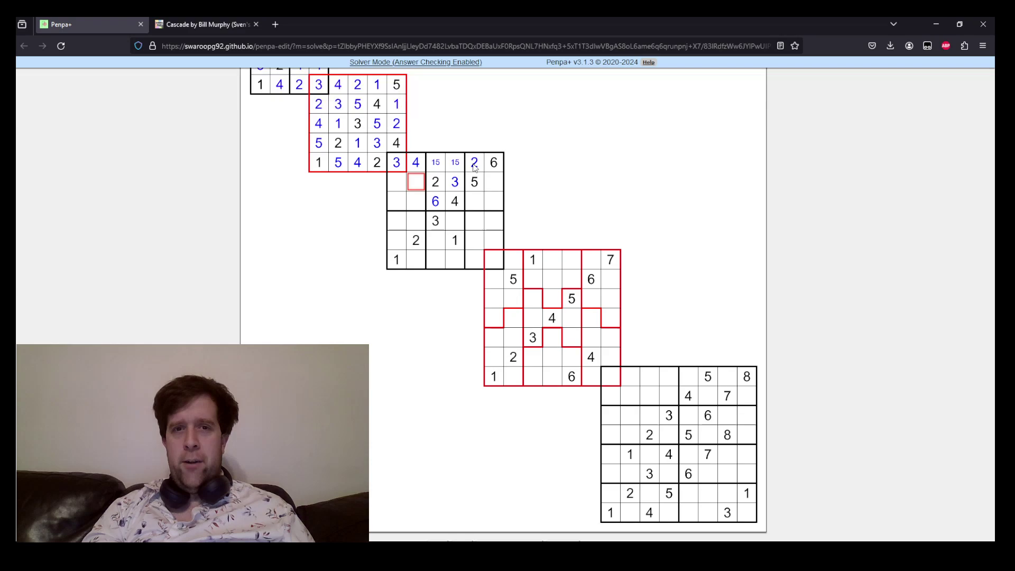
Place 4 at the second row's end and pencil a 1/3 pair in row three.
click(496, 187)
text(4)
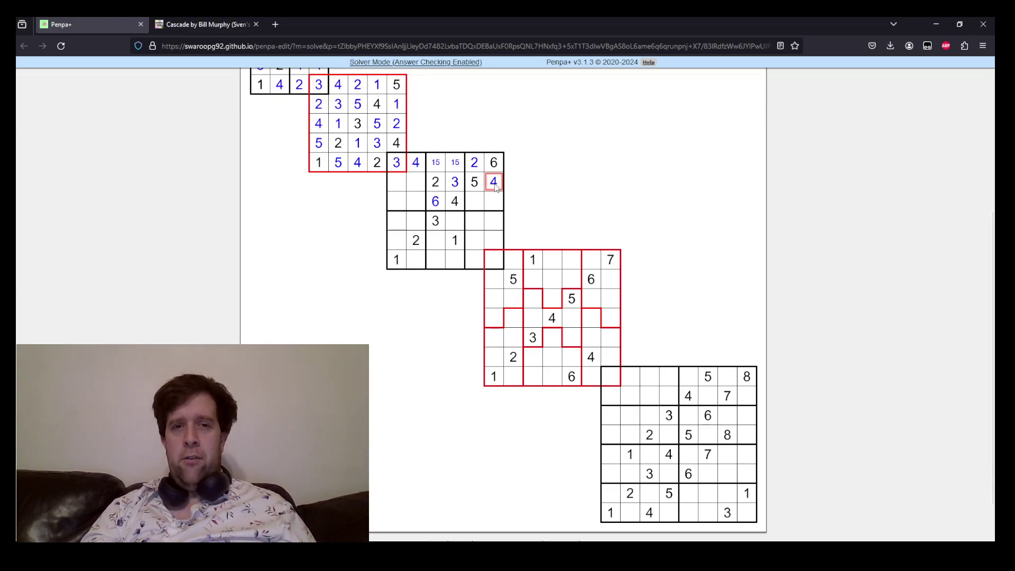
key(Down)
key(shift+Left)
text(13)
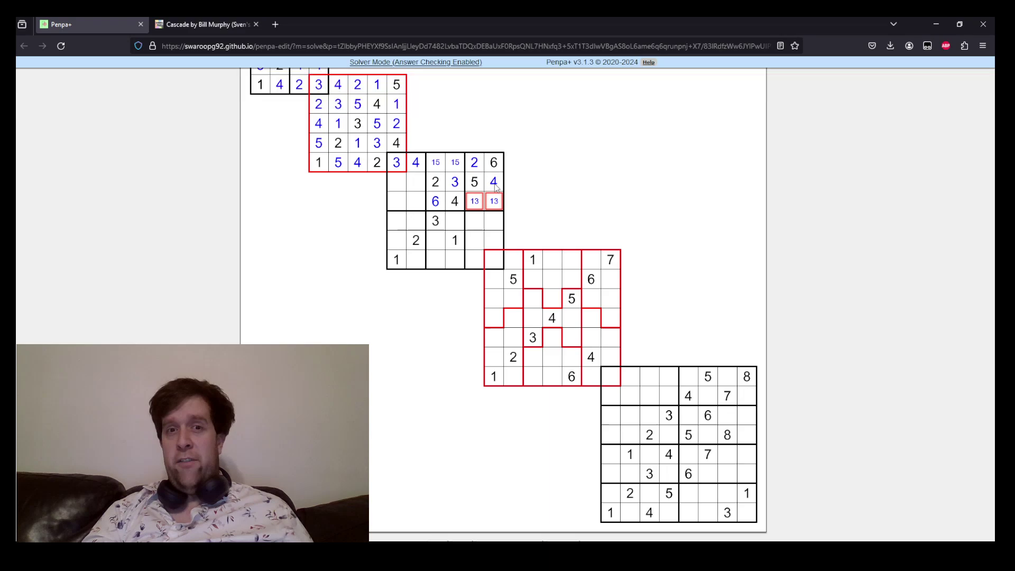
key(Left)
key(Left)
key(Left)
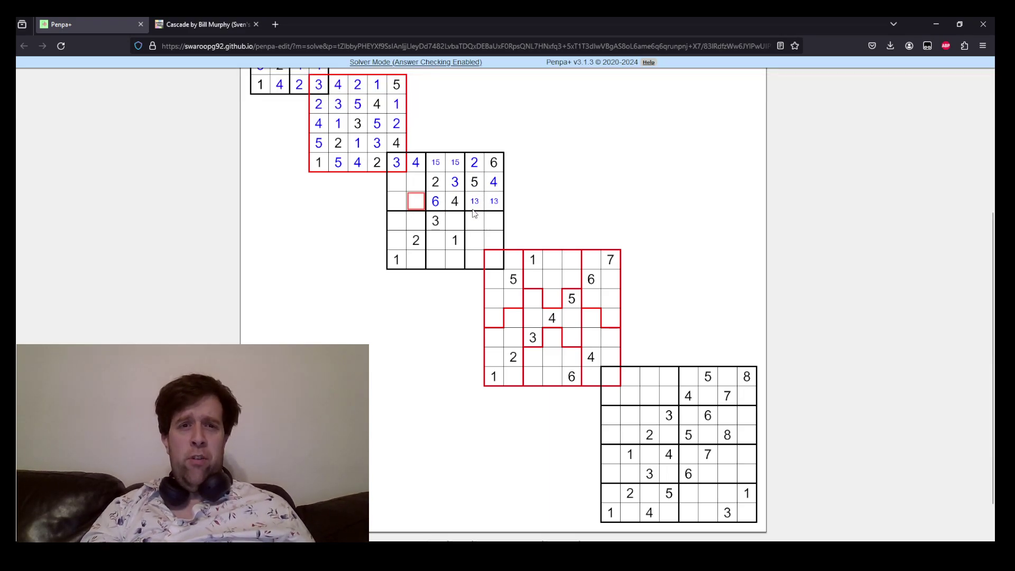
key(shift+Left)
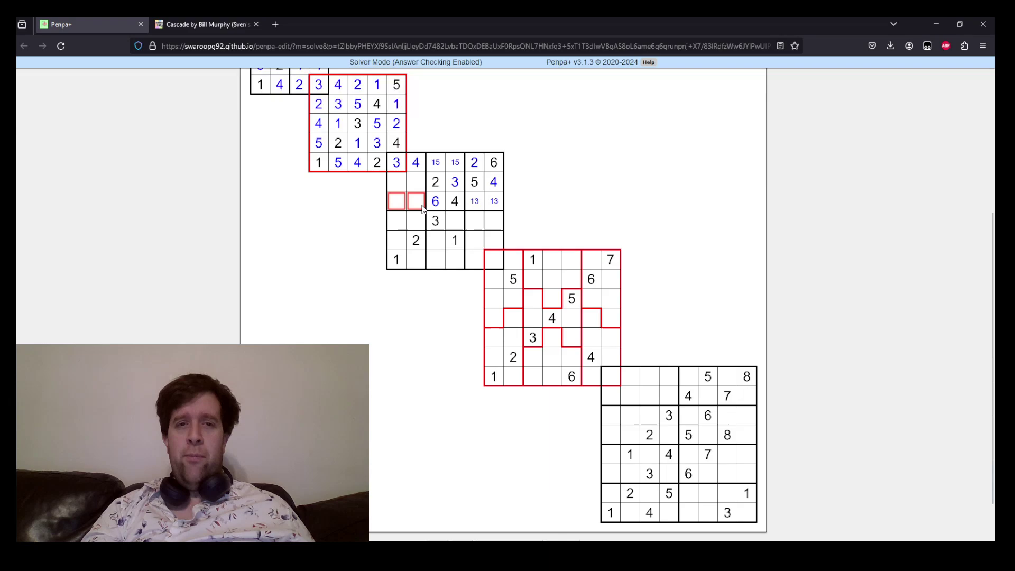
Enter 2, 5, 1 and 6 in the 6x6 grid's empty cells.
key(Left)
key(Right)
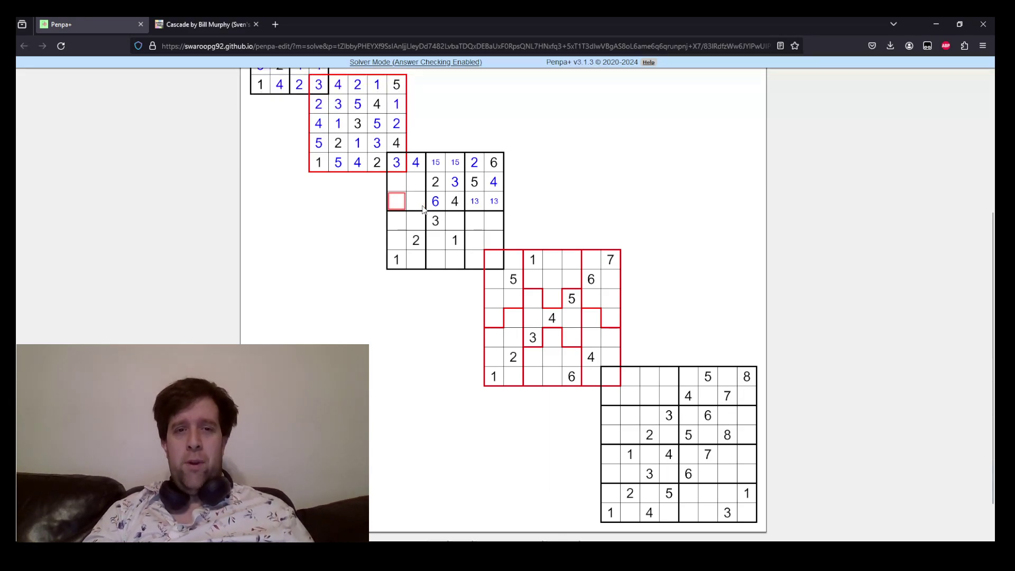
text(2)
key(Right)
text(5)
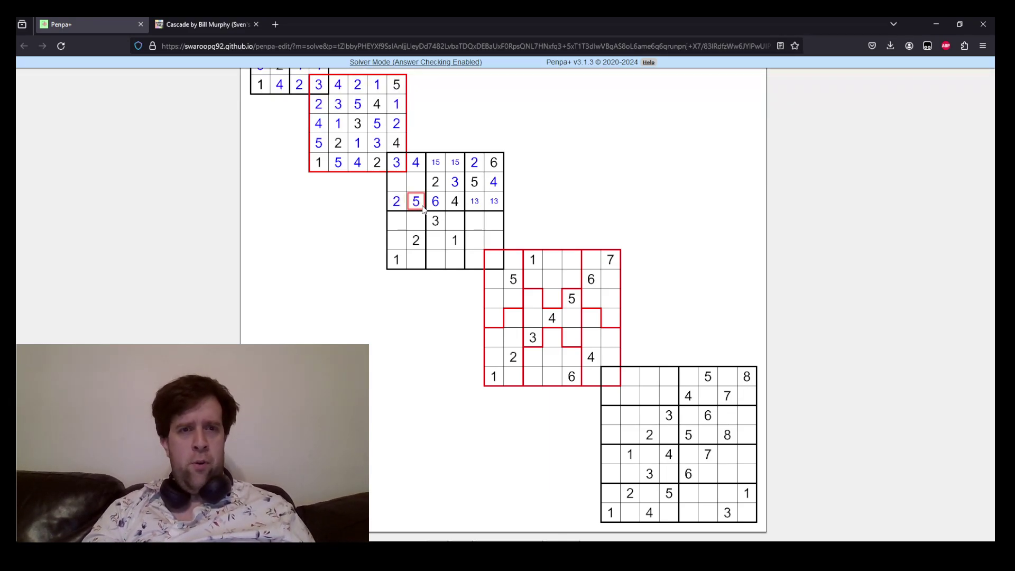
key(Up)
text(1)
key(Left)
text(6)
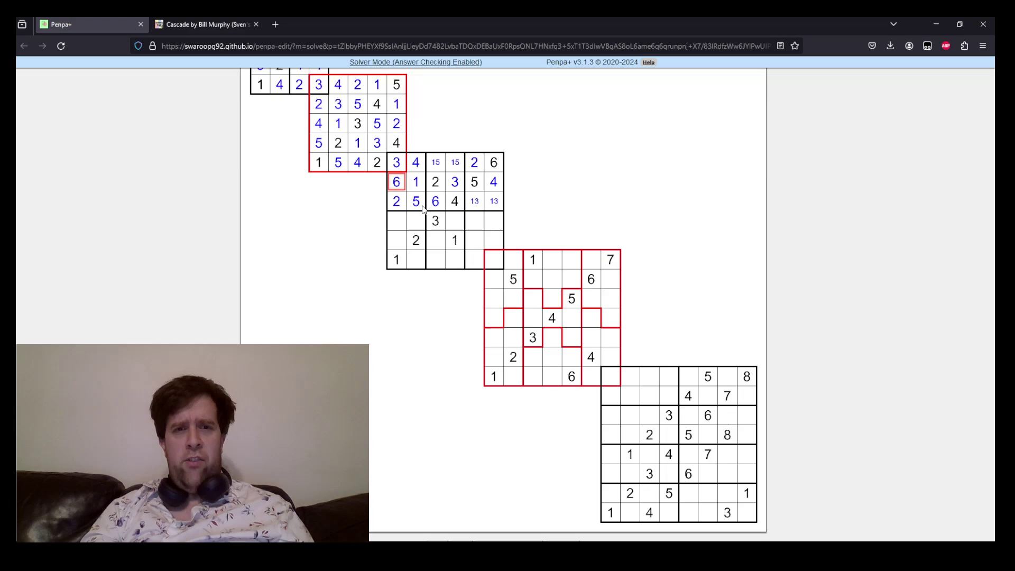
Pencil 4/5 in two first-column cells, then place 3 and 6.
key(Down)
key(Down)
key(shift+Down)
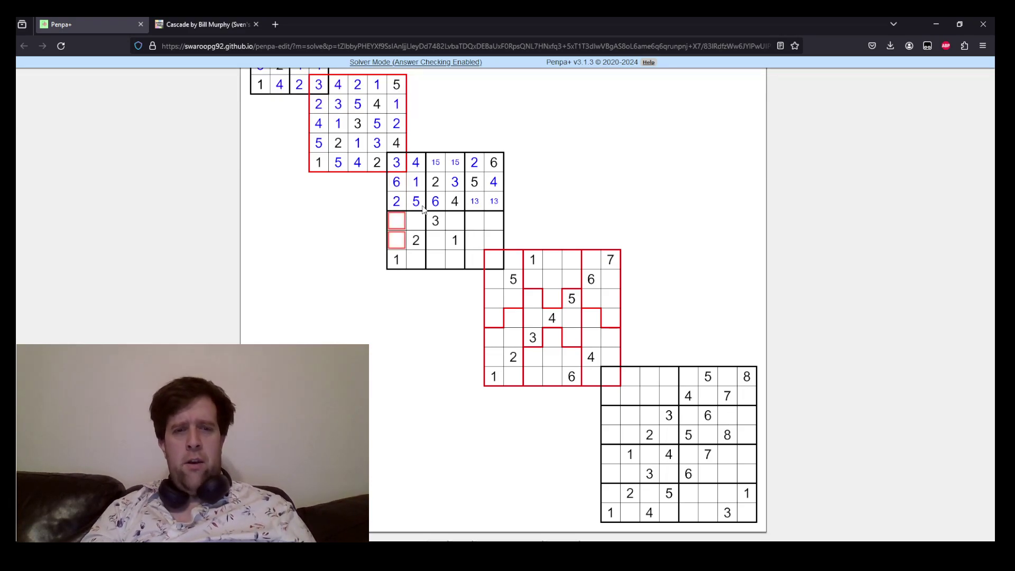
text(45)
key(Right)
key(Down)
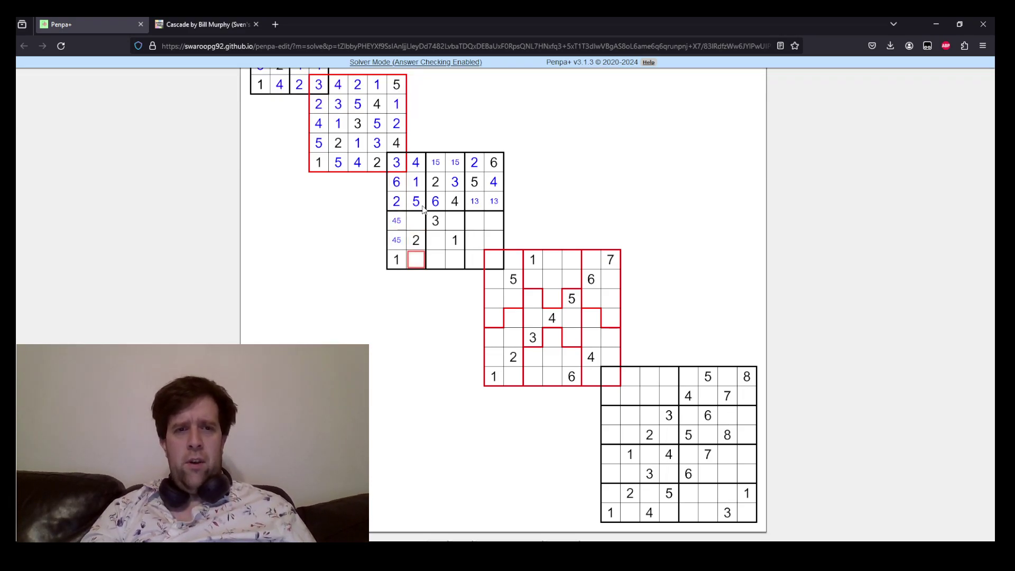
text(3)
key(Up)
key(Up)
text(6)
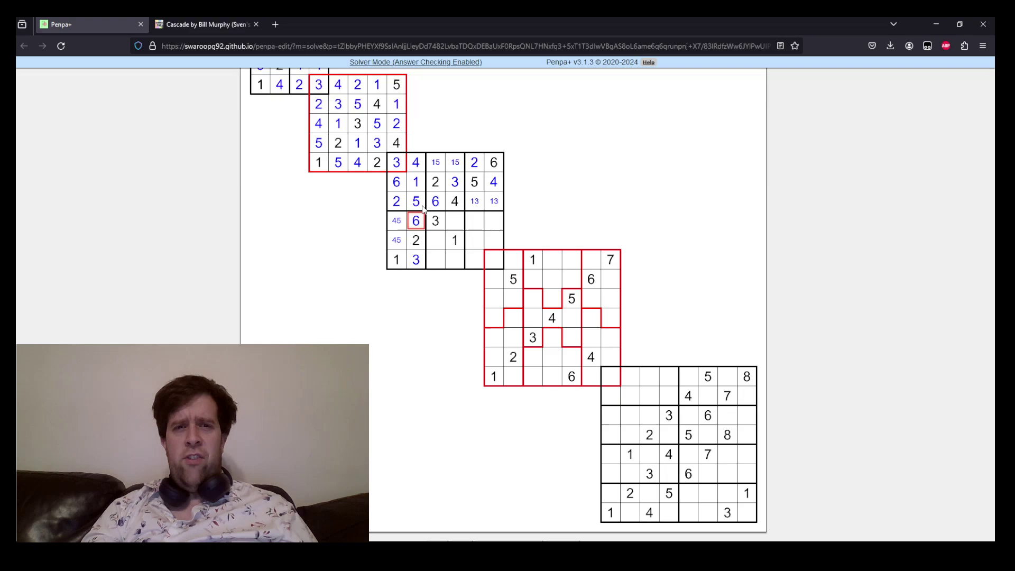
key(Right)
Resolve the top-row 1/5 pair to 5 and 1, completing the row 341526.
key(Up)
key(Down)
key(Down)
key(Right)
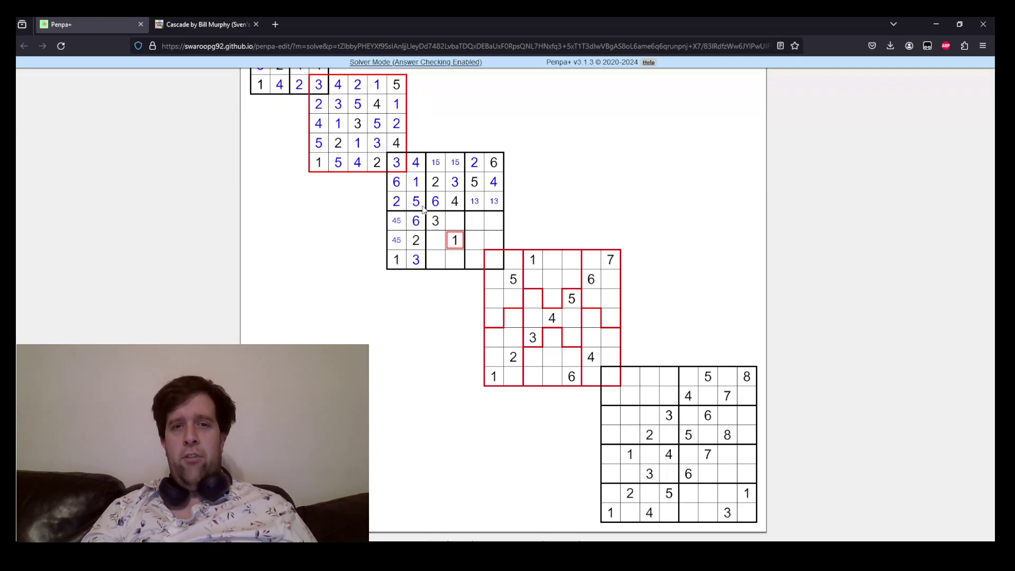
key(Up)
key(Up)
key(Up)
key(Up)
text(5)
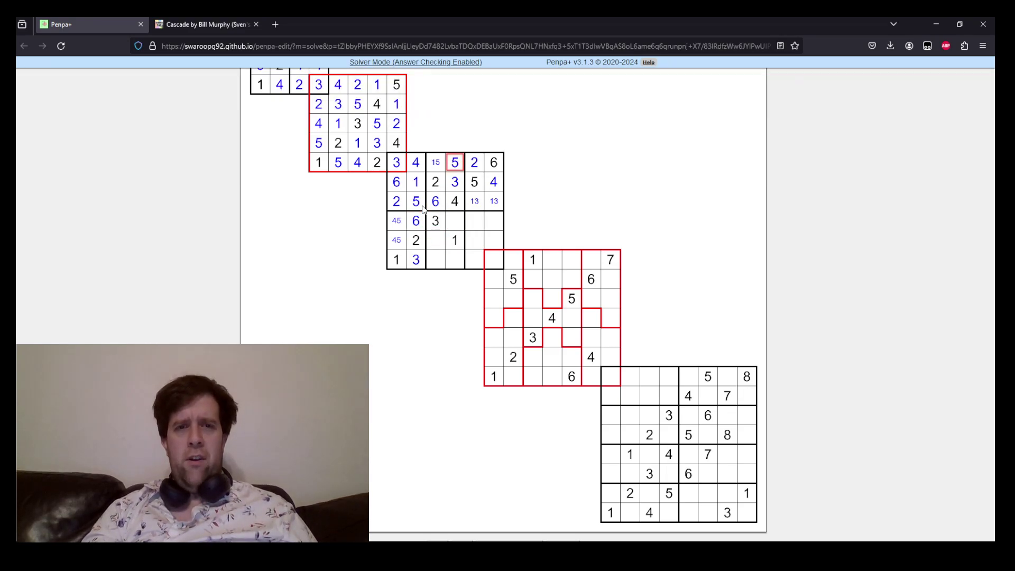
key(Left)
text(1)
key(Down)
key(Down)
key(Down)
key(Down)
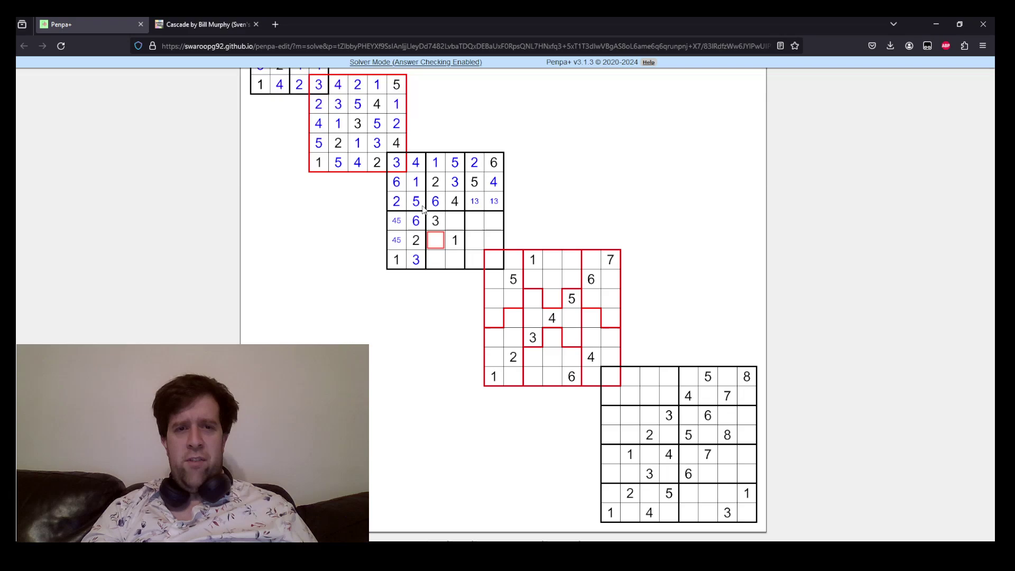
Pencil-mark 45 in two cells, then enter 6, 2, 6 and 3 in the 6x6 grid's lower rows.
key(shift+Down)
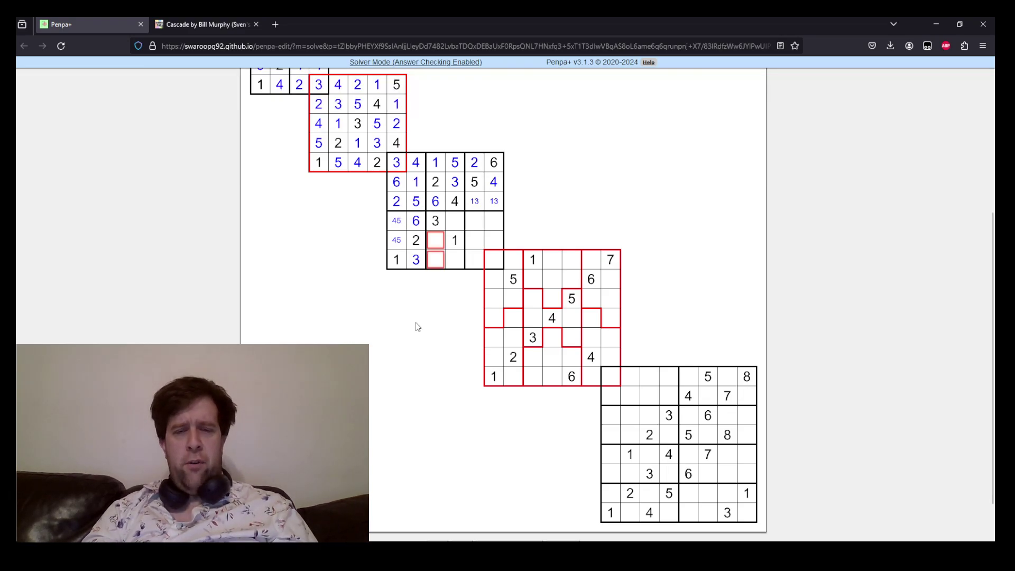
text(45)
key(Right)
text(6)
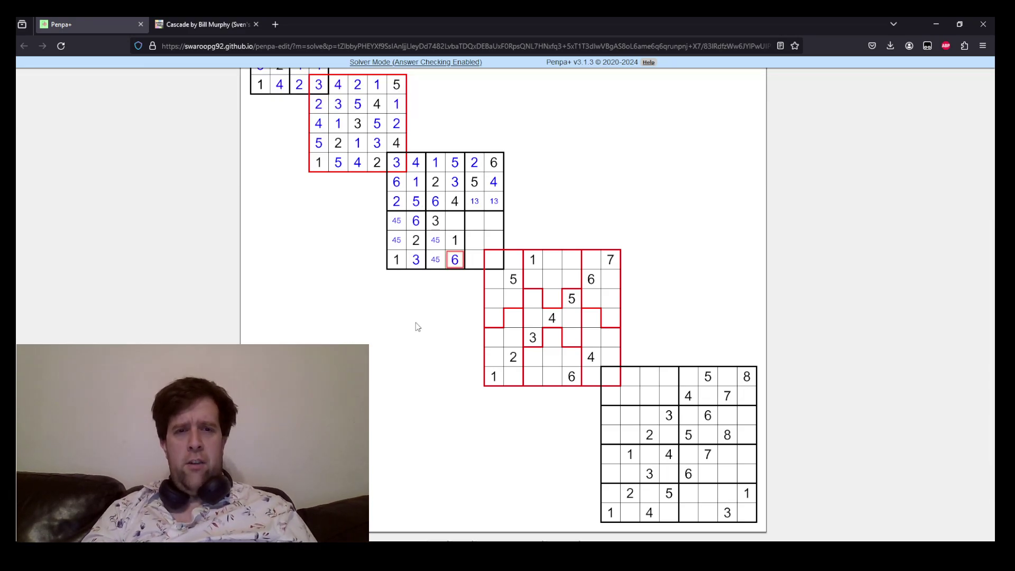
key(Up)
key(Up)
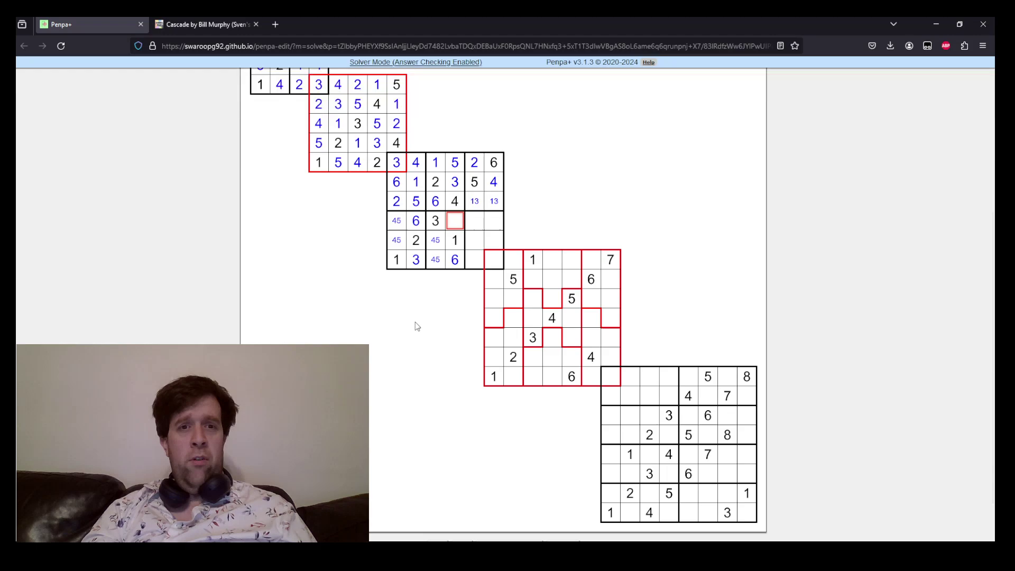
text(2)
key(Right)
key(Down)
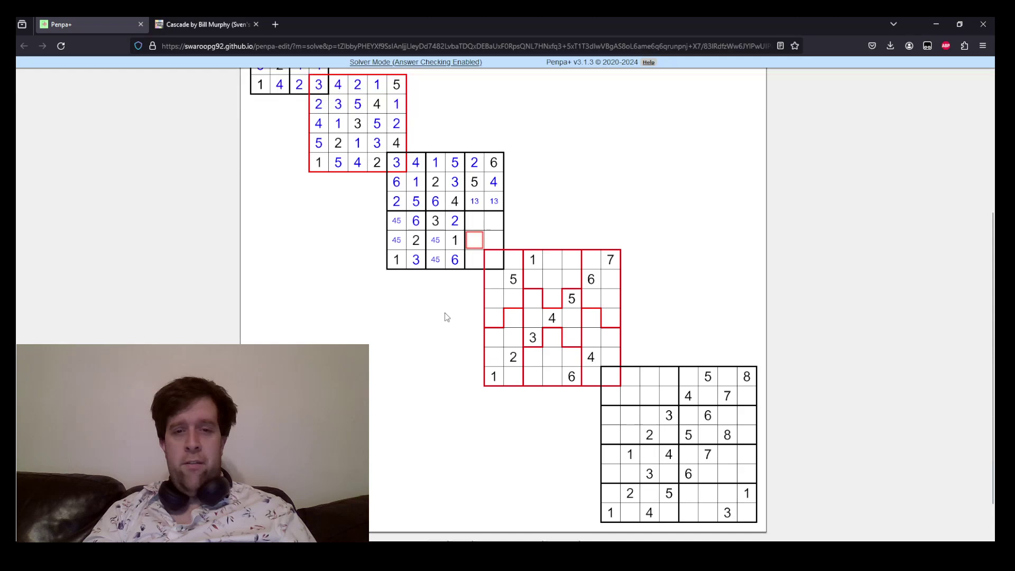
text(6)
key(Right)
text(3)
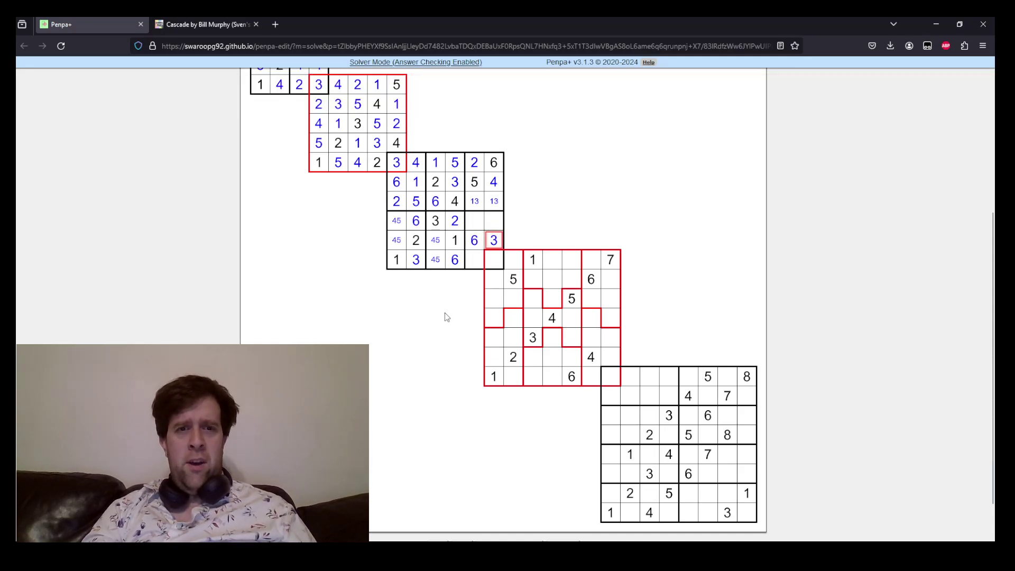
Resolve the 45 pencil-mark cells, entering 4, 5, 4, 5 and 4.
key(Down)
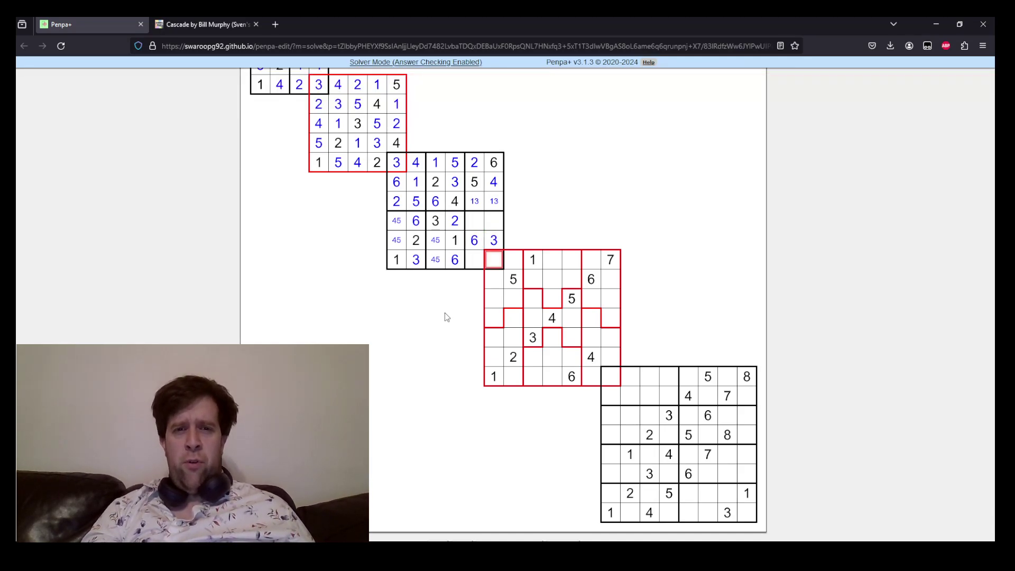
key(Left)
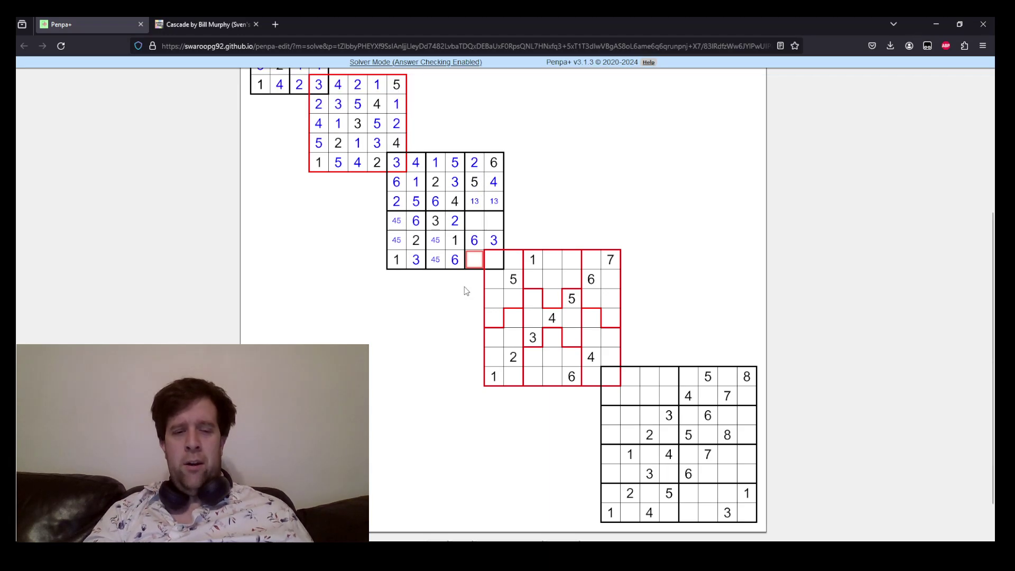
text(4)
key(Left)
key(Left)
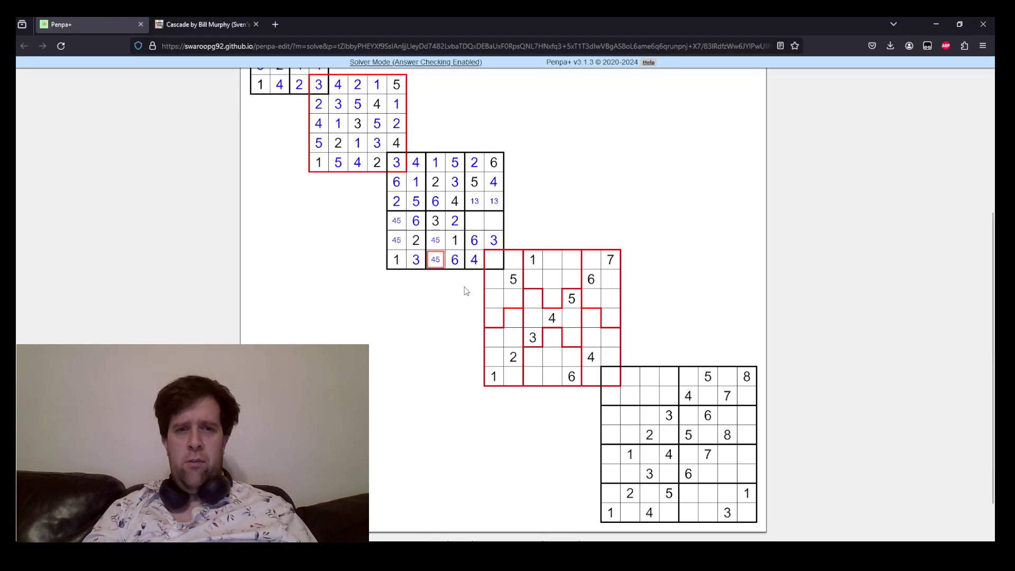
text(5)
key(Up)
text(4)
key(Left)
key(Left)
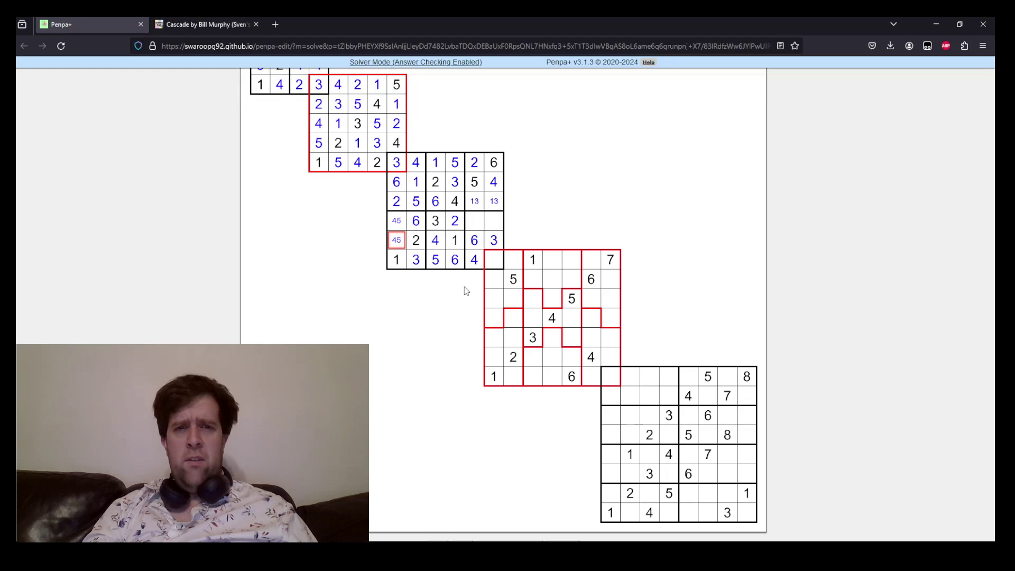
text(5)
key(Up)
text(4)
Fill the last gaps with 5 and 1, resolve the 13 pair as 3 and 1, and put 2 in the shared corner.
key(Right)
key(Right)
key(Right)
key(Right)
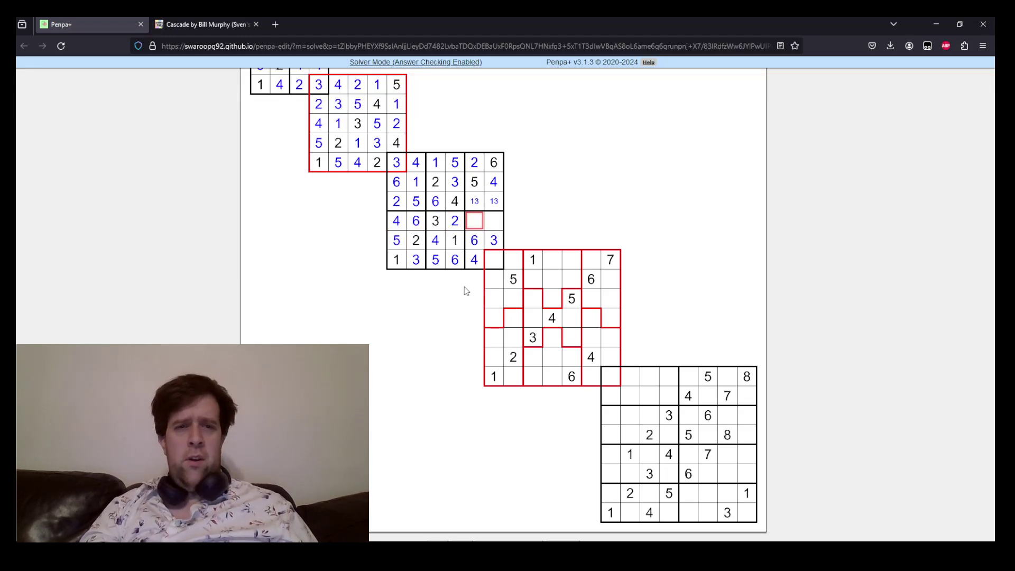
key(Right)
text(5)
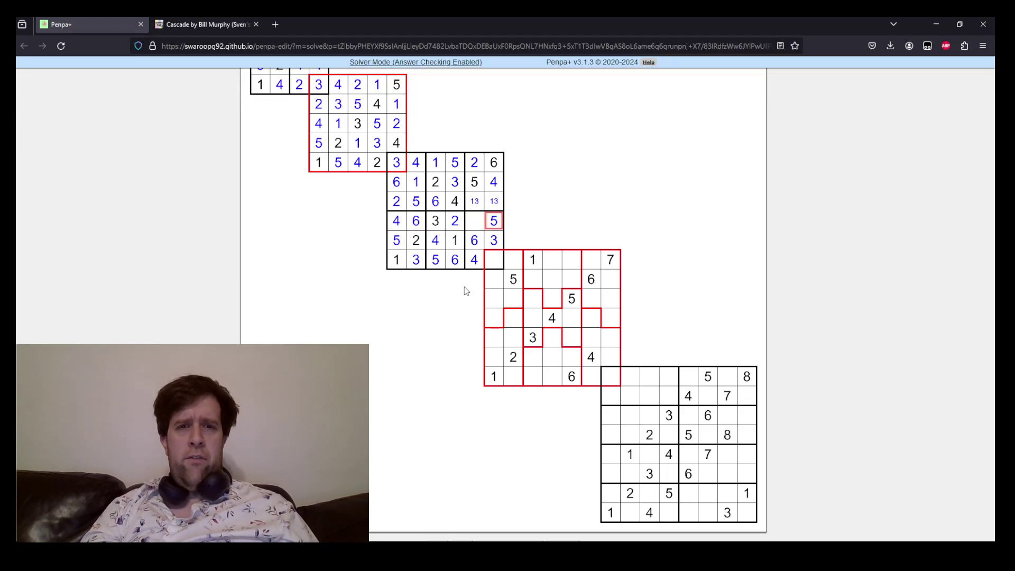
key(Left)
text(1)
key(Up)
text(3)
key(Right)
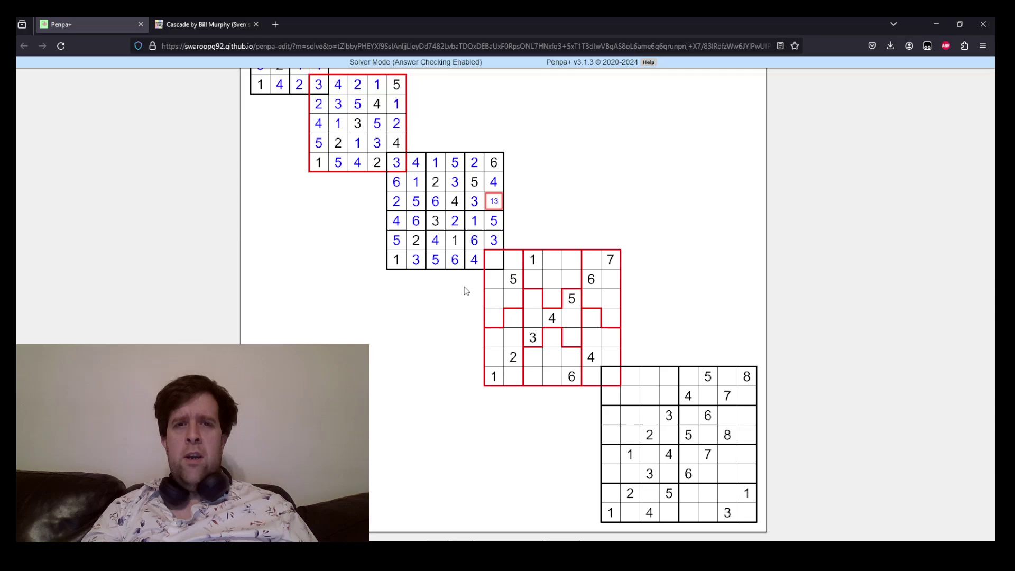
text(1)
key(Down)
key(Down)
key(Down)
text(2)
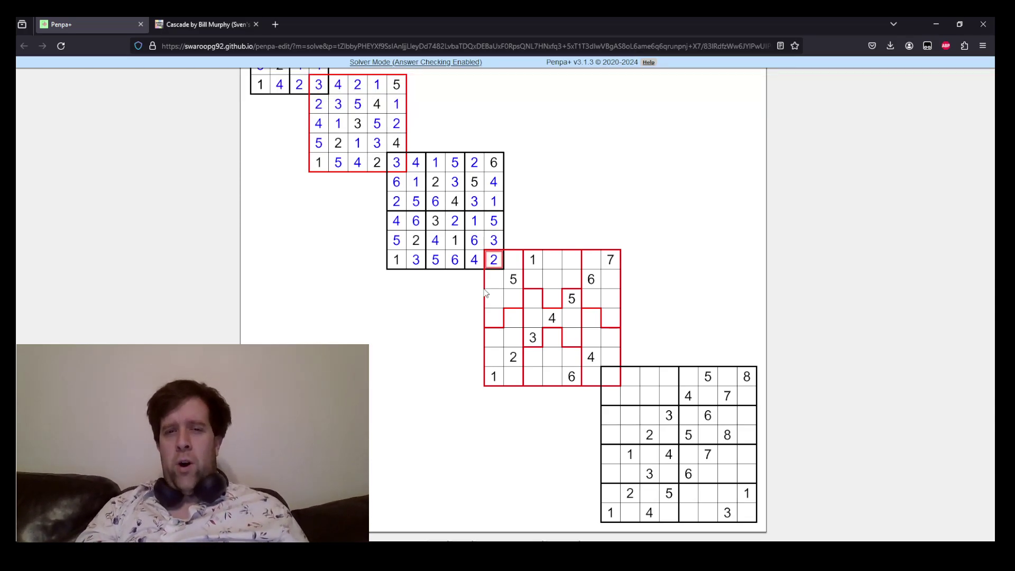
Place 1 and 5 in the jigsaw grid's upper rows, change a 5 to 6, and add a 6 in the fourth row.
key(Down)
key(Down)
key(Right)
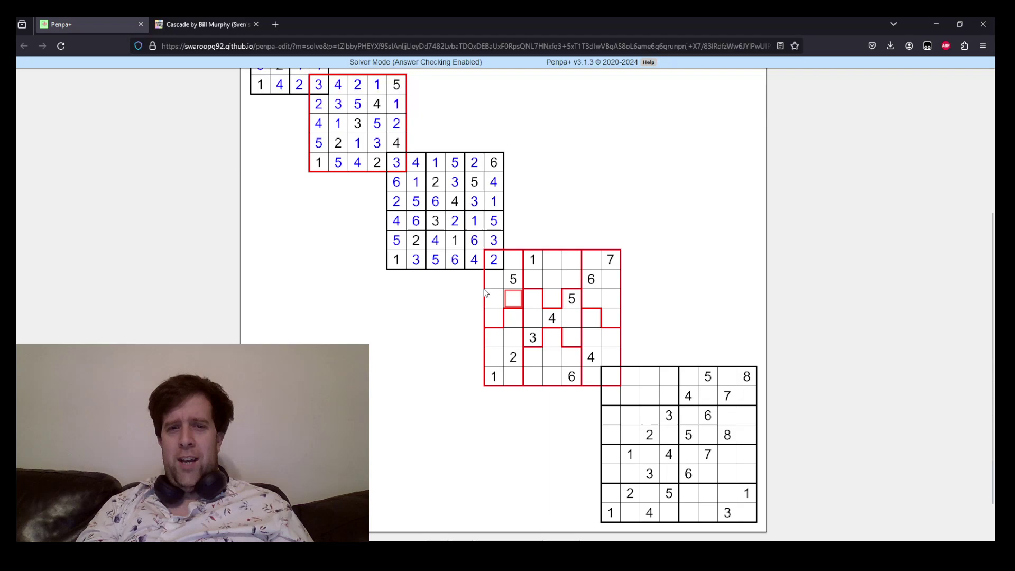
text(1)
key(Up)
key(Up)
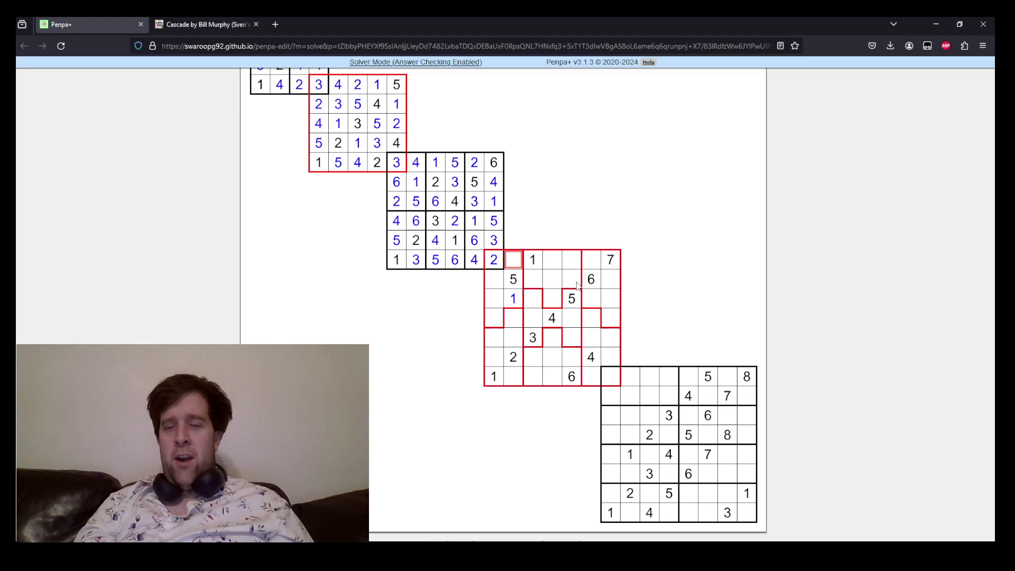
key(Right)
key(Right)
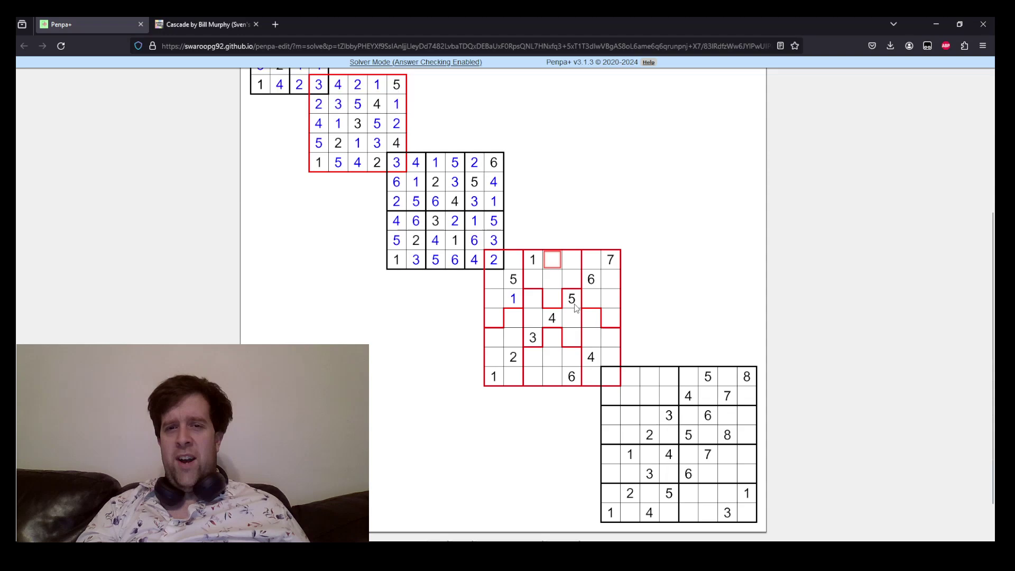
key(5)
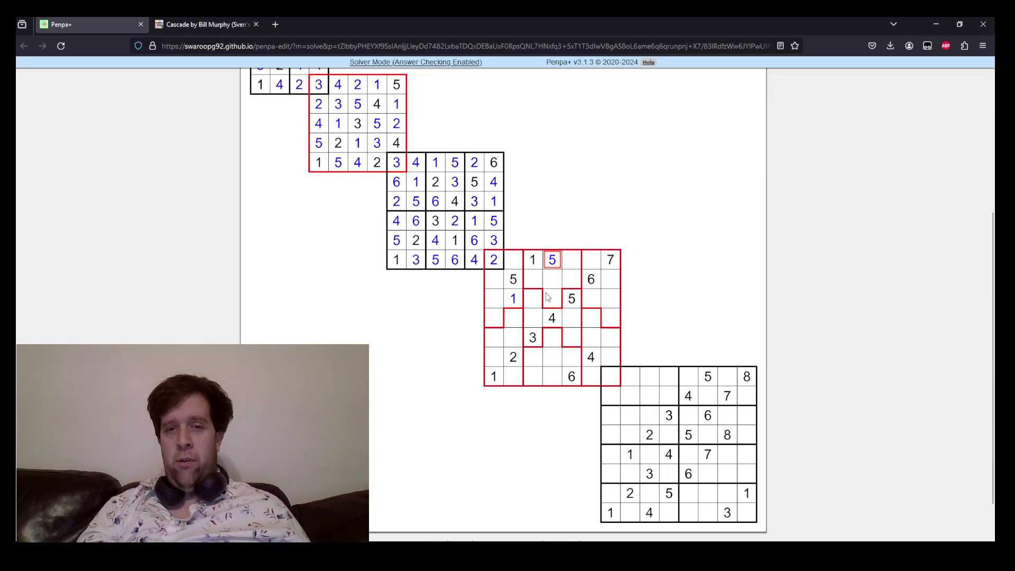
key(Down)
key(Down)
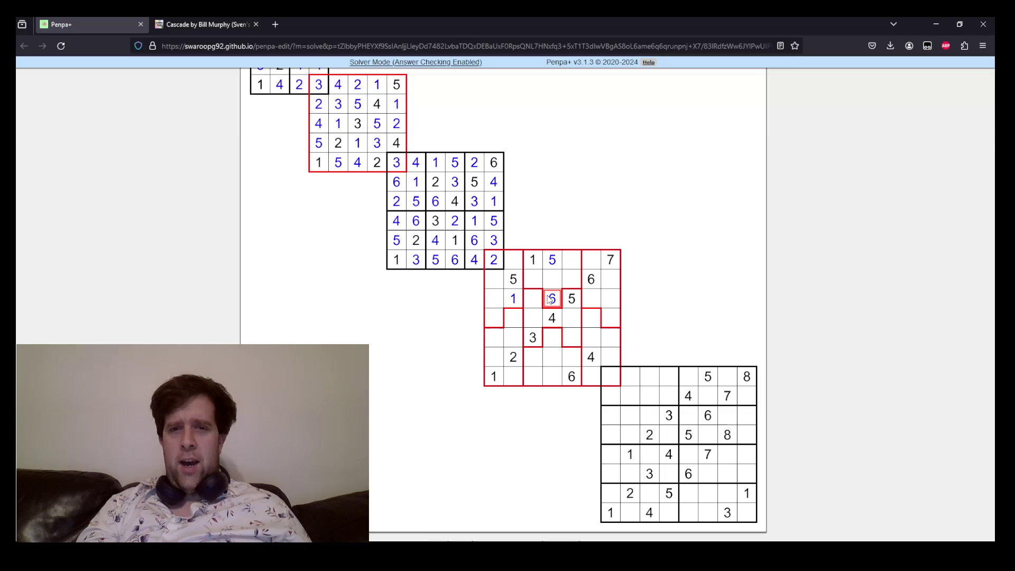
key(6)
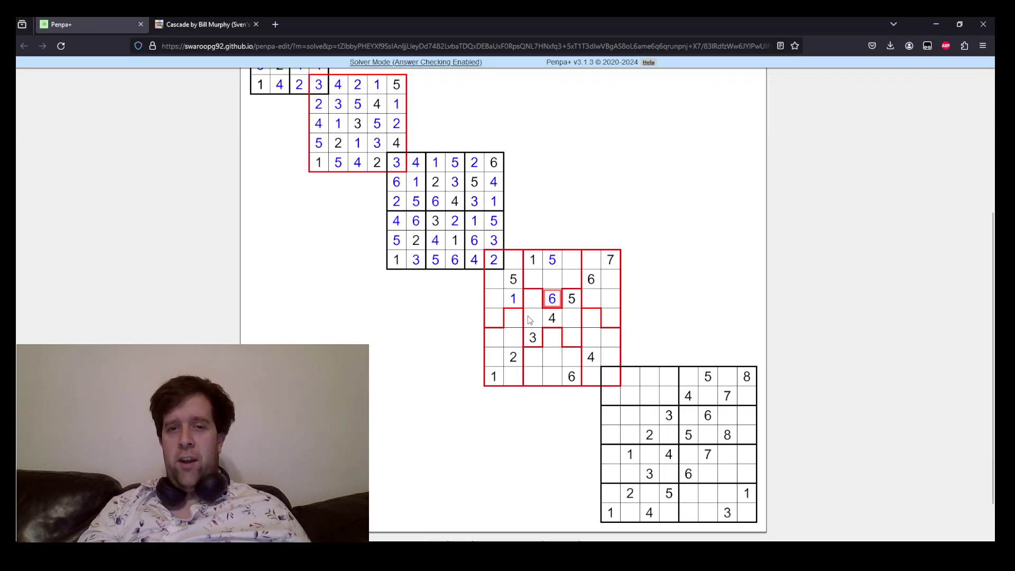
key(Left)
key(Down)
key(6)
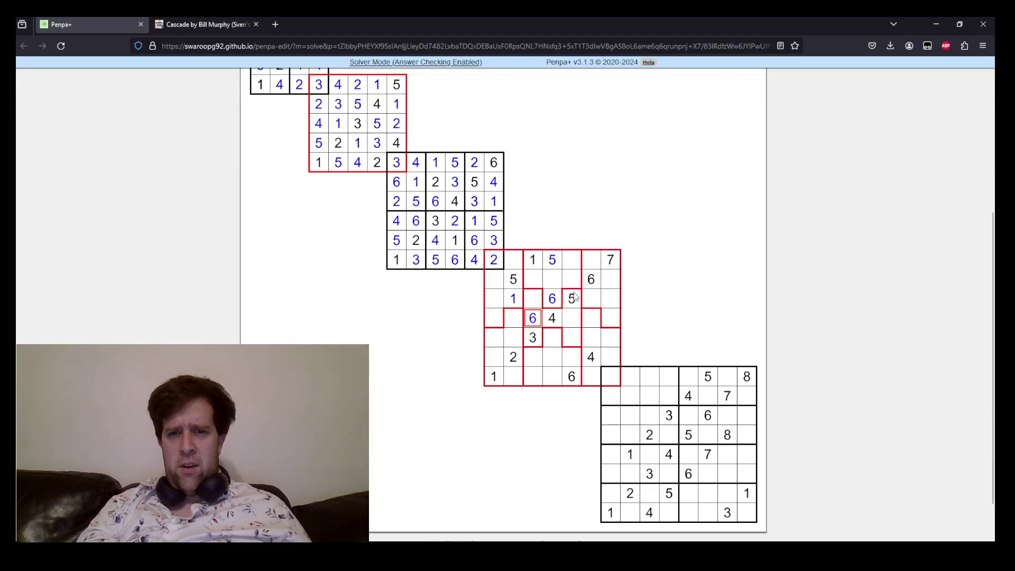
Enter 3, 4 and 6 in the jigsaw grid's top row.
click(592, 264)
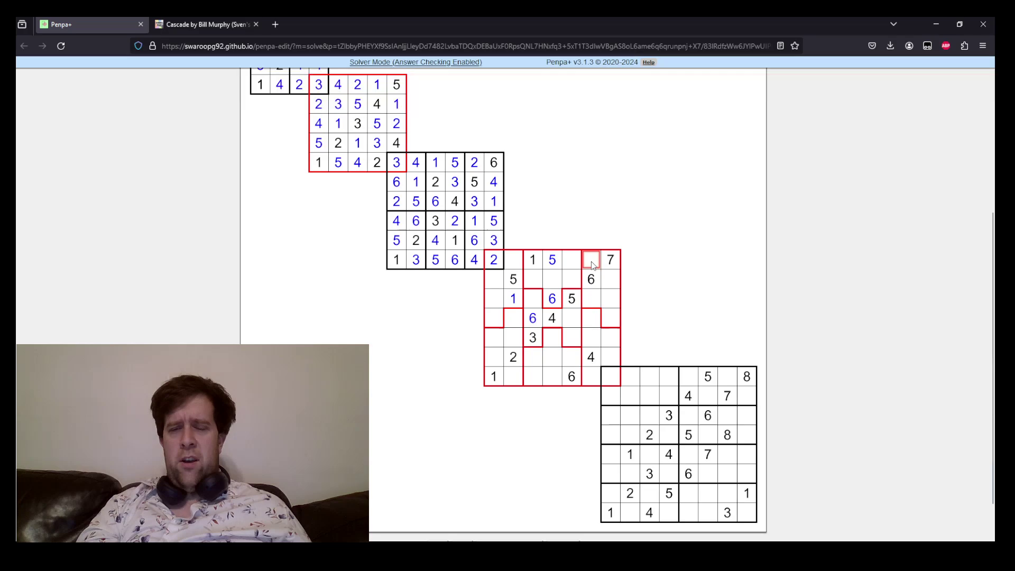
text(3)
key(Left)
text(4)
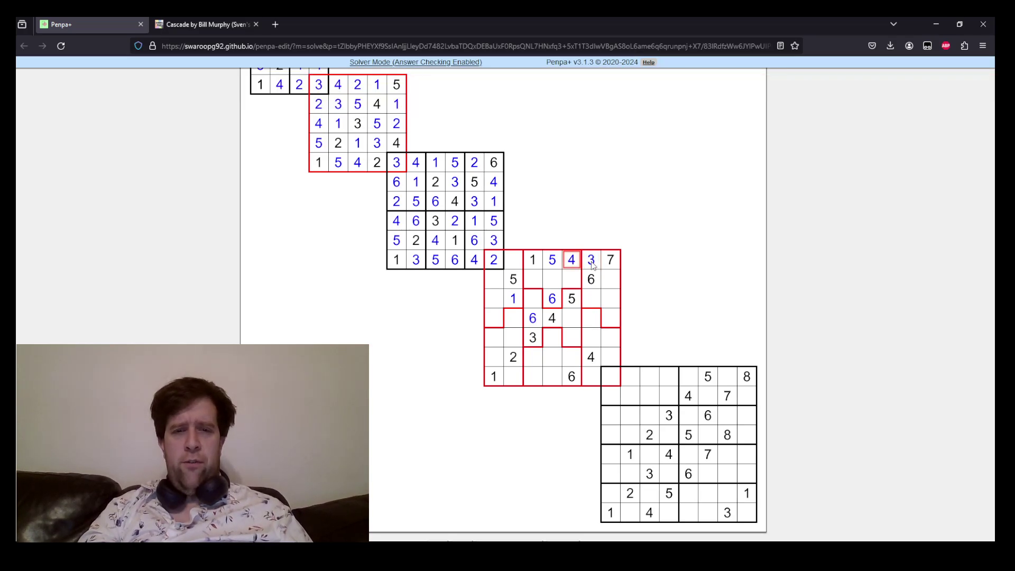
key(Left)
key(Left)
Pencil-mark 347 in three left-column cells and 237 across three second-row cells.
key(Left)
text(6)
key(Down)
key(Down)
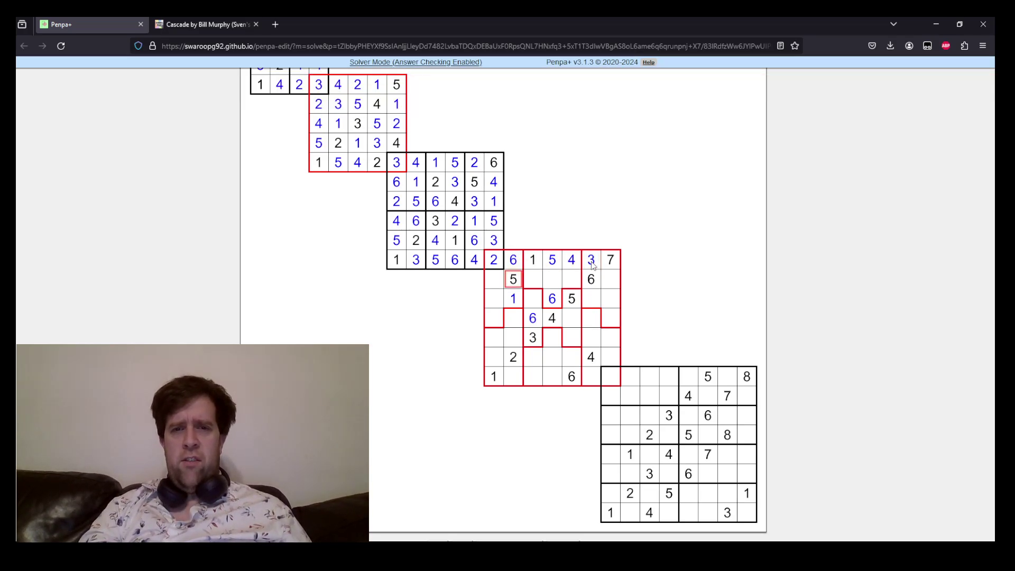
key(Left)
key(shift+Up)
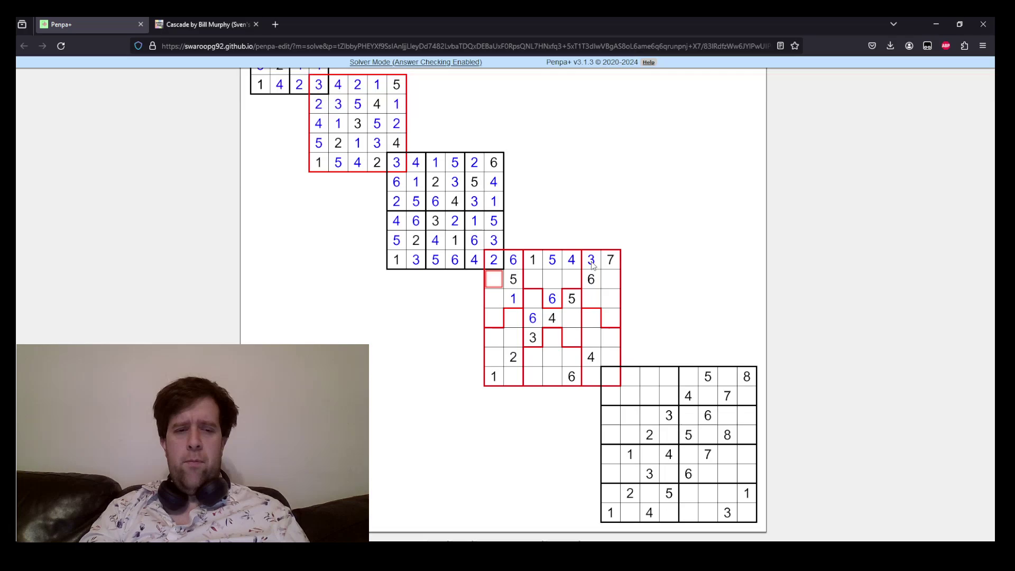
key(shift+Down)
key(shift+Down)
text(347)
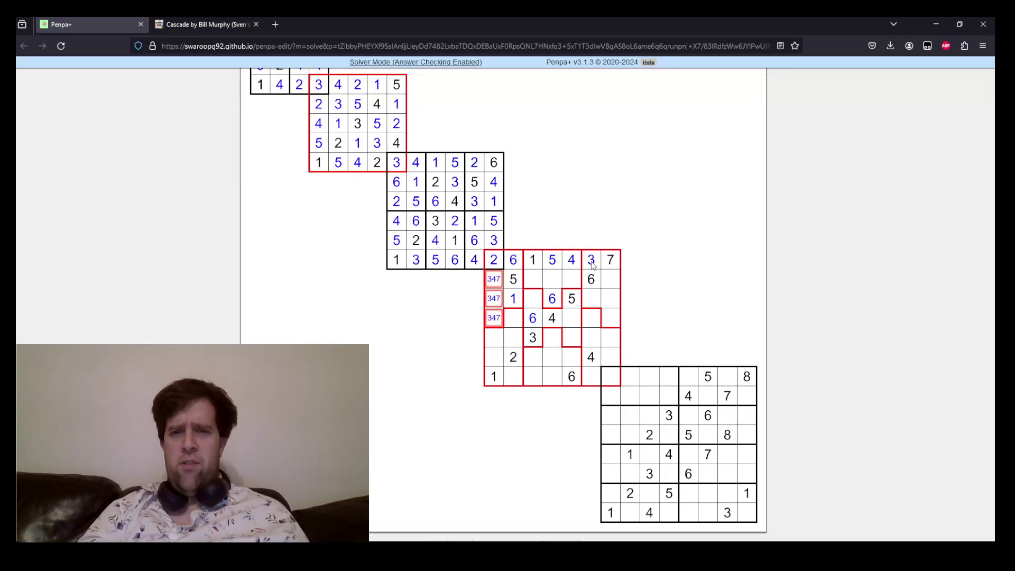
click(541, 280)
key(shift+Right)
key(shift+Right)
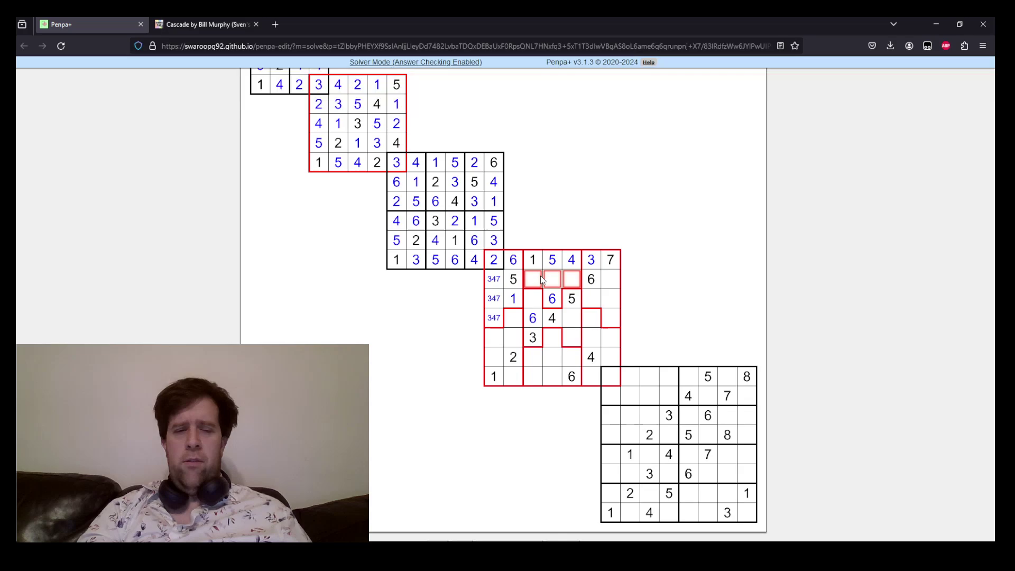
text(237)
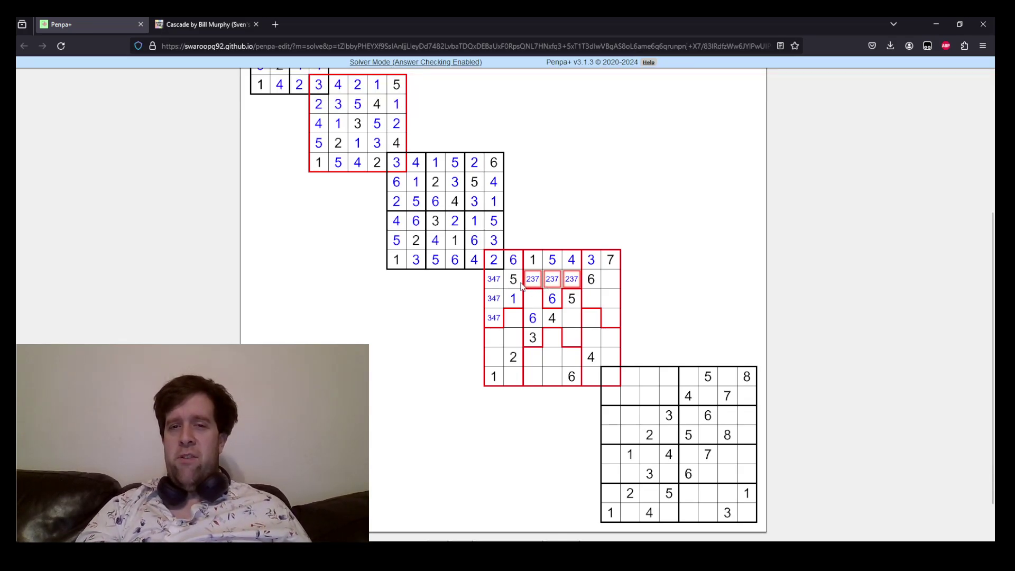
Set the top 347 cell to 4, drop 4 from the two cells below, and enter 1.
click(494, 283)
text(4)
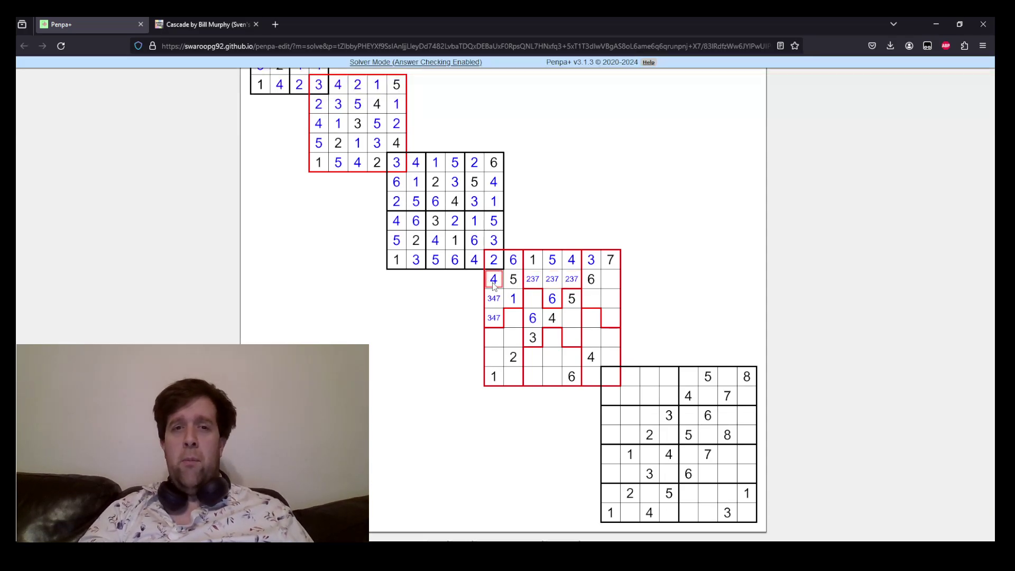
key(Down)
key(shift+Down)
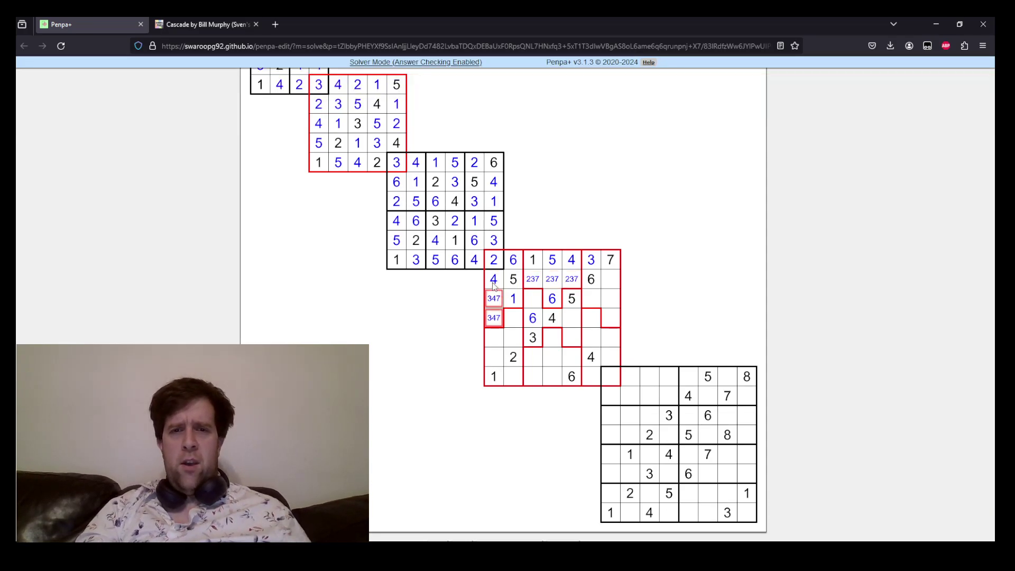
key(4)
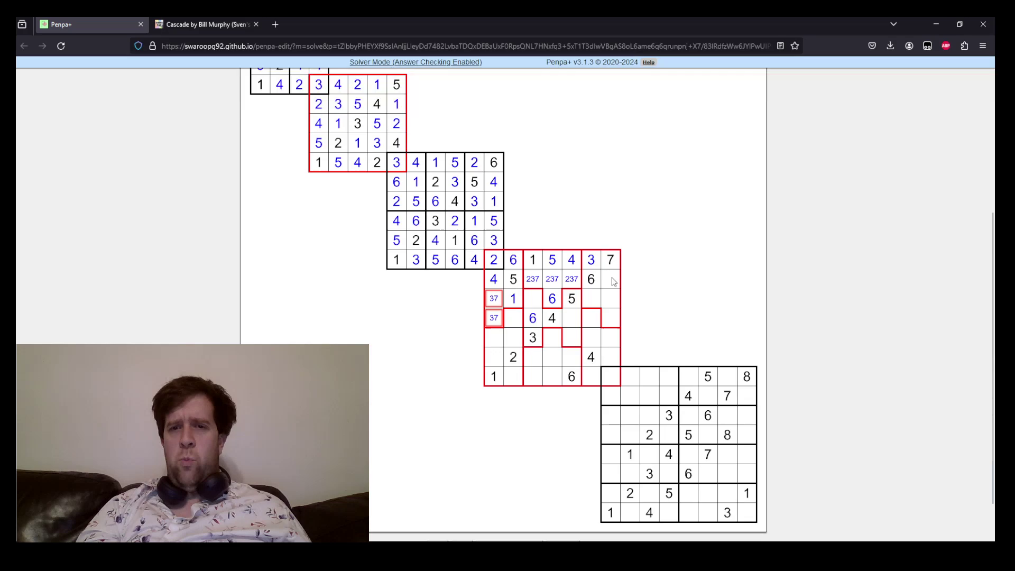
key(Up)
key(Right)
key(Right)
key(Right)
key(Right)
key(Right)
key(Right)
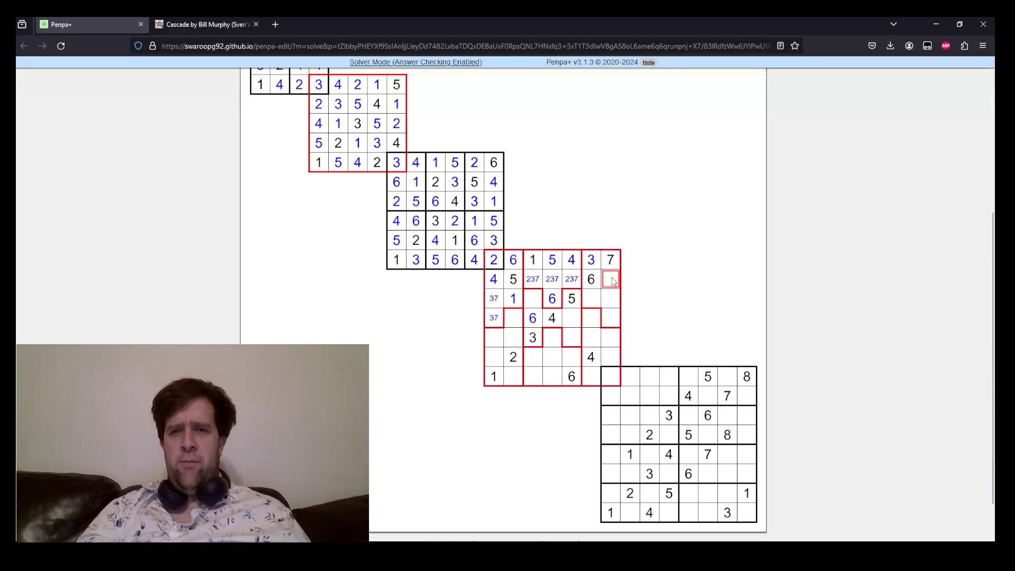
text(1)
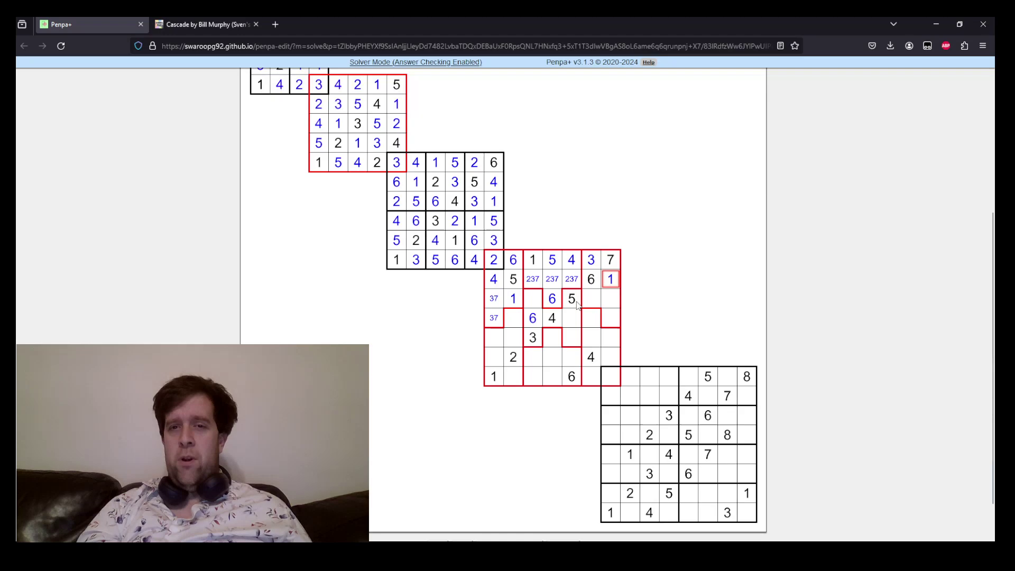
Enter 5 in the right-edge cell, 4 above it, and 7 to its left.
click(607, 324)
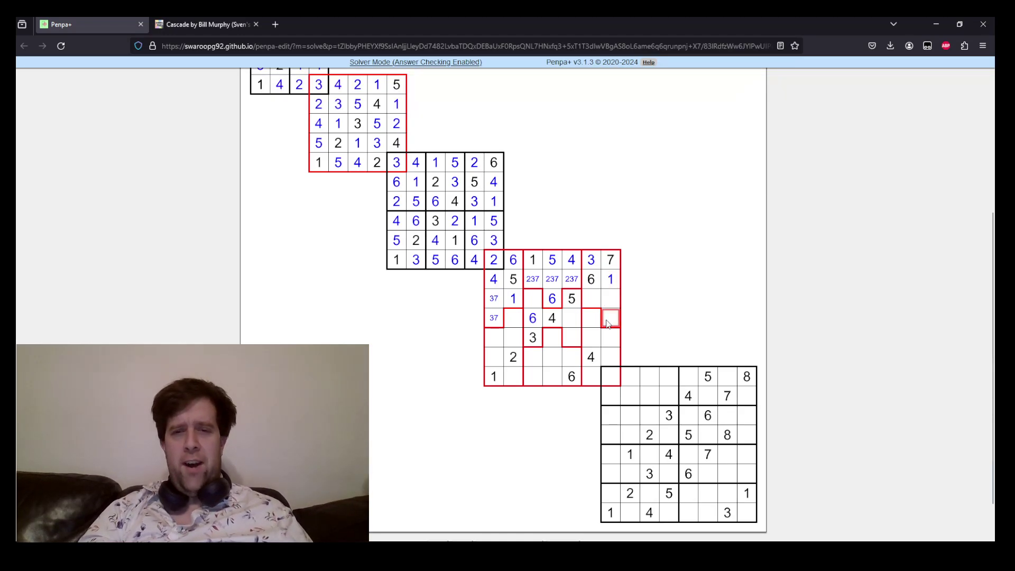
key(5)
key(Up)
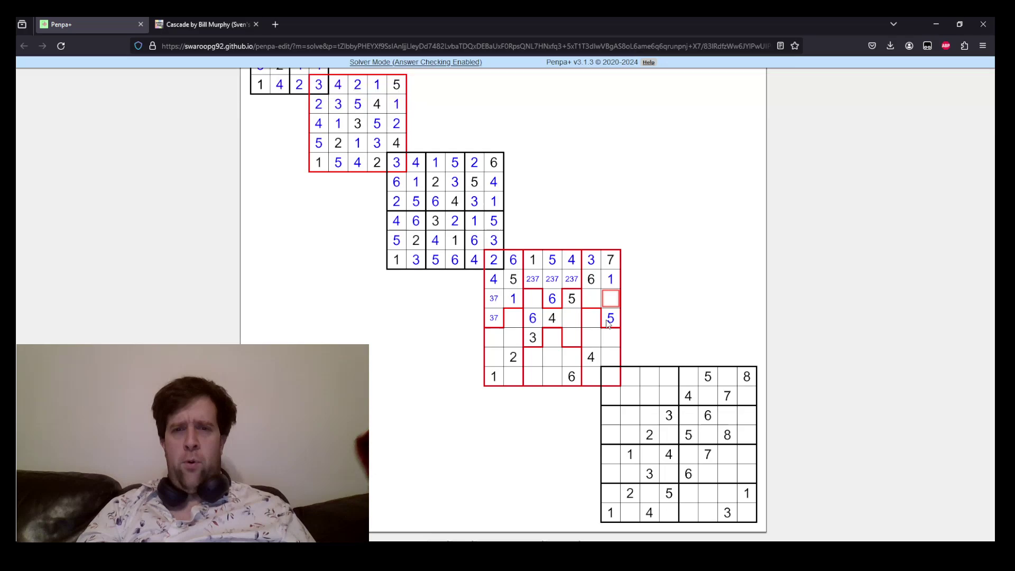
key(4)
key(Left)
key(Left)
key(Left)
key(Left)
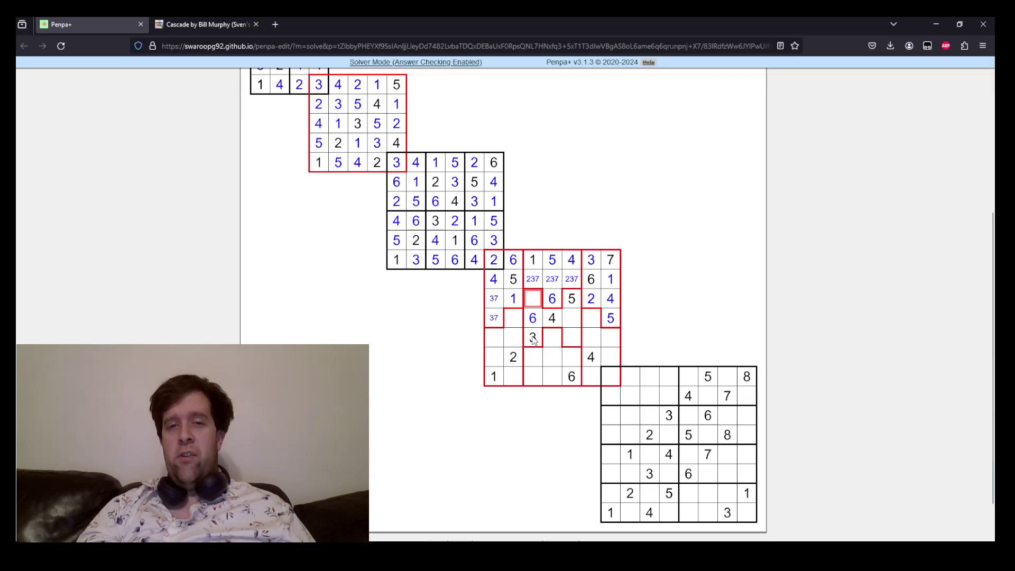
text(7)
Enter 3 and 7 in the two 37 candidate cells.
key(Left)
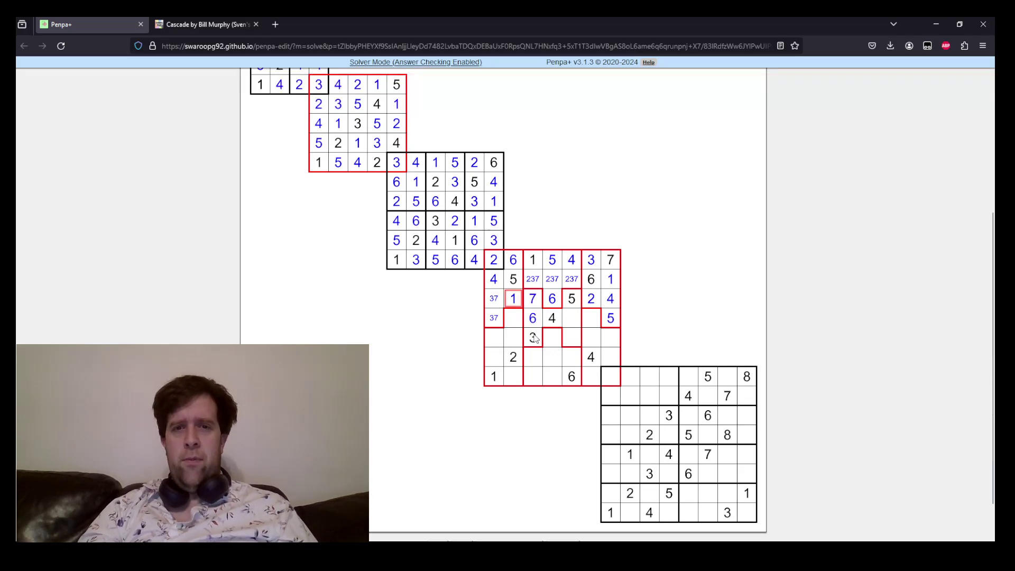
key(Left)
text(3)
key(Down)
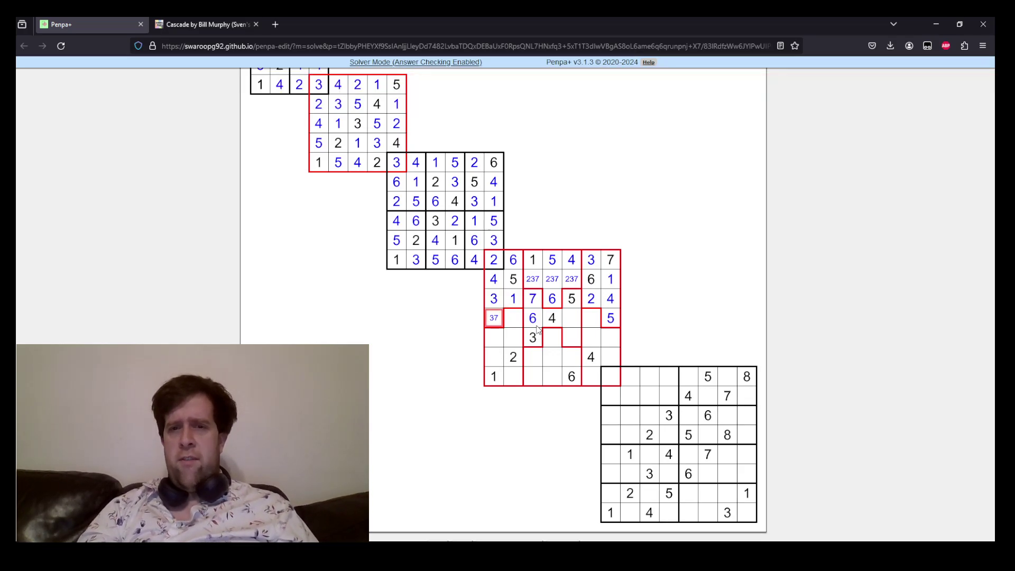
text(7)
key(Right)
key(Right)
Enter 2 in the first 237 cell, remove 2 from the other two, and mark 12 in two cells below.
key(Up)
key(Up)
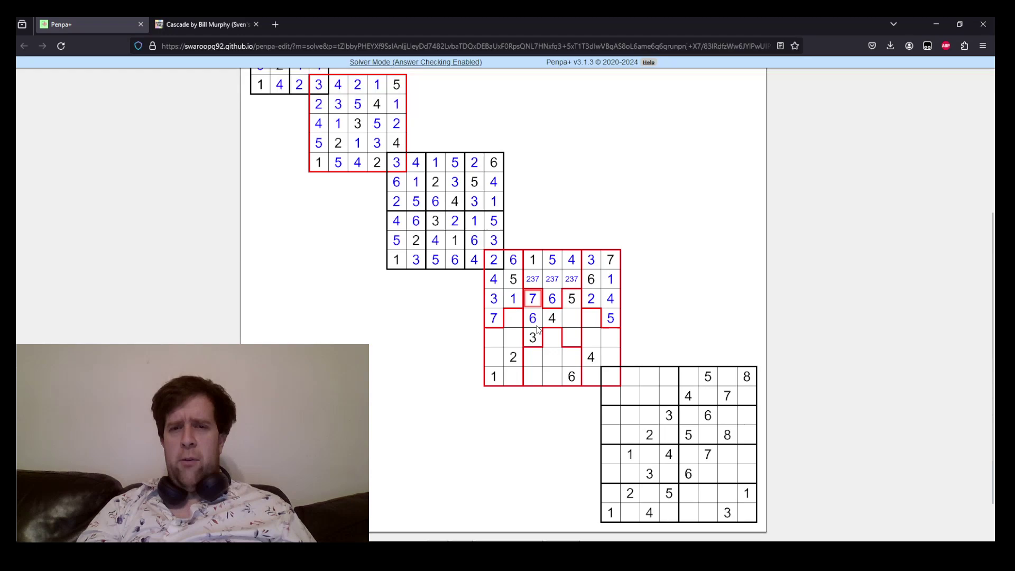
text(2)
key(Right)
key(shift+Right)
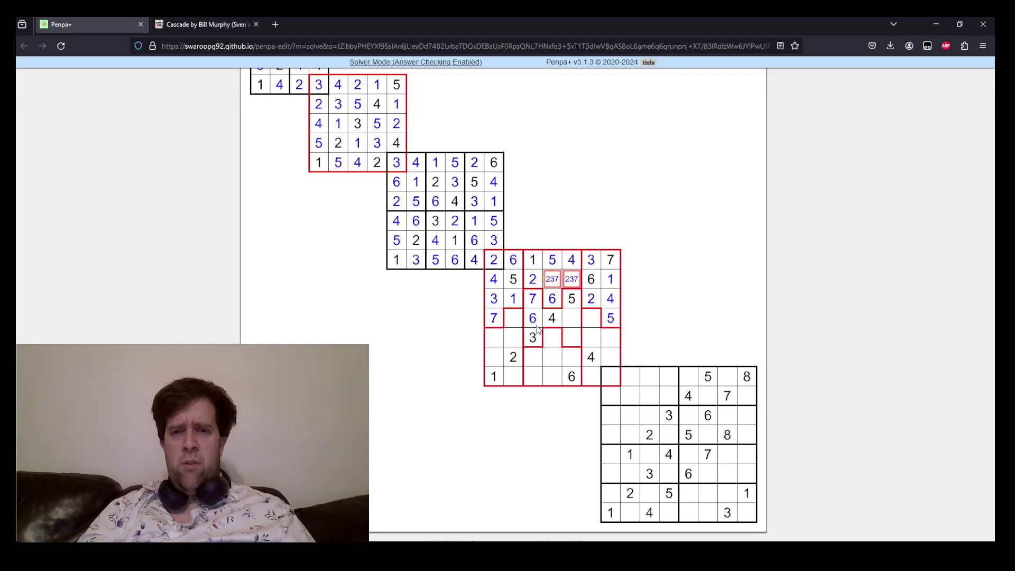
key(2)
key(Down)
key(Down)
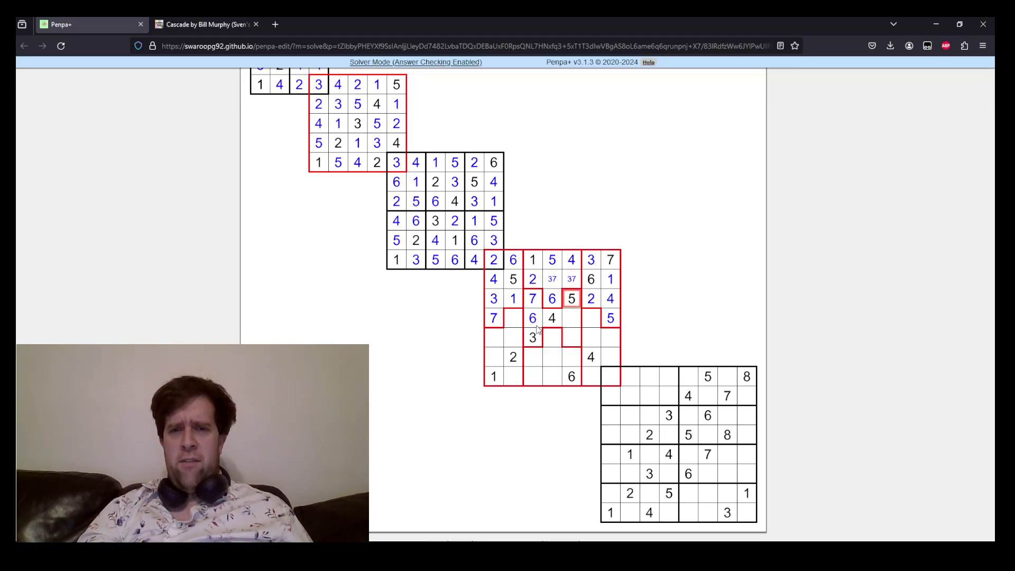
key(shift+Down)
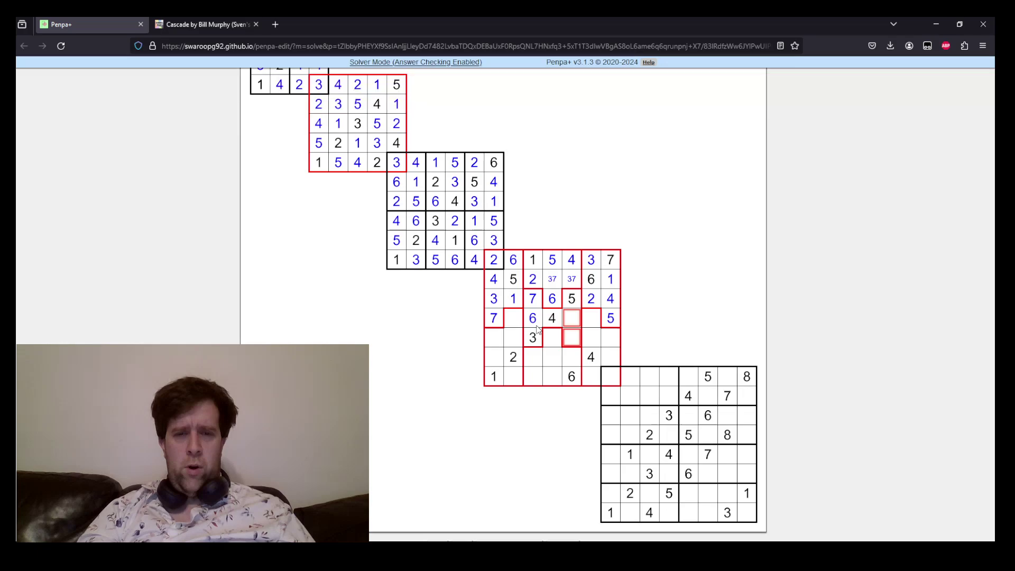
text(12)
key(Down)
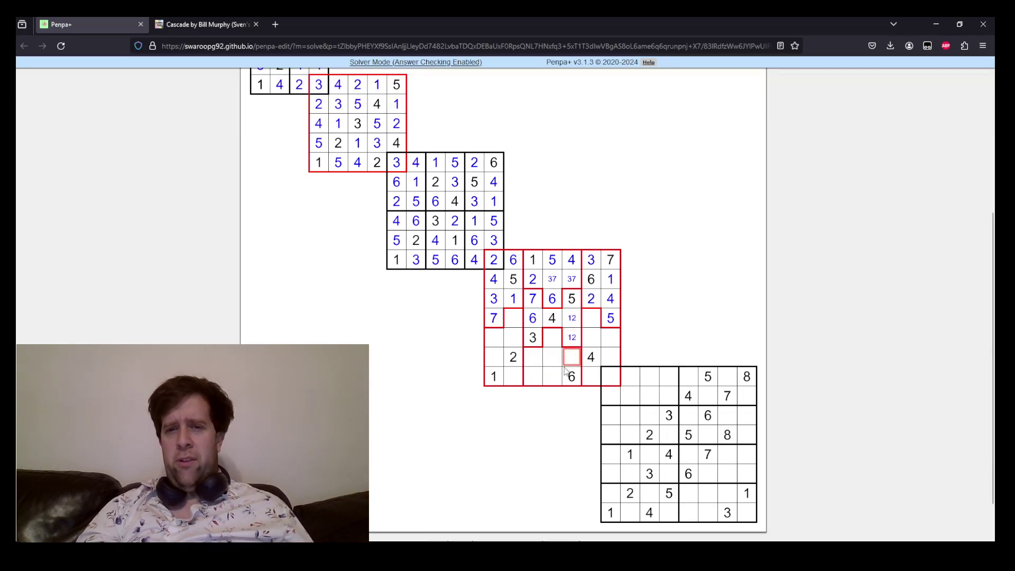
Enter 4 and 5 near the bottom row, and 5 and 6 in the first column.
click(540, 378)
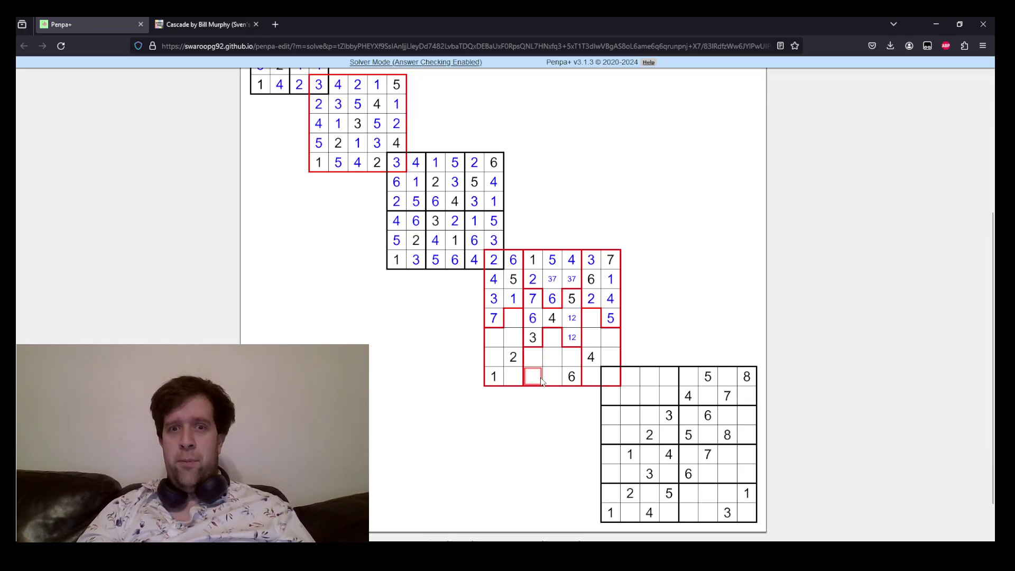
text(4)
key(Up)
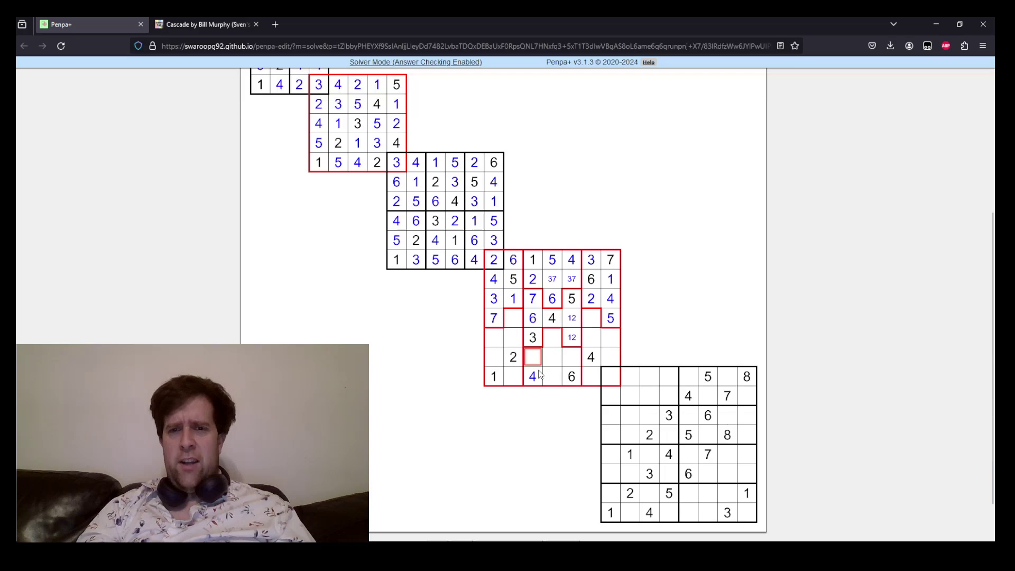
text(5)
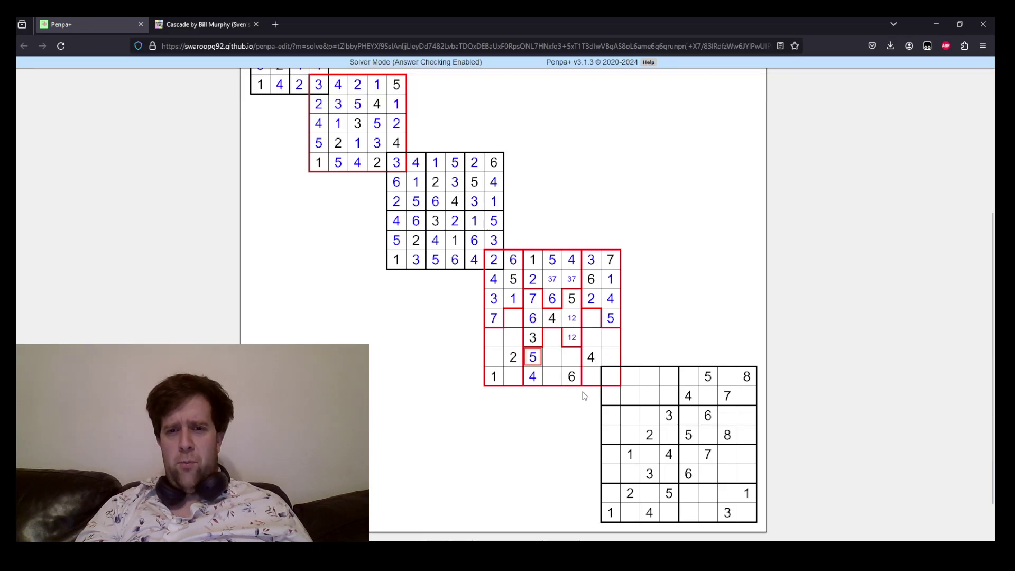
click(496, 339)
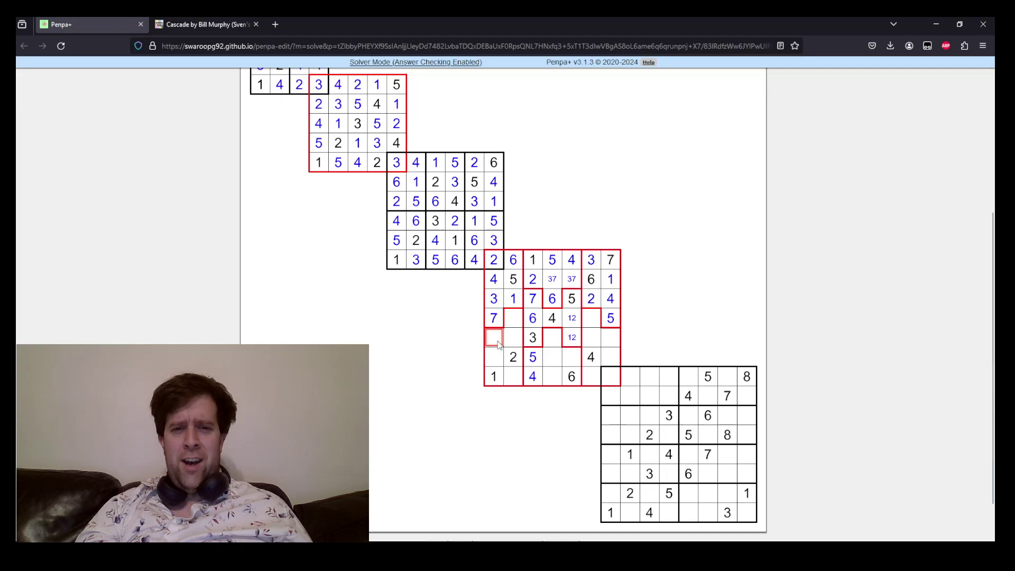
text(5)
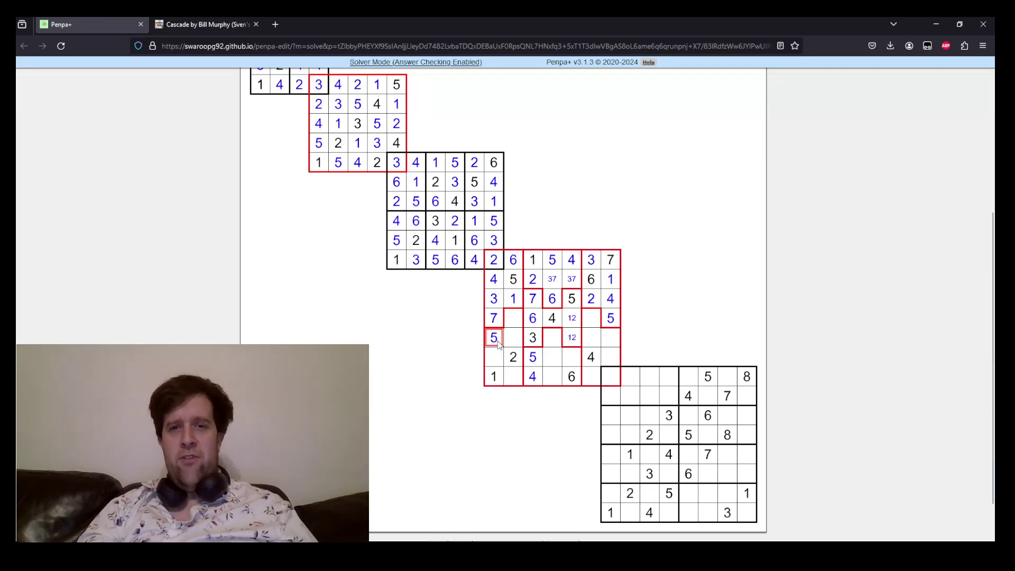
key(Down)
text(6)
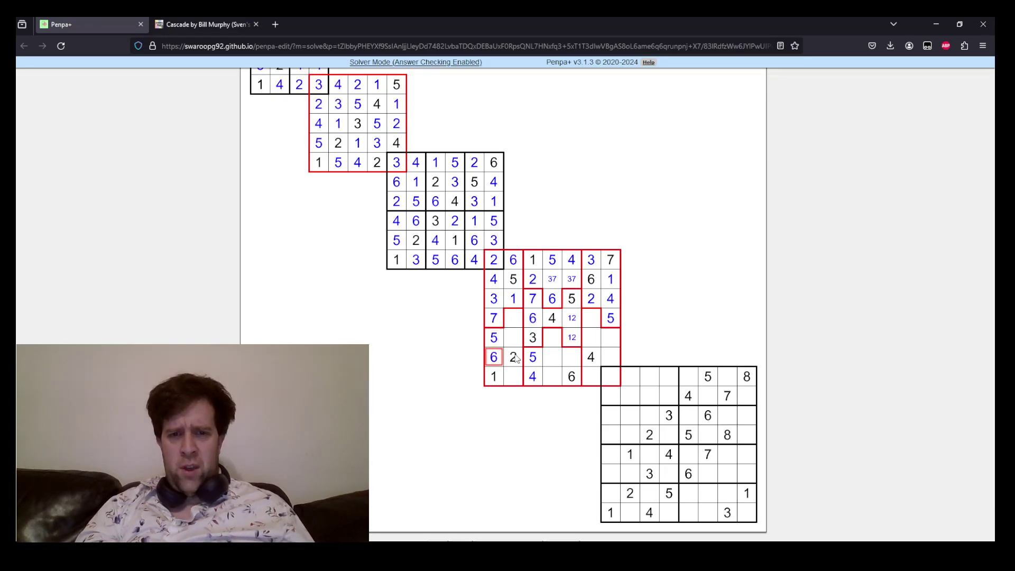
Place 7 in the empty cell below the 2.
click(516, 322)
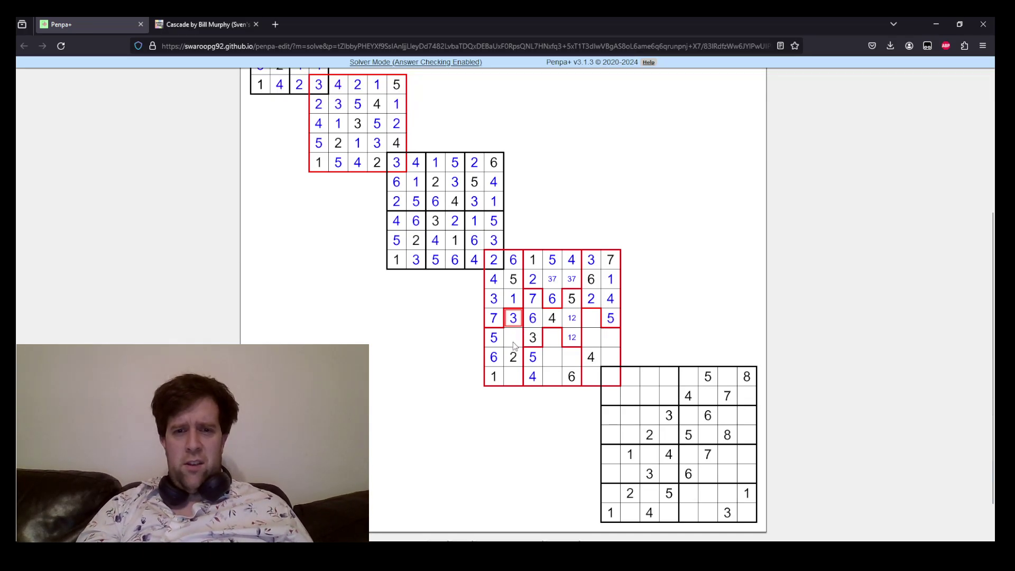
click(513, 343)
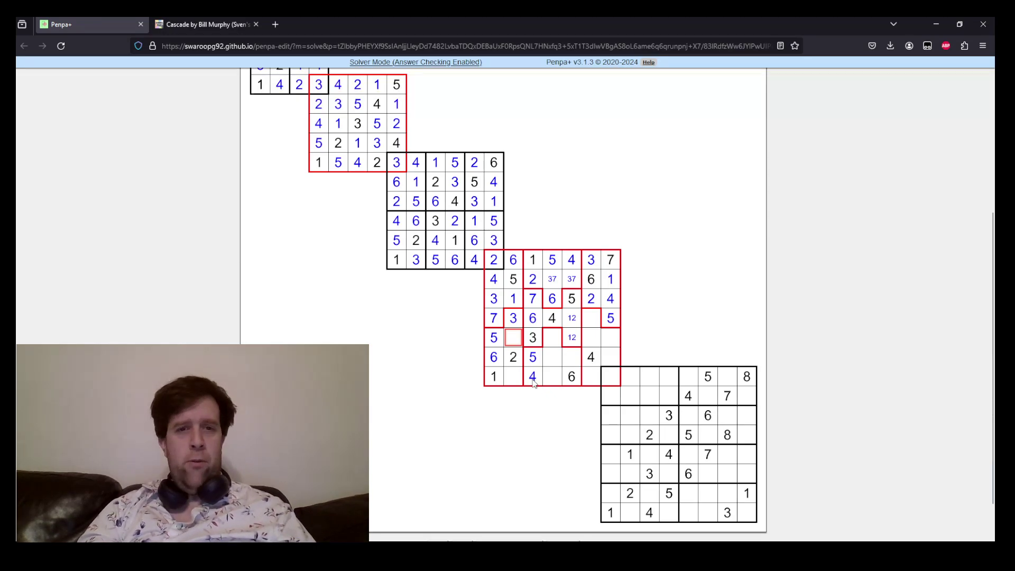
key(Down)
key(Down)
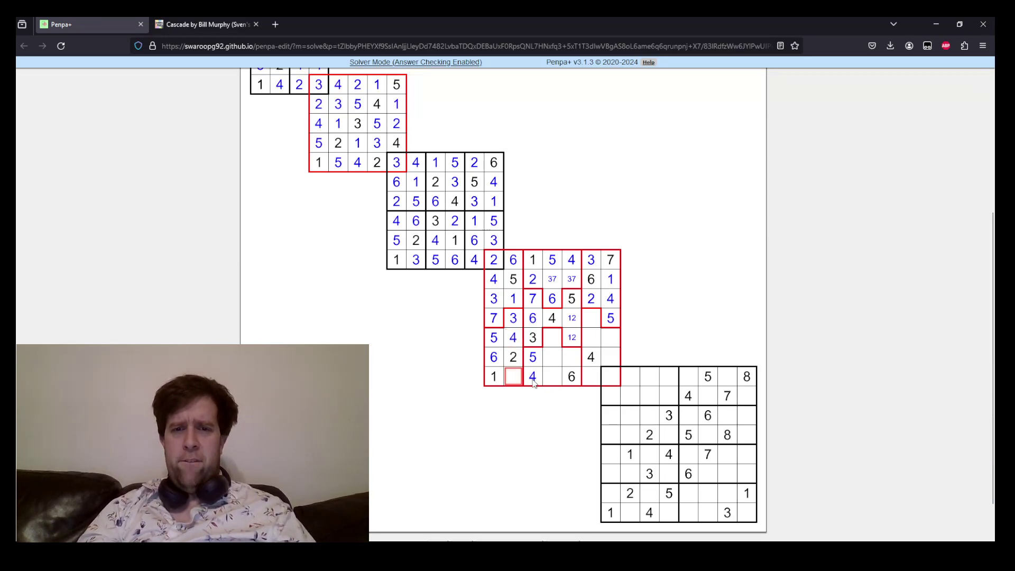
text(7)
key(Right)
key(Right)
key(Right)
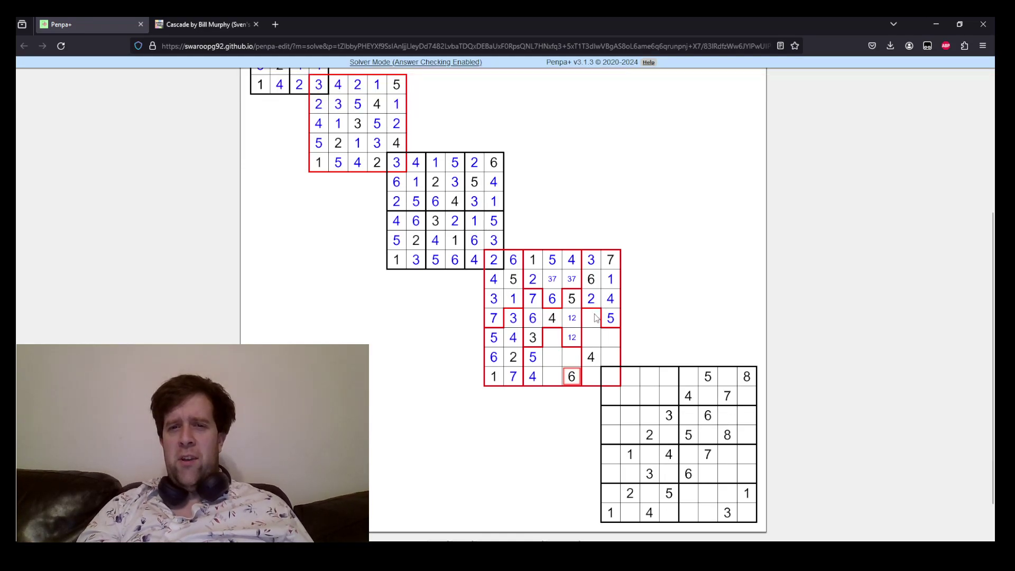
Resolve the 12 pair with a 2 and enter 7 beside the new 1.
click(592, 318)
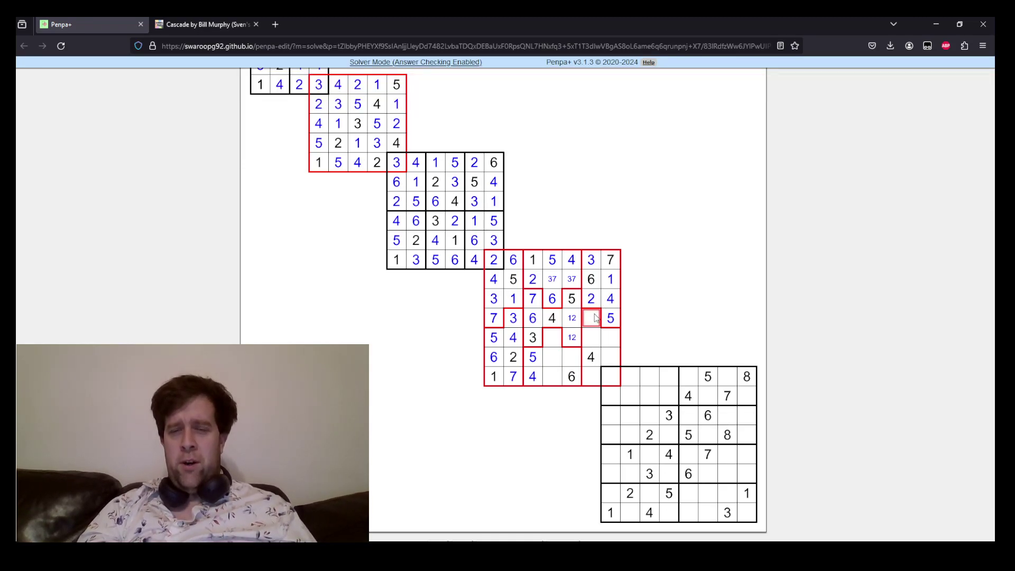
key(Left)
text(2)
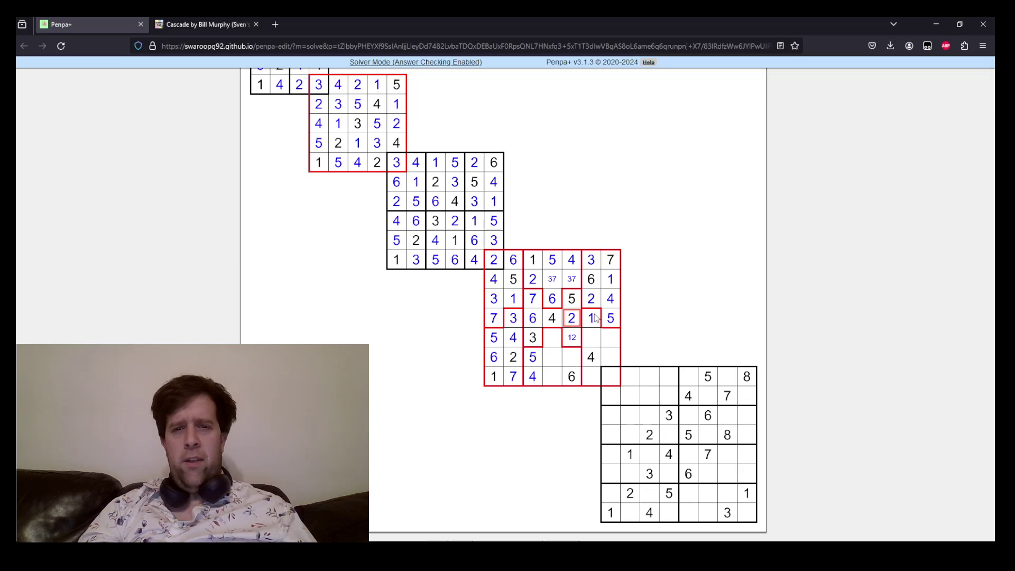
key(Down)
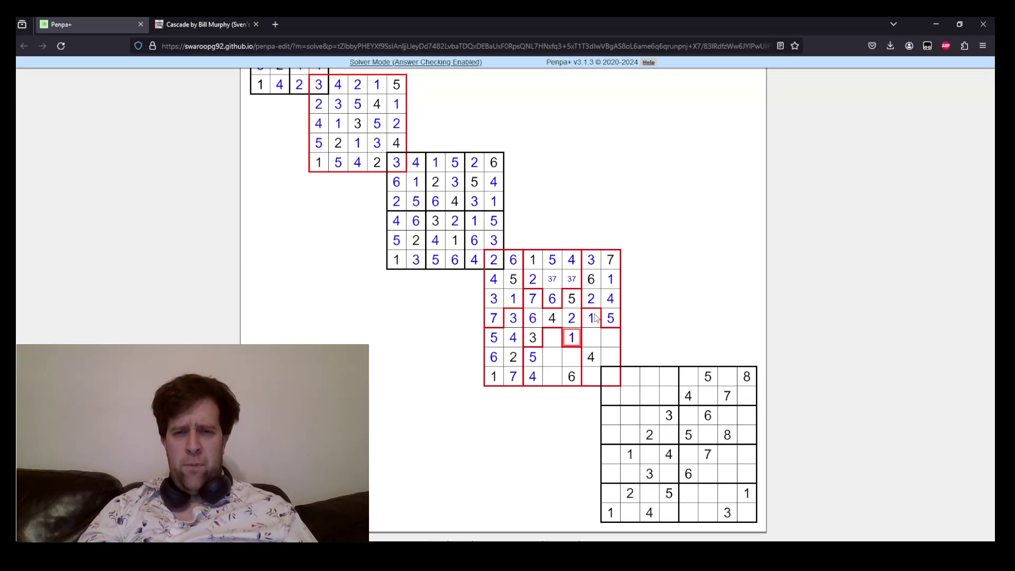
key(Down)
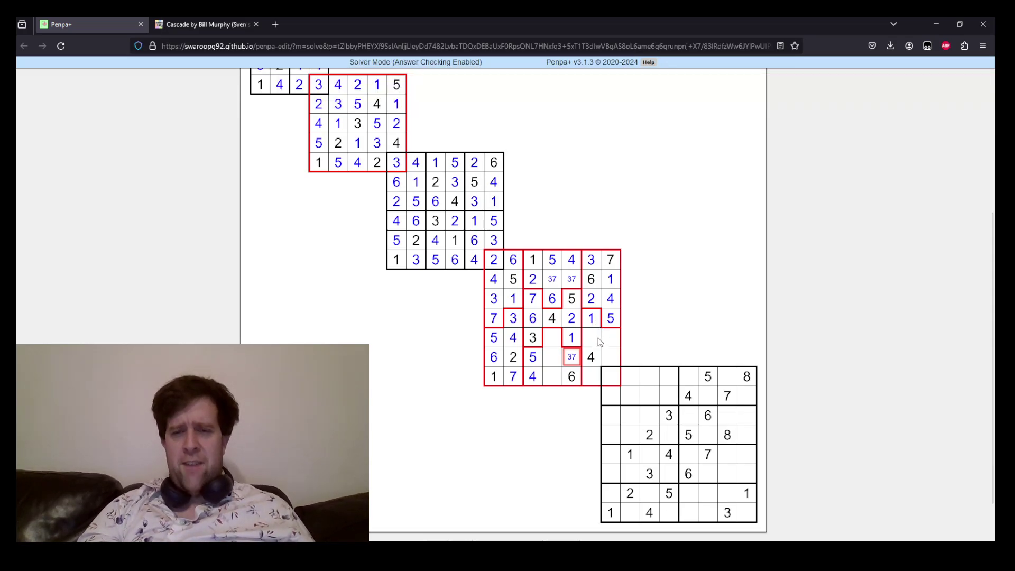
click(600, 341)
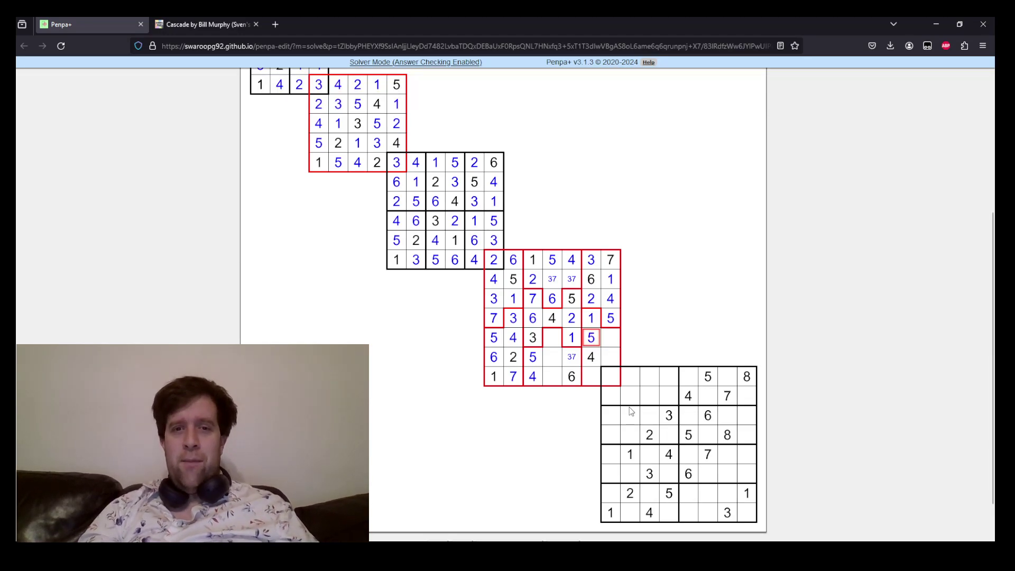
text(7)
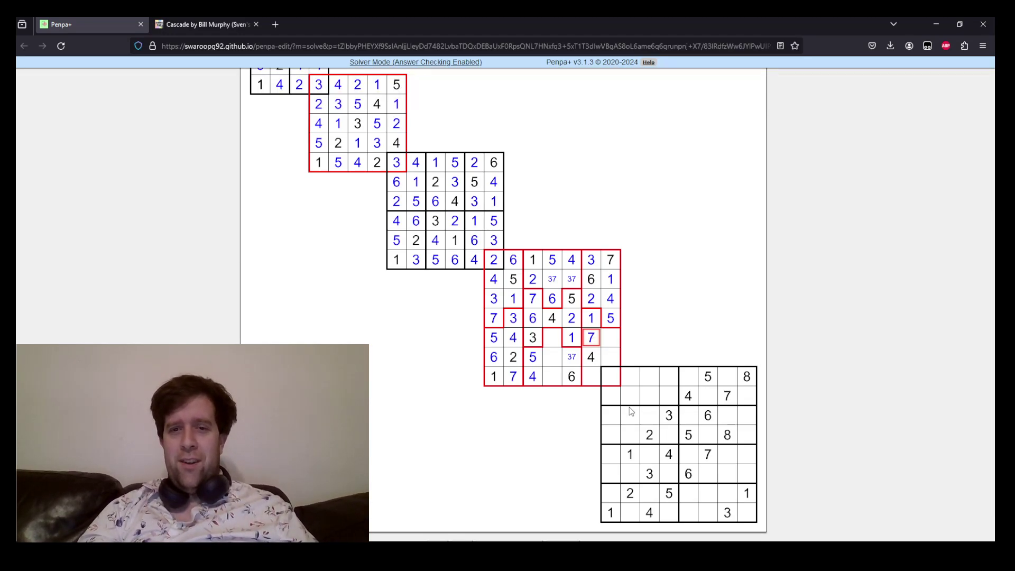
key(Down)
key(Down)
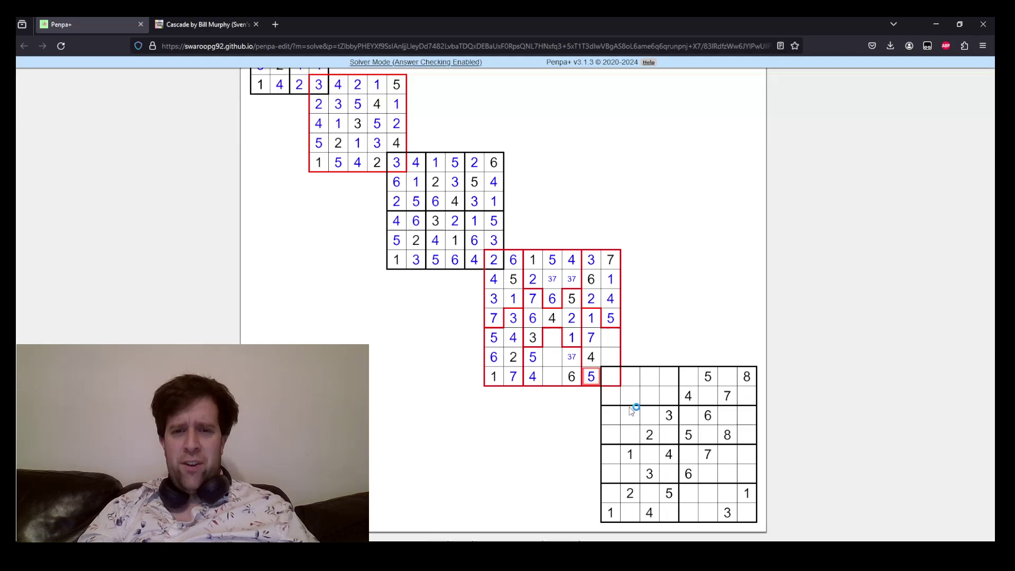
key(Left)
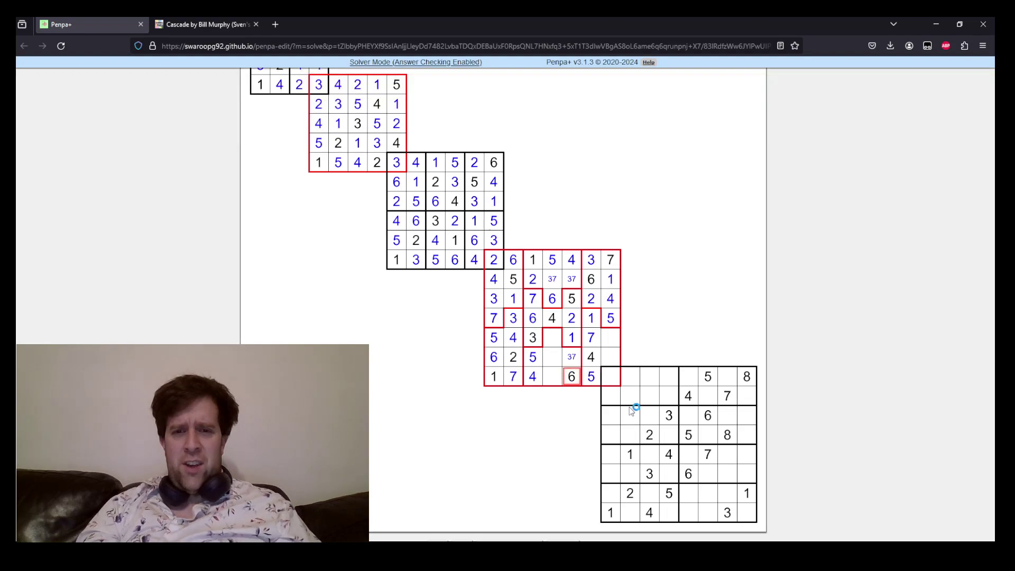
Enter 3 and 6 in the last column, then place 3 in the bottom row after undoing a misplaced 3.
click(608, 363)
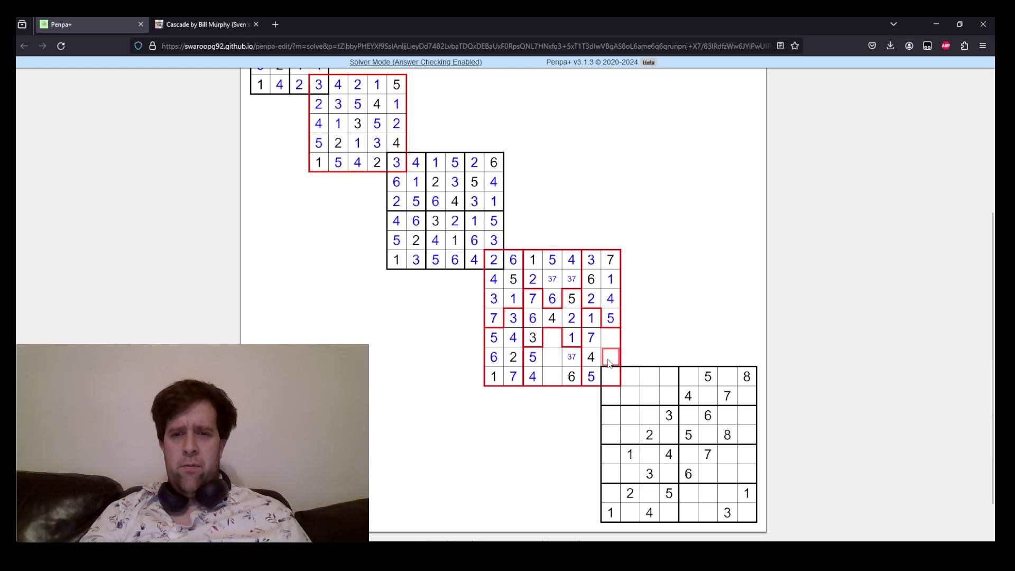
text(3)
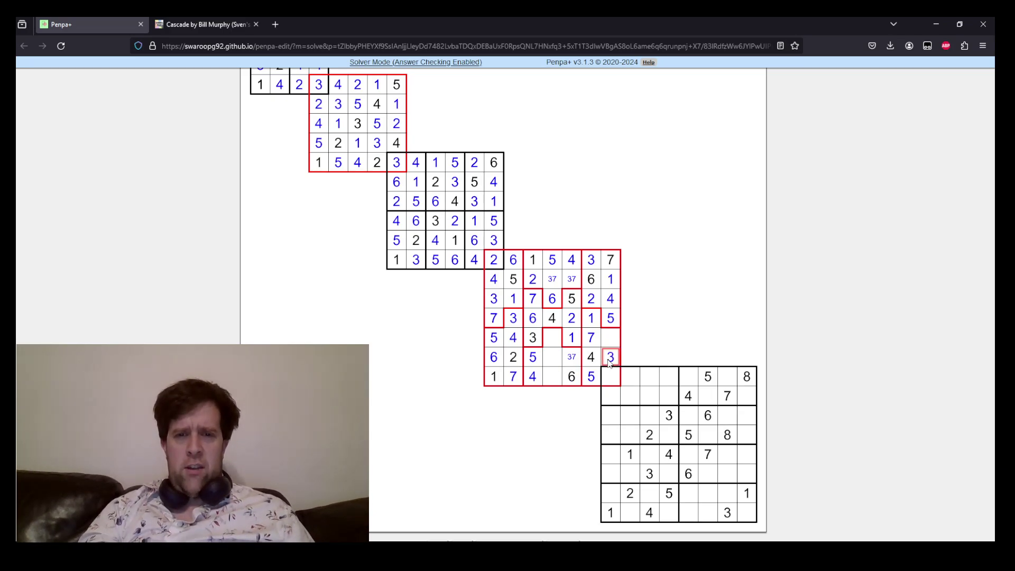
key(Up)
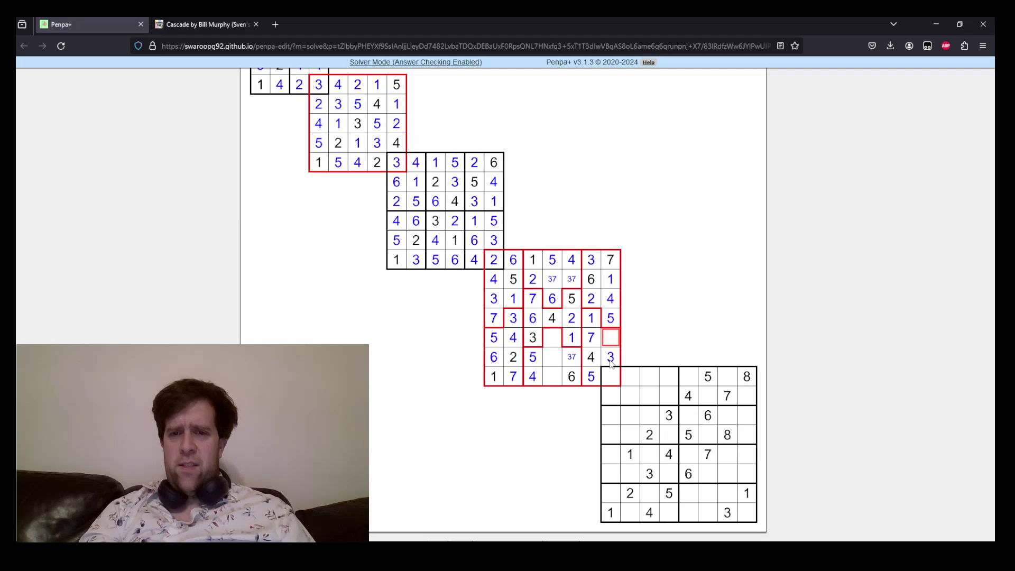
text(6)
key(Down)
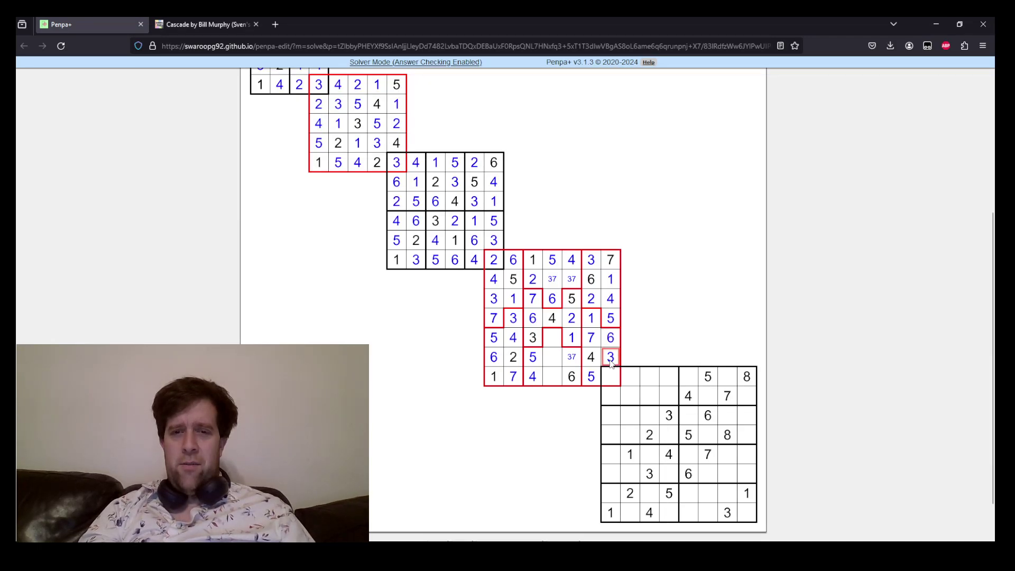
key(Down)
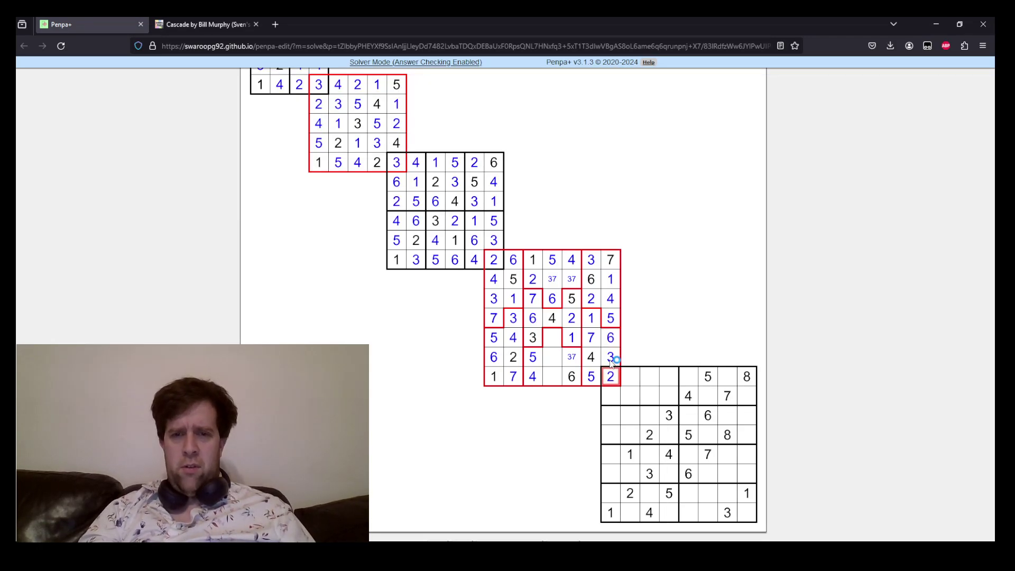
key(Left)
key(Left)
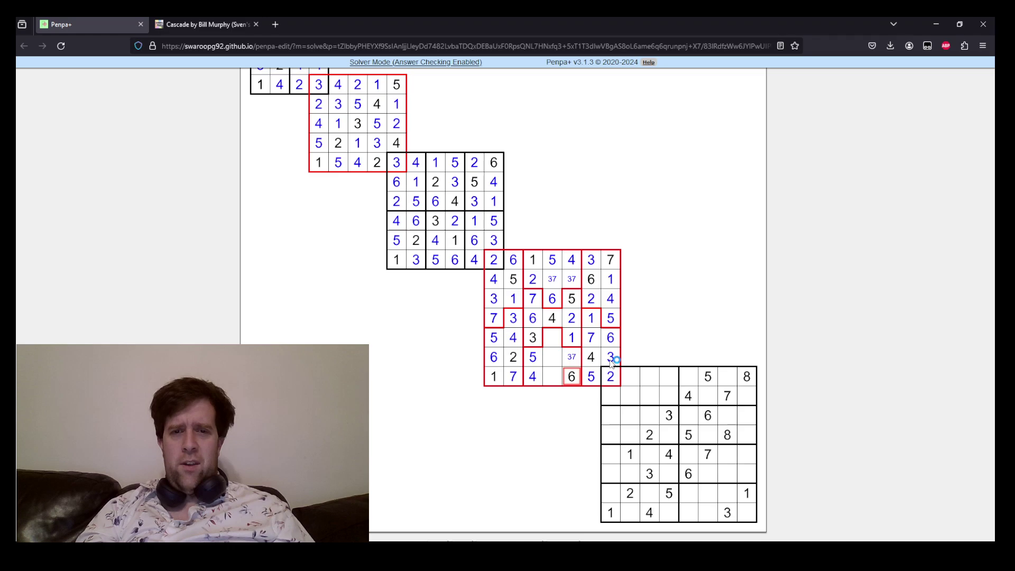
key(Left)
key(Left)
text(3)
key(Up)
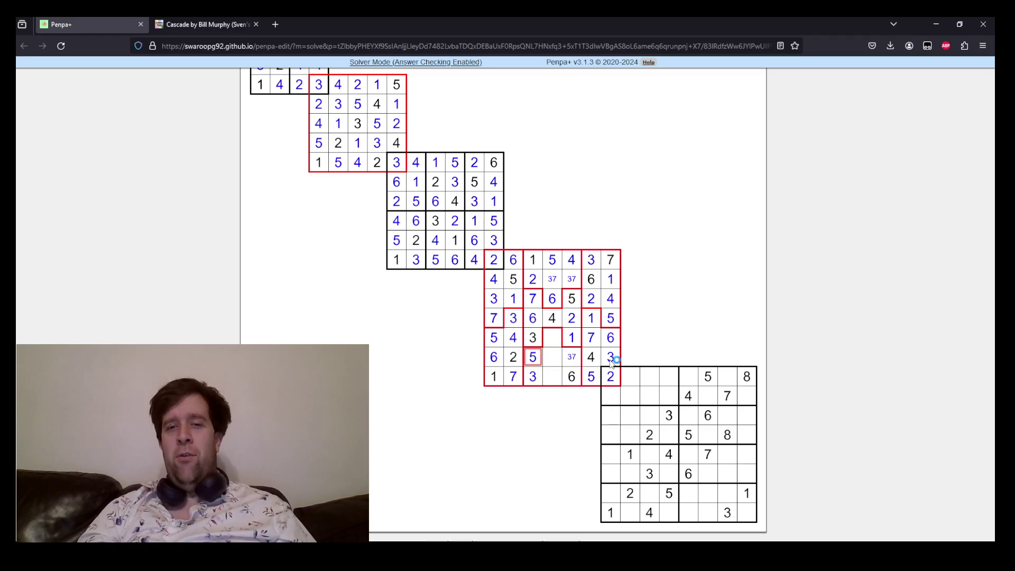
key(ctrl+z)
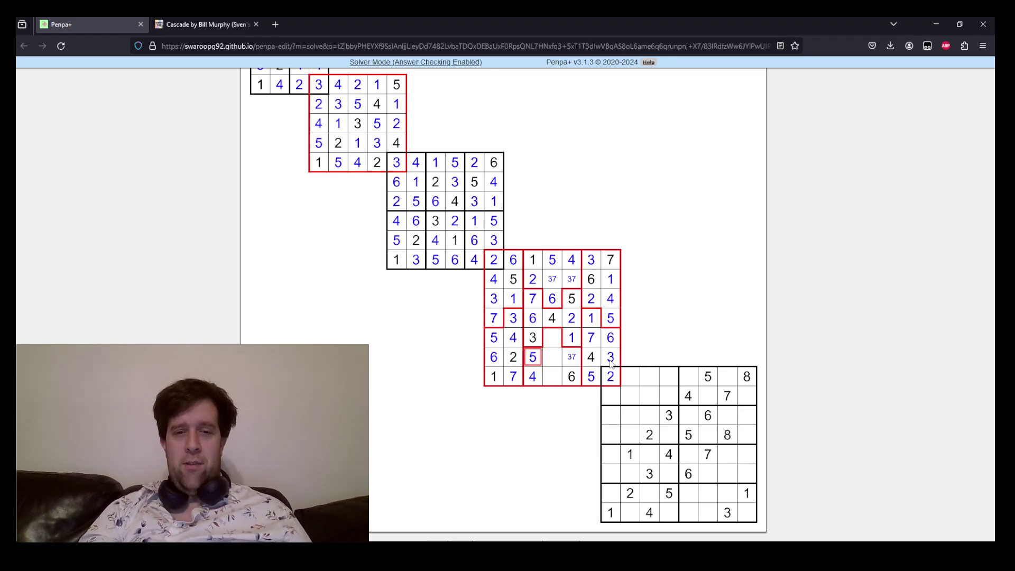
key(Down)
key(Right)
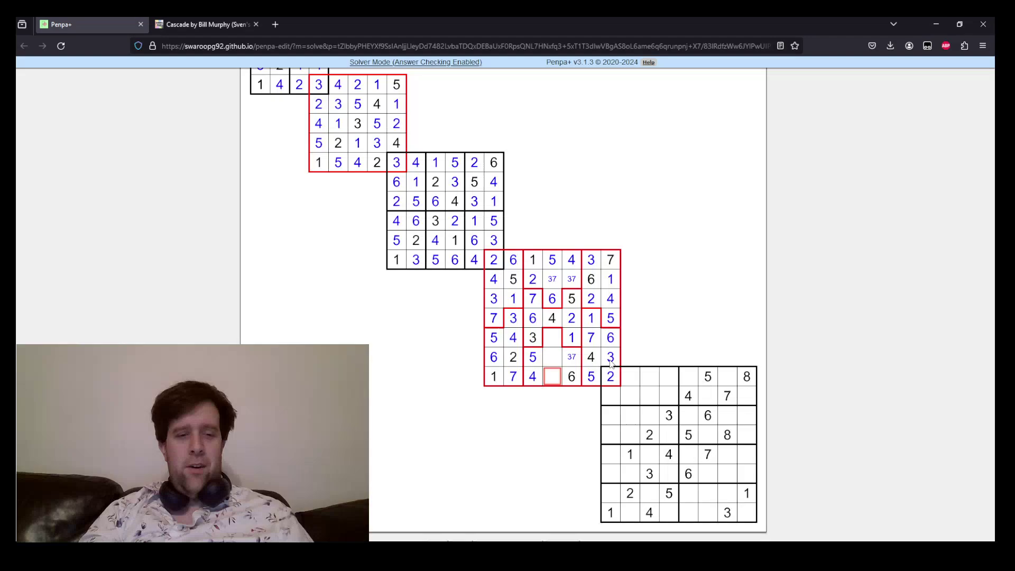
text(3)
Resolve the remaining 37 cells as 7, 3 and 7, then enter 1 in the fifth-row gap.
key(Up)
key(Right)
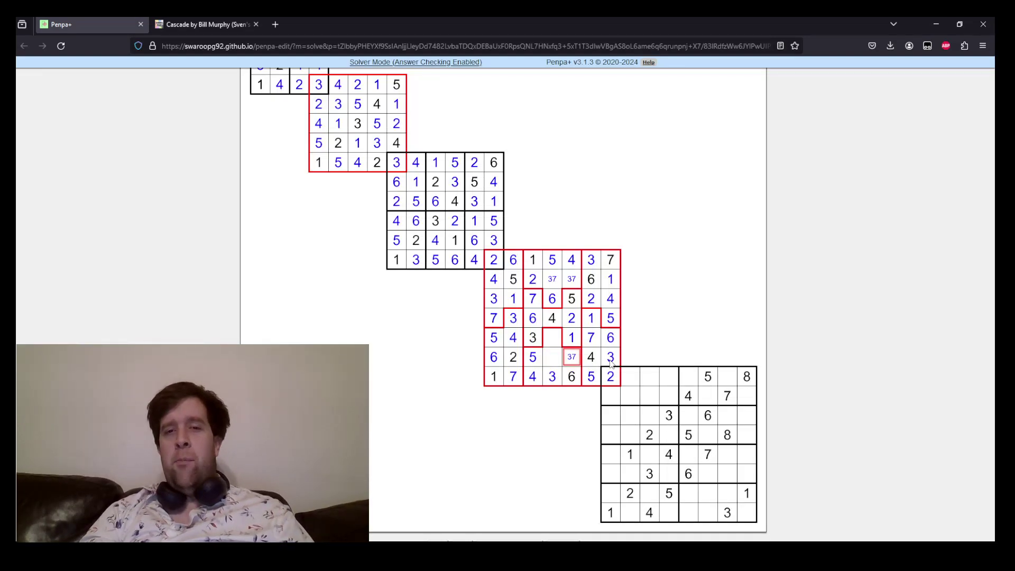
text(7)
key(Up)
key(Up)
key(Up)
key(Up)
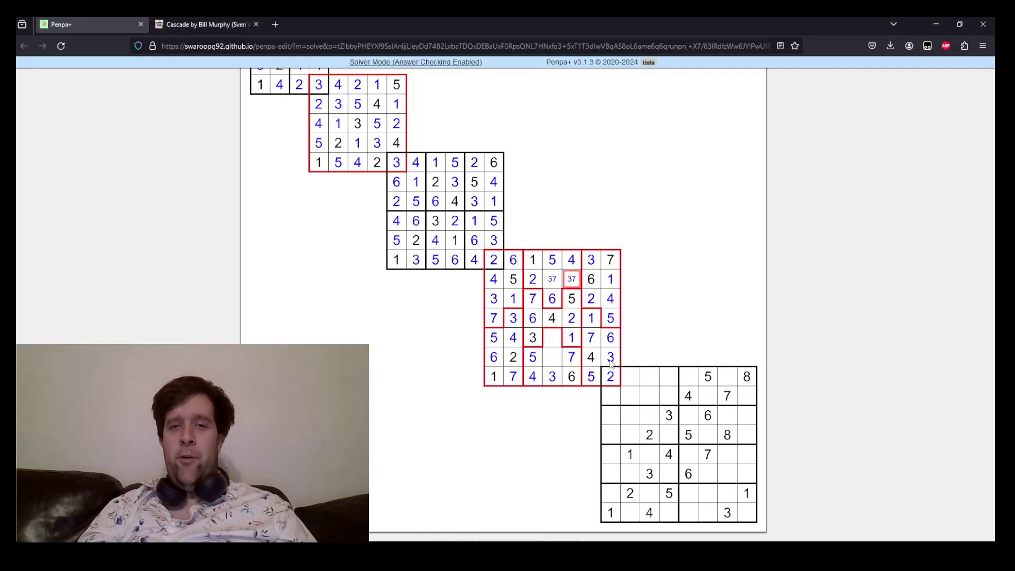
key(Up)
key(Left)
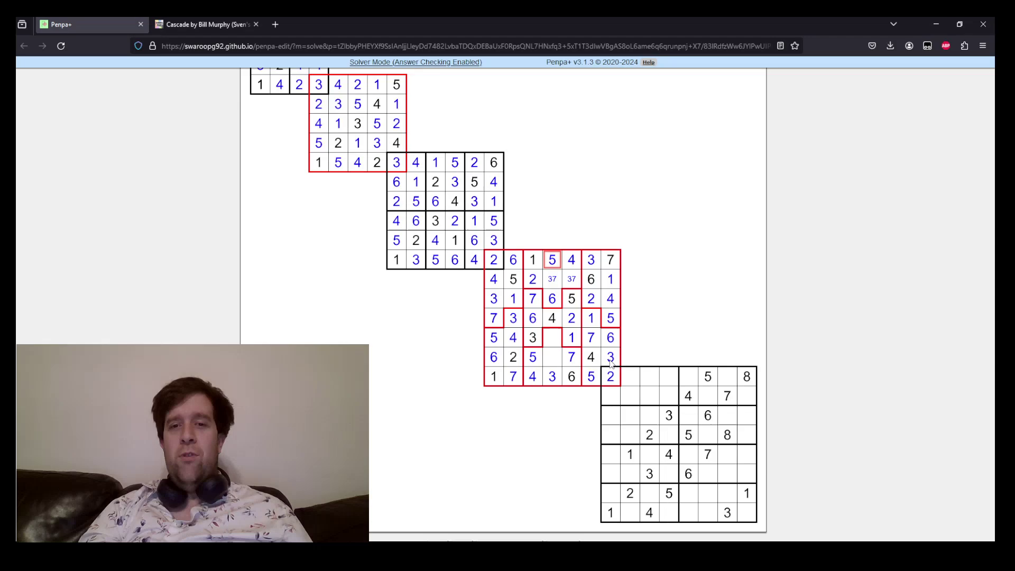
key(Right)
key(Down)
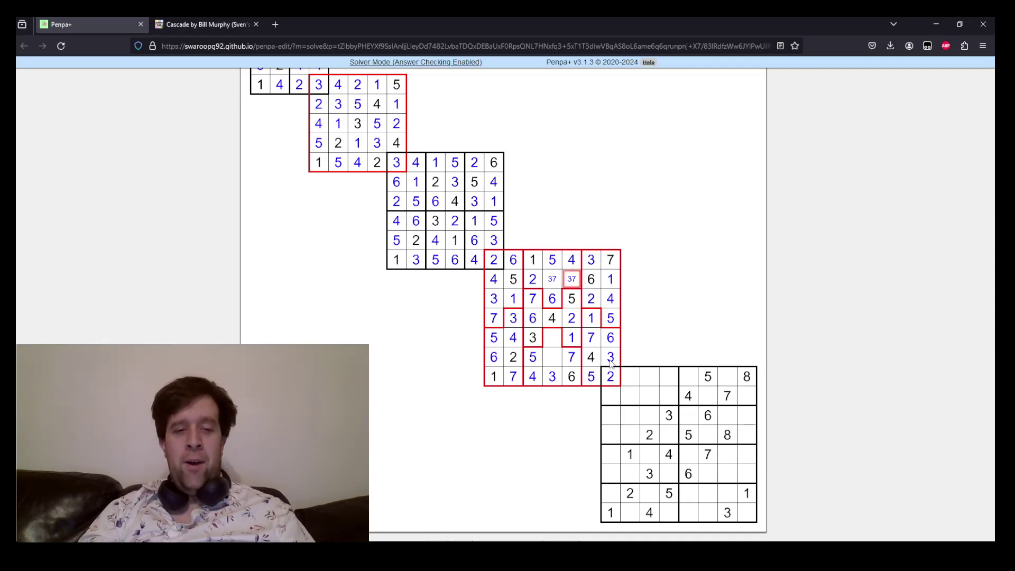
text(3)
key(Left)
text(7)
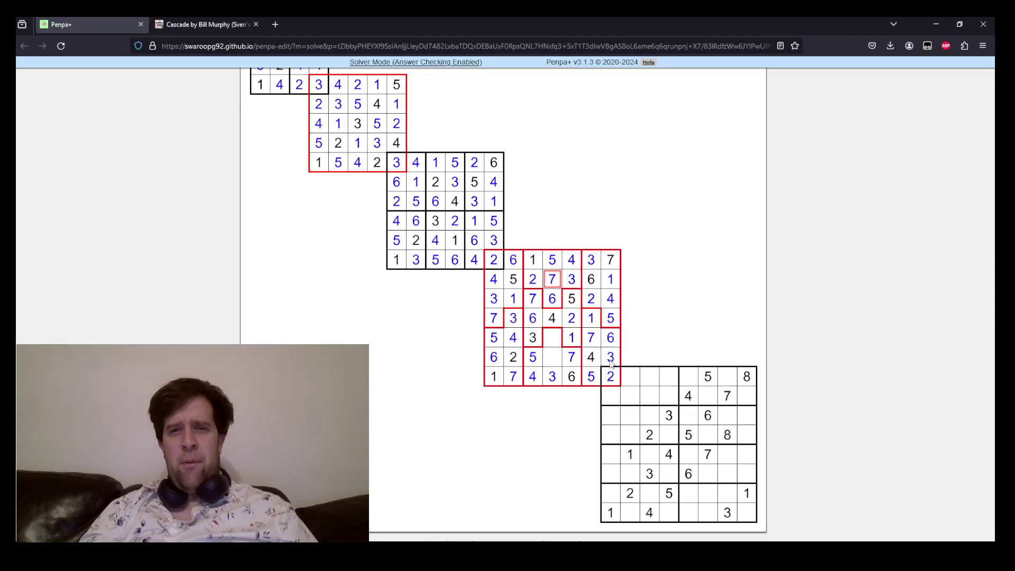
key(Down)
key(Down)
key(Down)
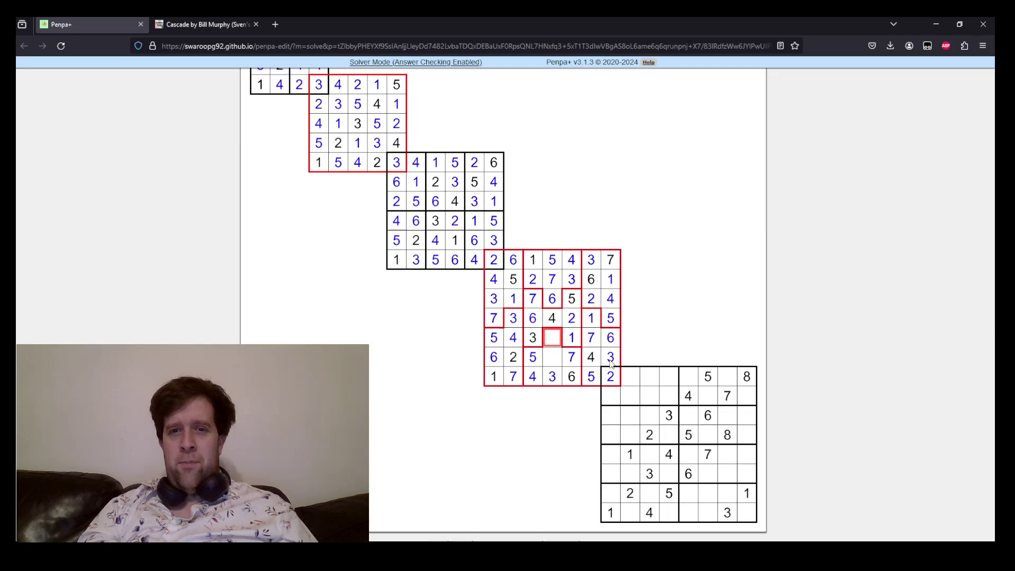
key(Down)
text(1)
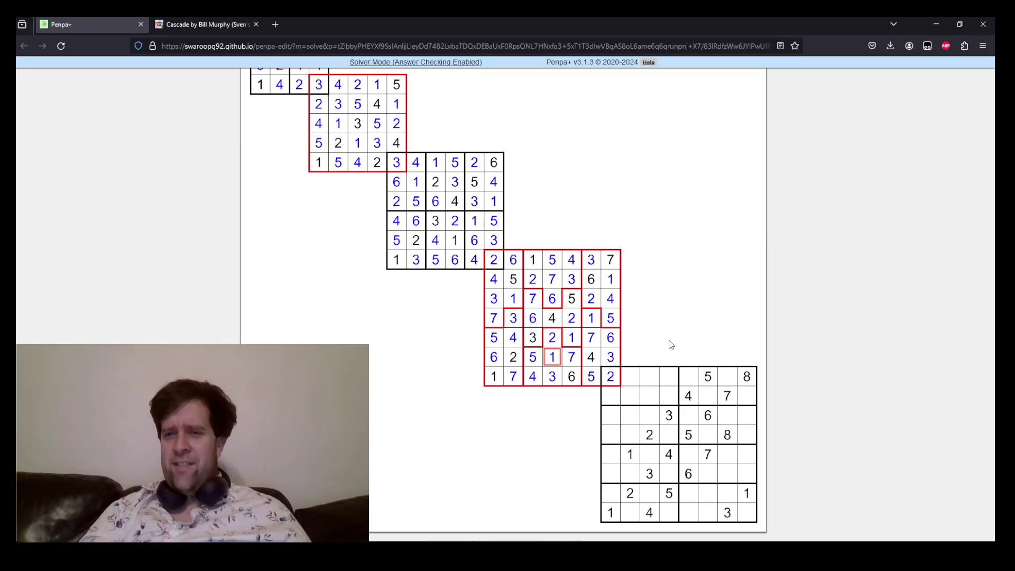
Place a 4 in the 8x8 grid's top-left empty cell.
drag(993, 272, 994, 305)
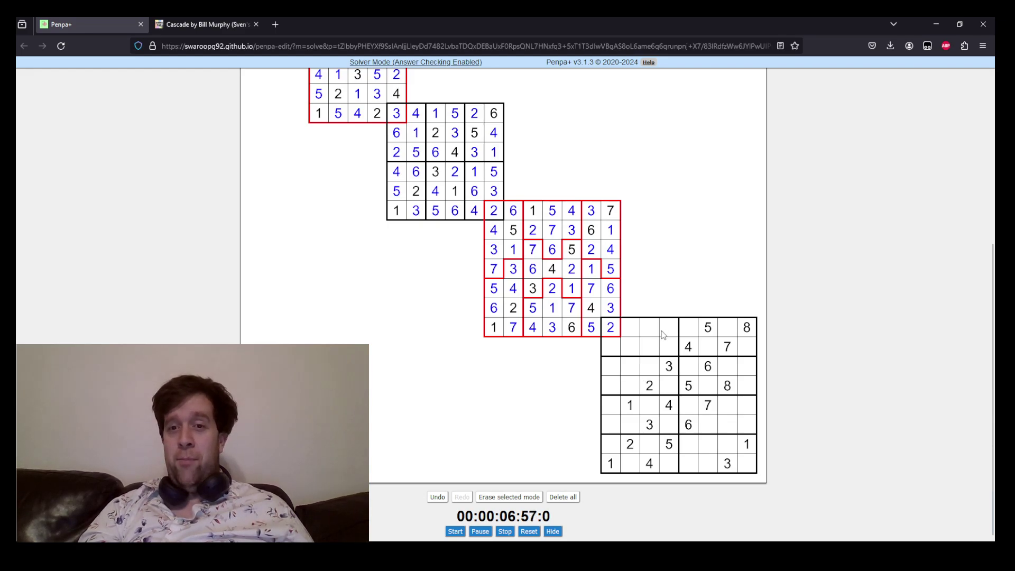
click(632, 329)
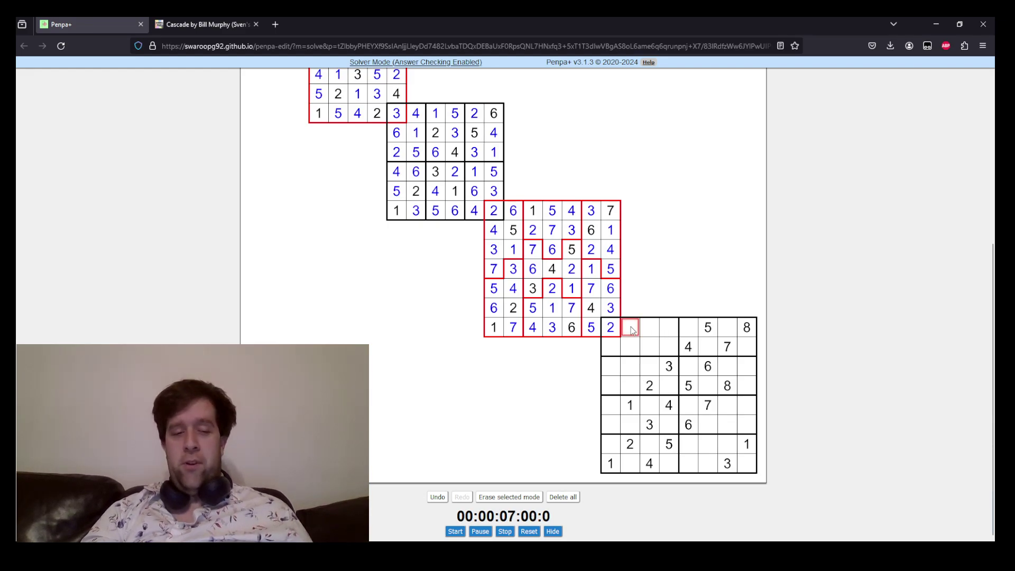
key(4)
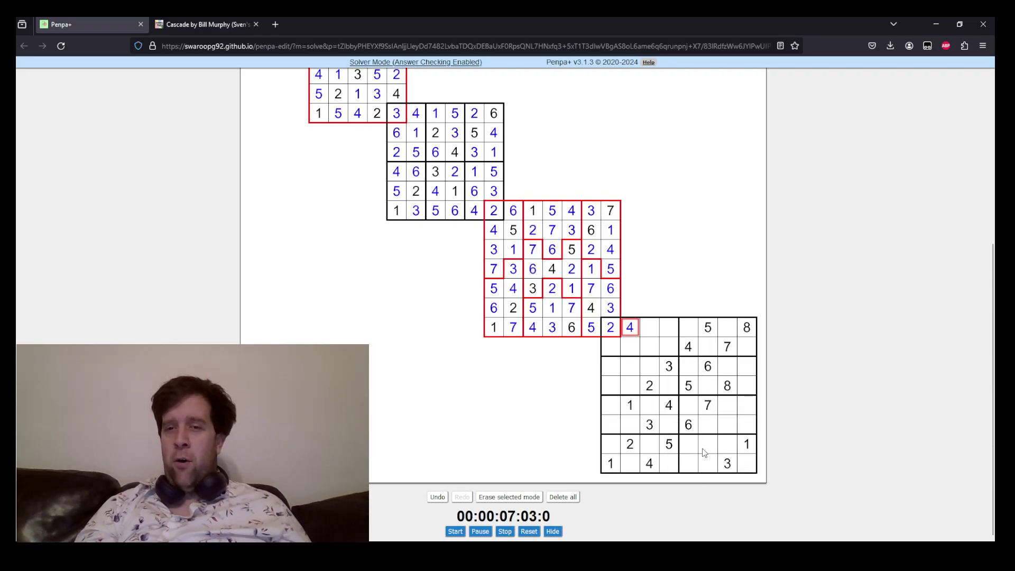
Put a 4 left of the 6 in the second-bottom row and select three nearby empty cells.
click(743, 466)
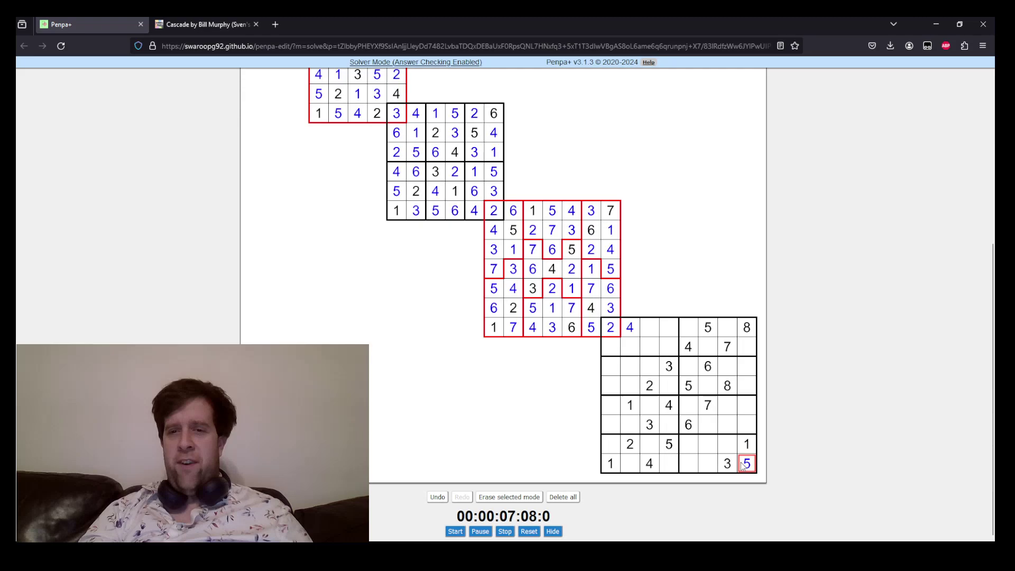
key(Up)
key(Left)
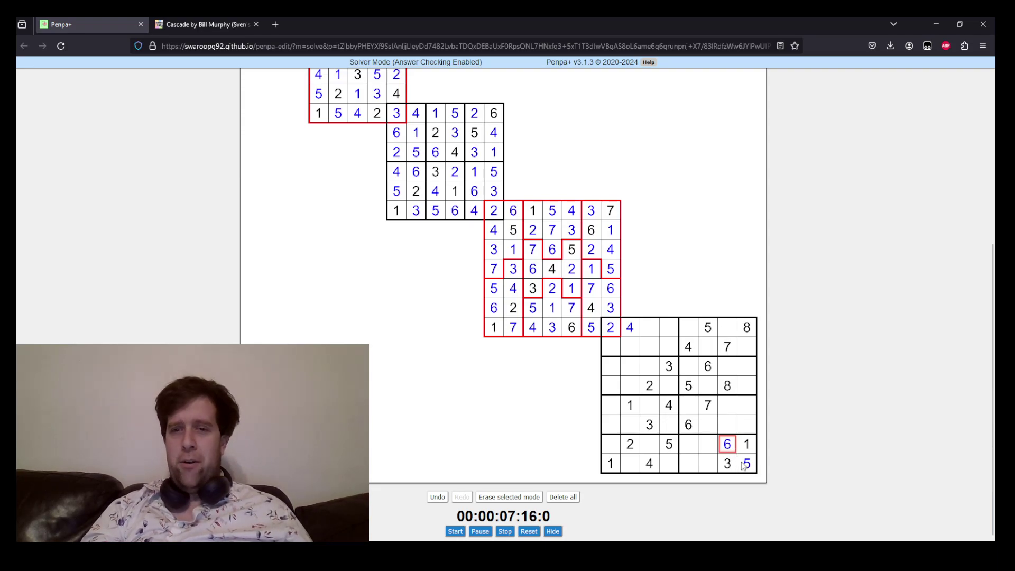
click(703, 449)
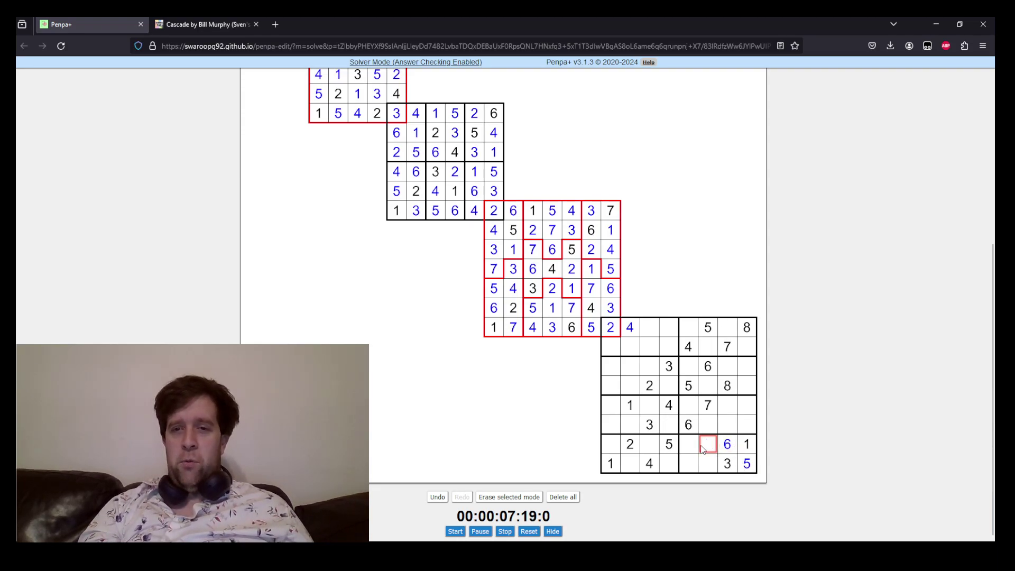
key(3)
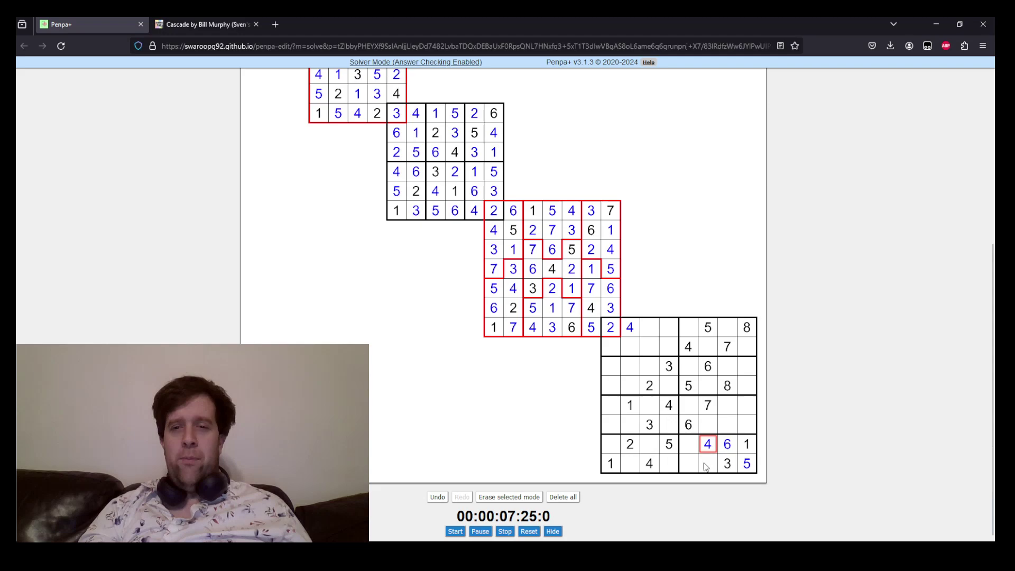
click(705, 467)
key(shift+Left)
key(shift+Up)
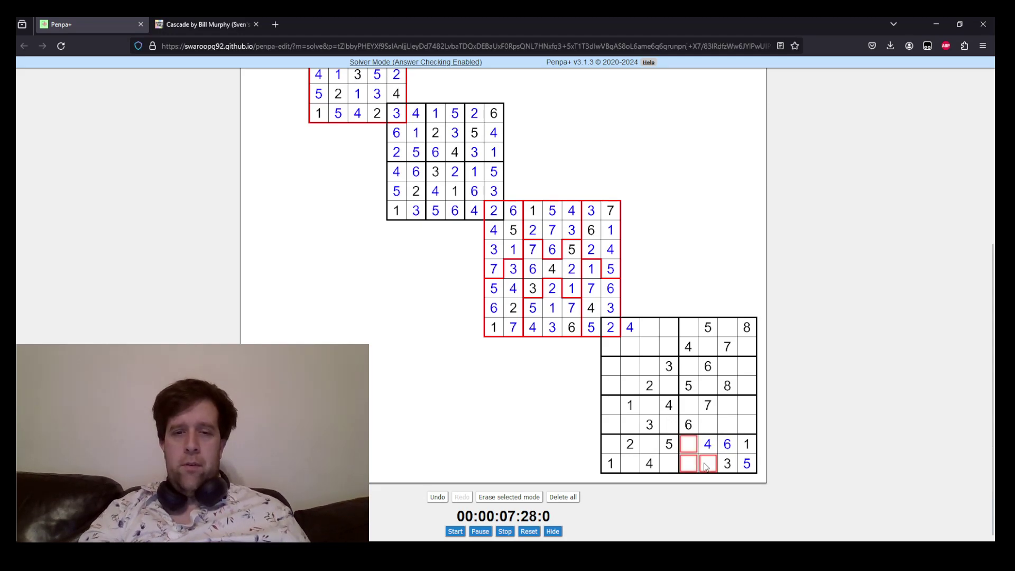
Pencil 78 into the selected cells and trim the upper 278 cell.
text(78)
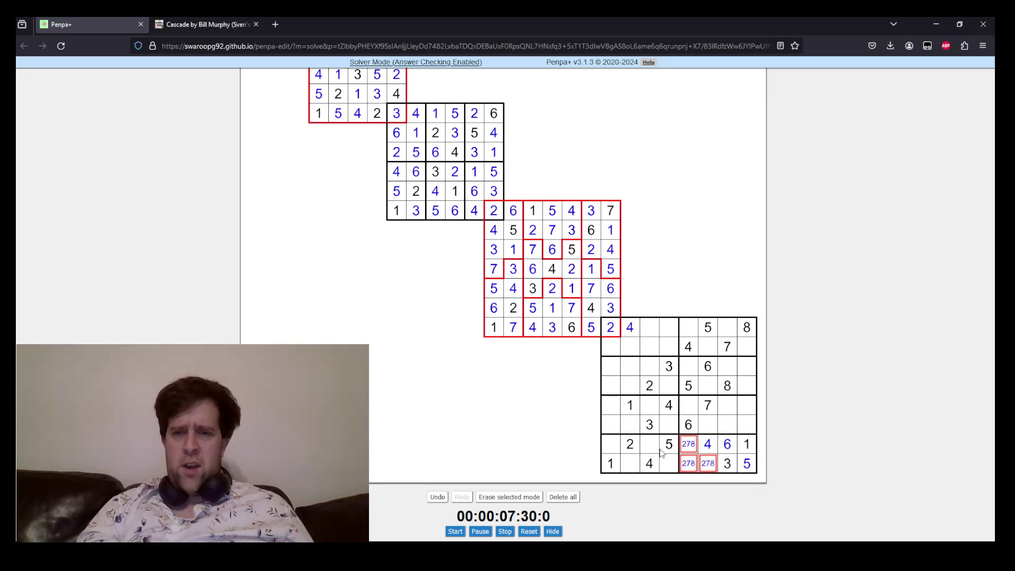
click(686, 448)
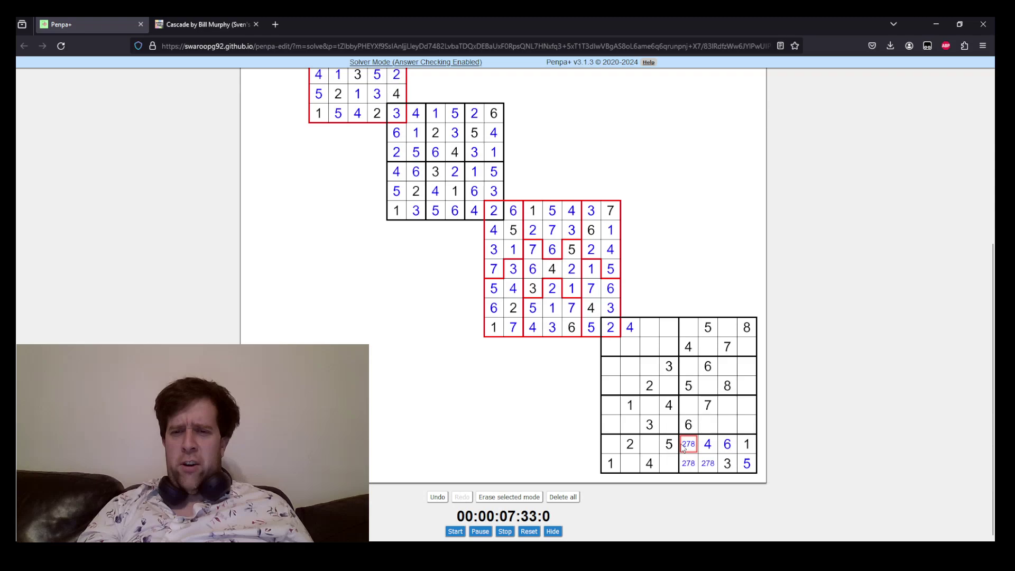
key(Down)
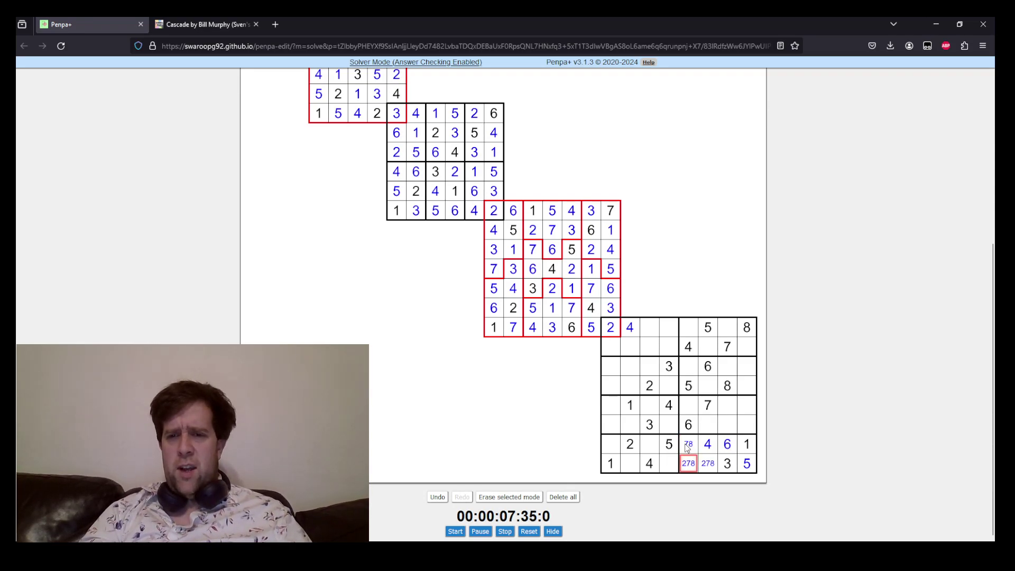
key(Right)
key(Left)
key(Up)
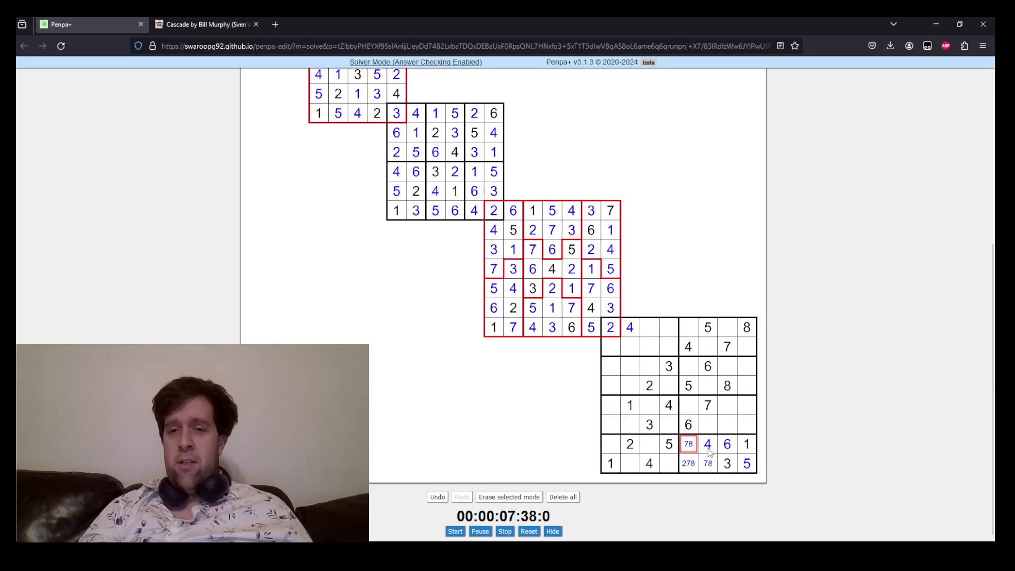
Enter 3 in the row's first cell and pencil 678 into three empty cells.
click(612, 447)
text(3)
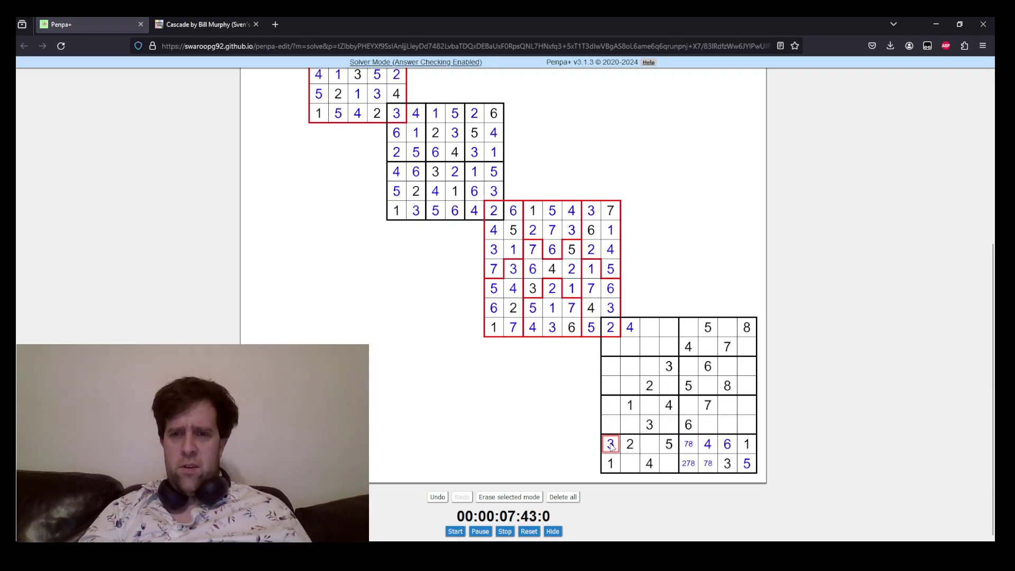
click(651, 447)
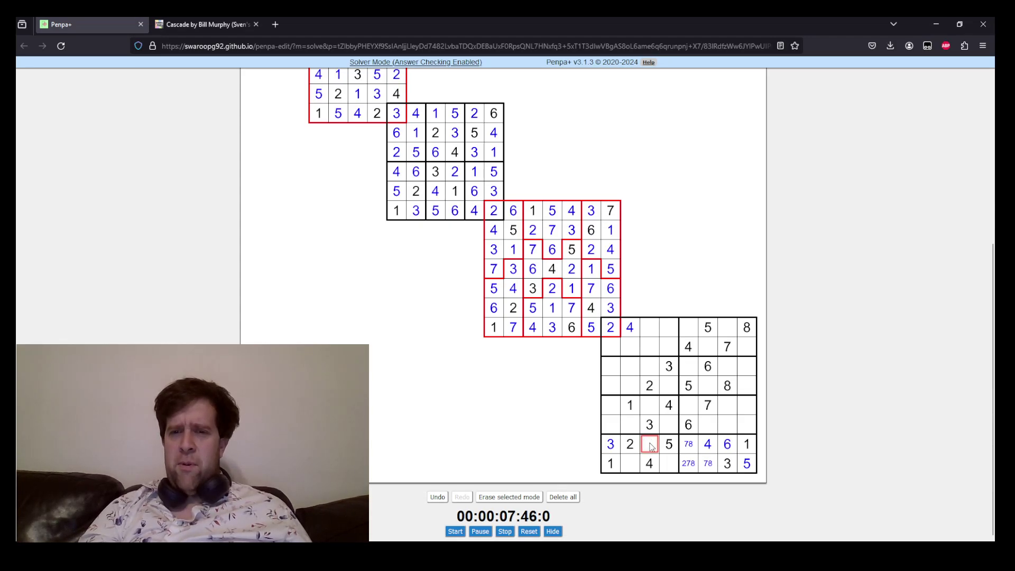
ctrl+click(632, 464)
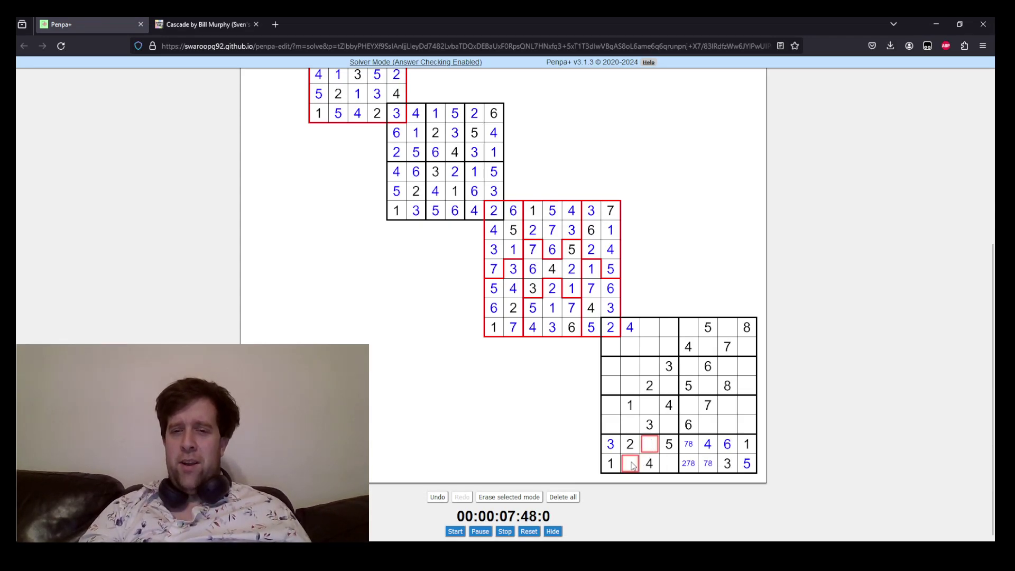
ctrl+click(672, 466)
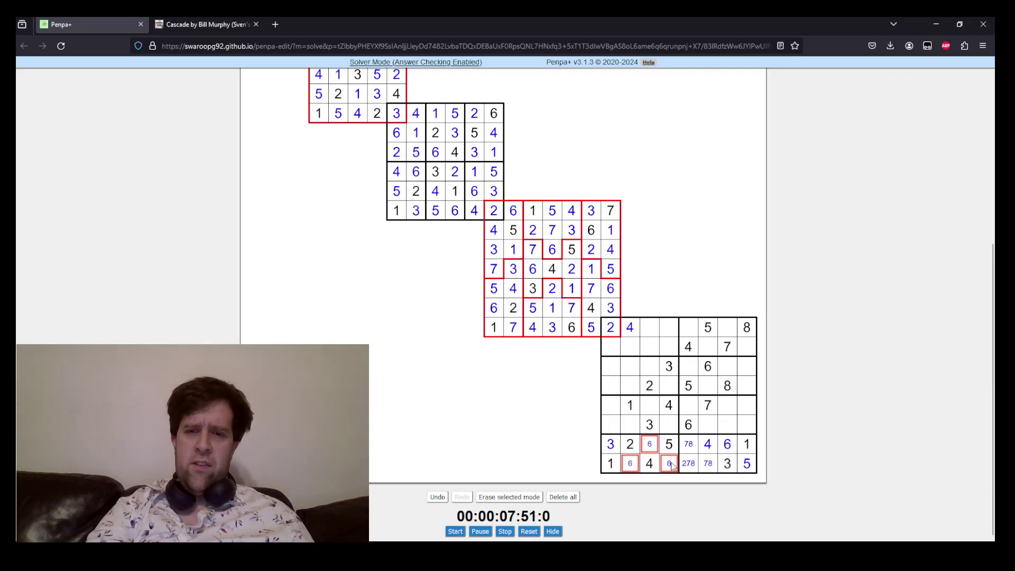
text(78)
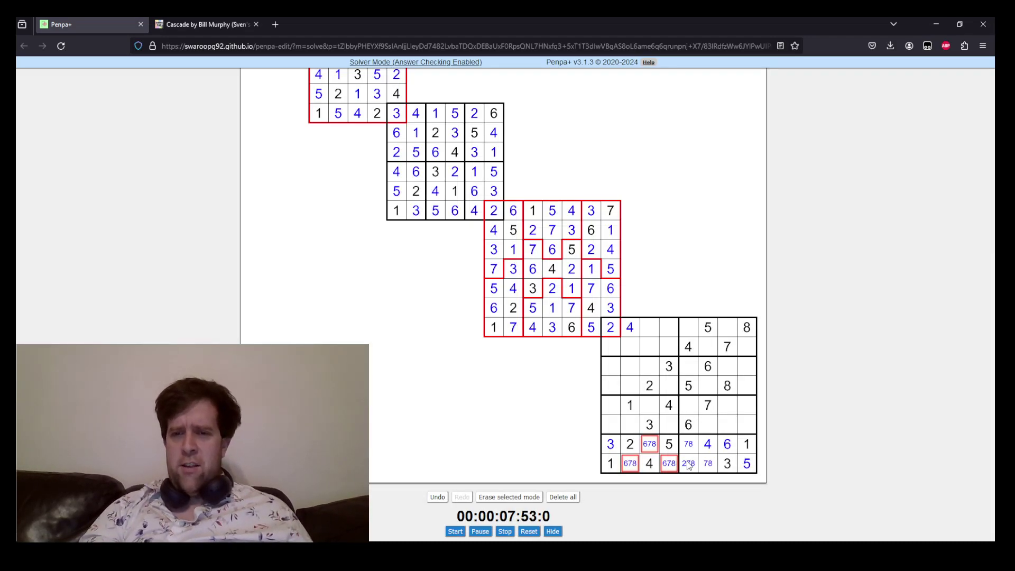
Narrow the bottom-row 78 cell's candidates to 28.
click(688, 464)
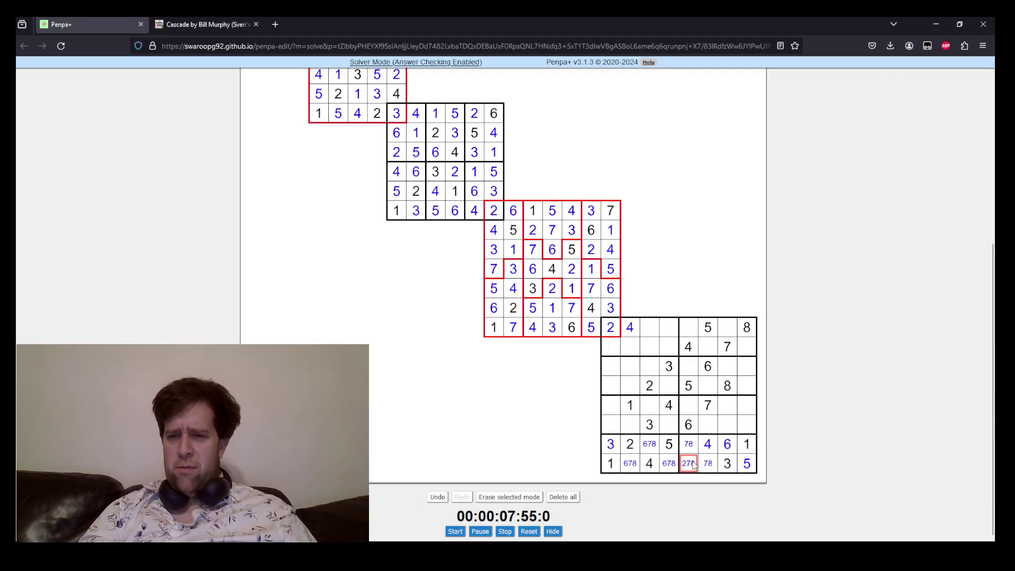
click(708, 464)
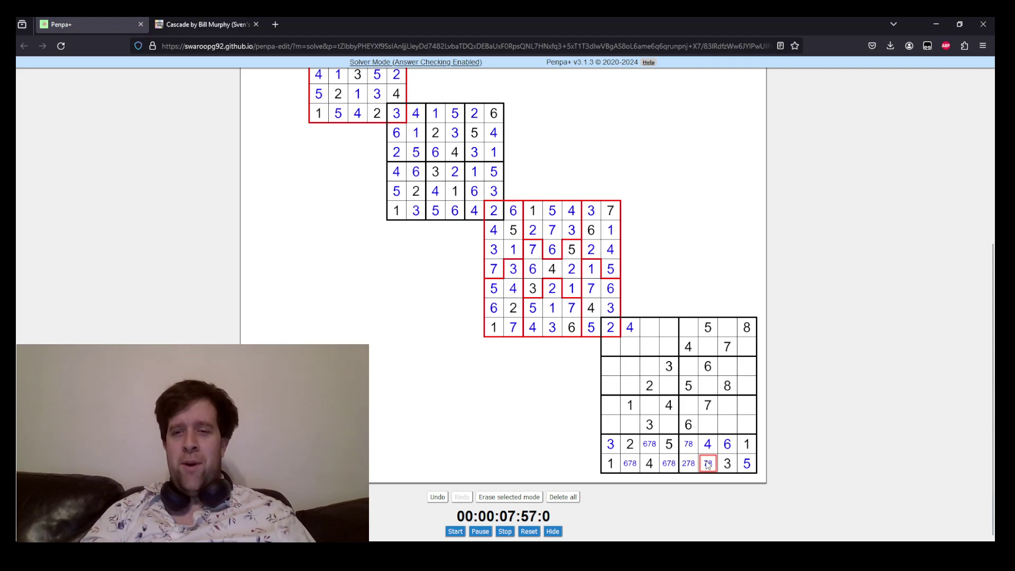
text(2)
text(7)
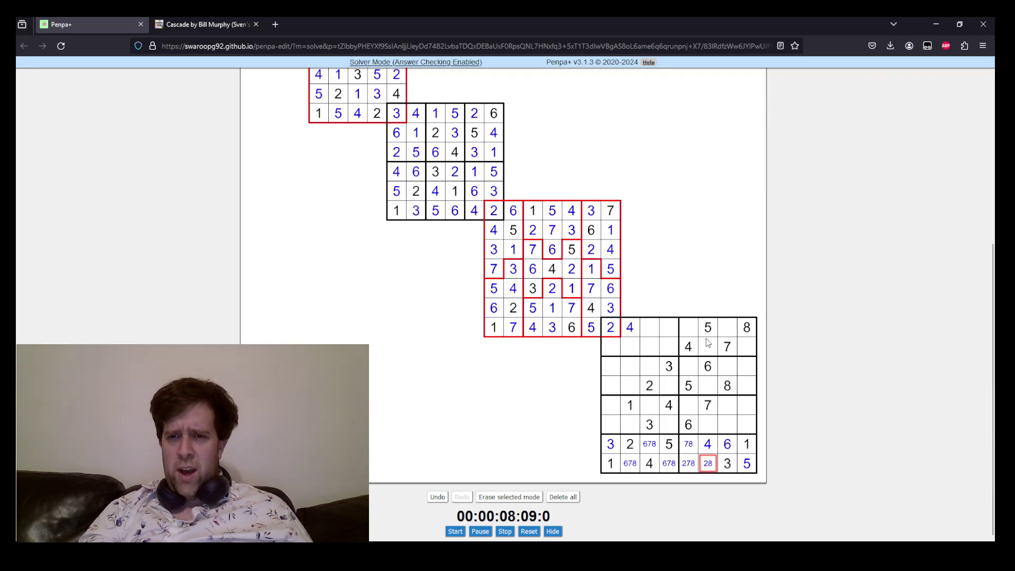
Pencil 67 into the two empty cells right of the 4 in the top row.
click(744, 349)
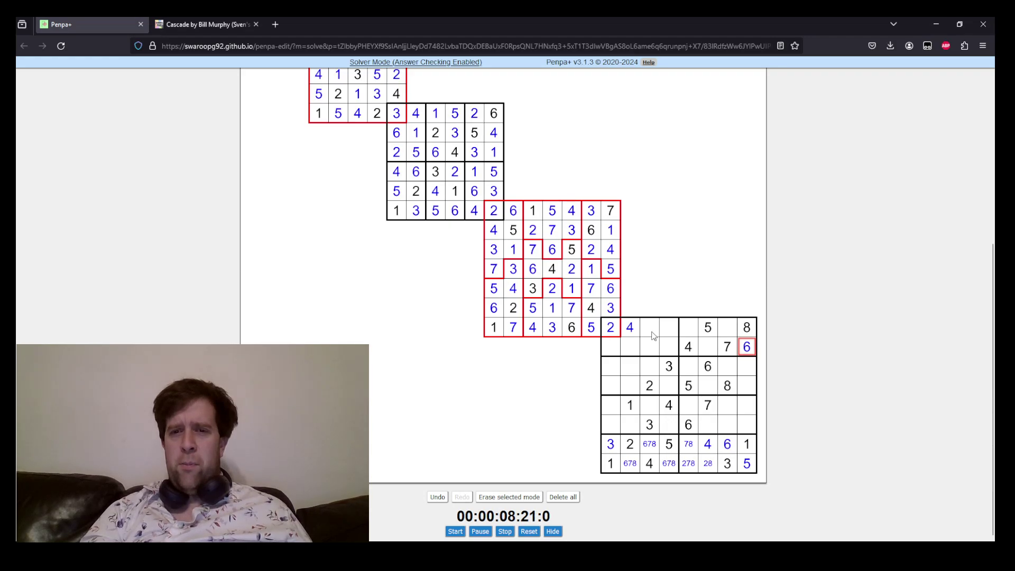
click(654, 336)
key(shift+Right)
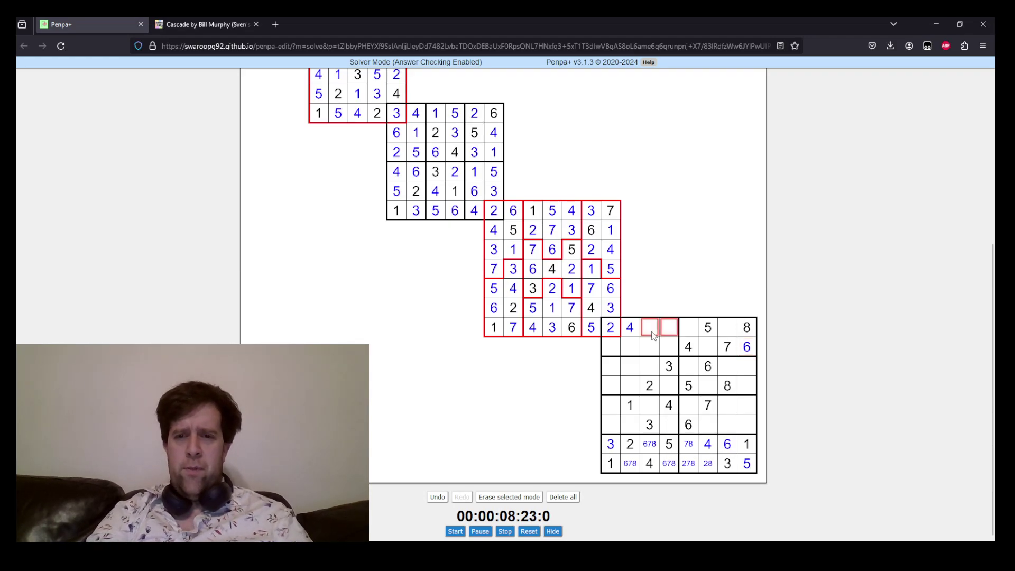
text(67)
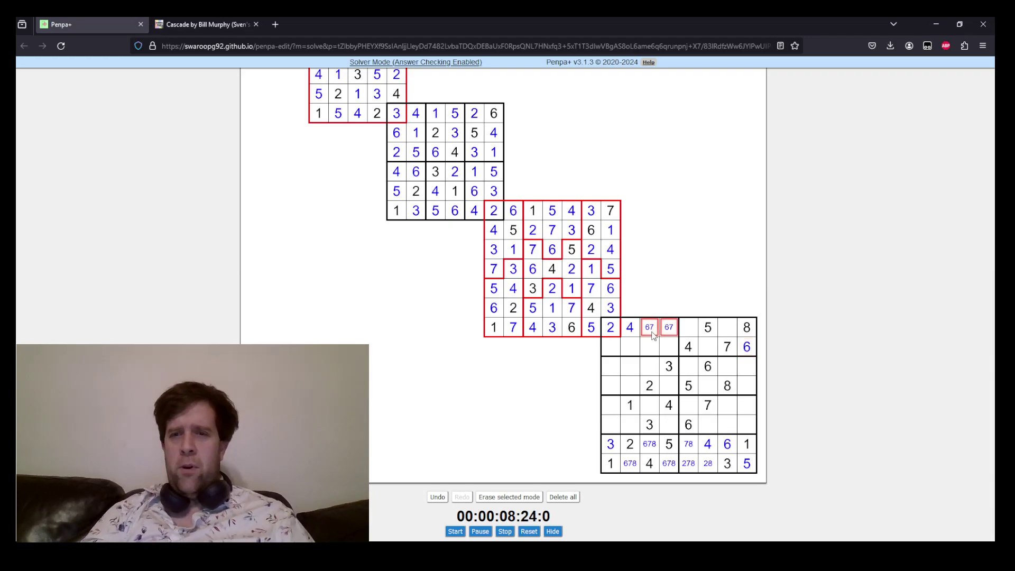
Place 1 after the 5 in the top row and 2 between the 4 and 7.
click(692, 332)
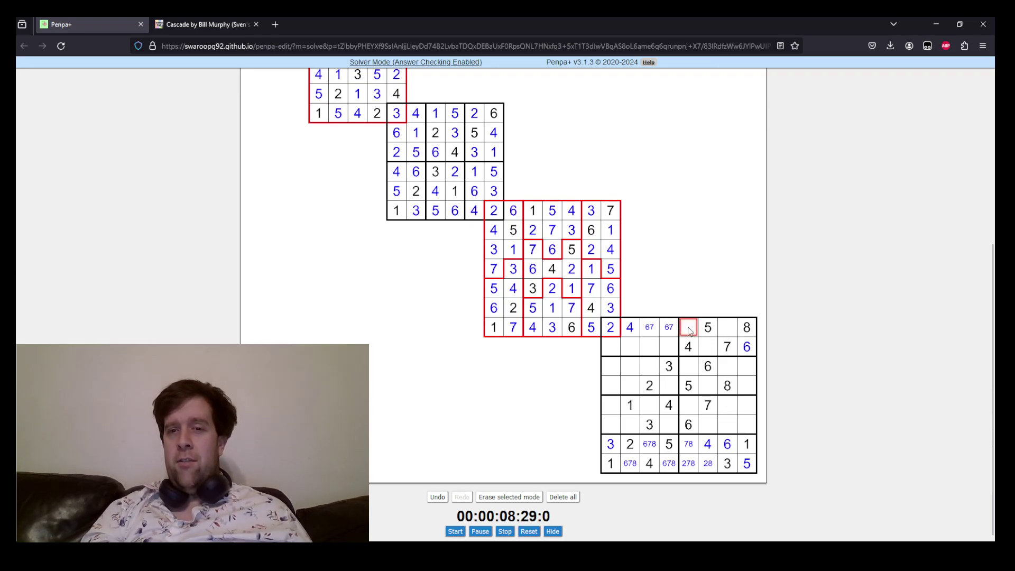
key(Right)
key(Right)
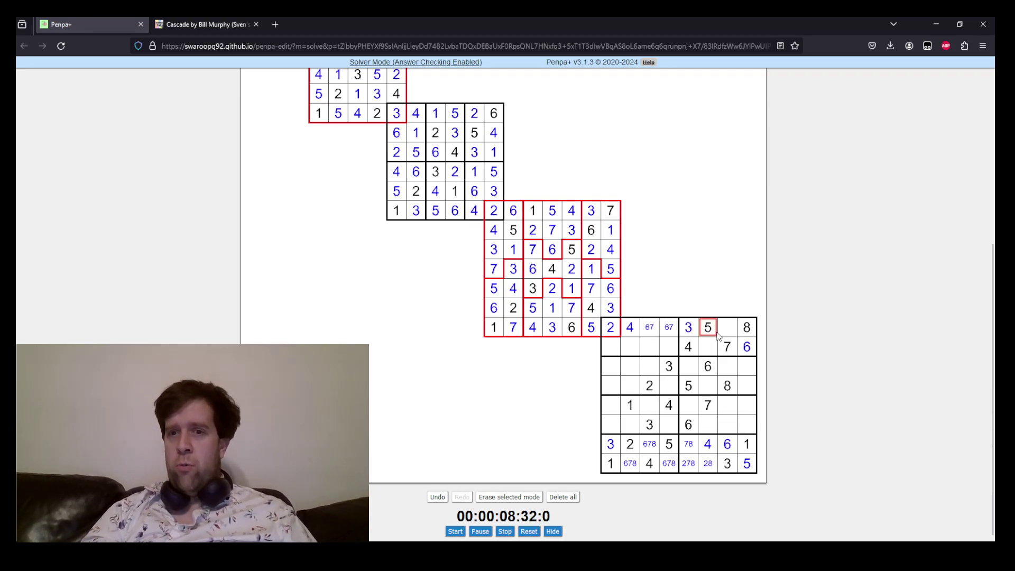
text(1)
key(Down)
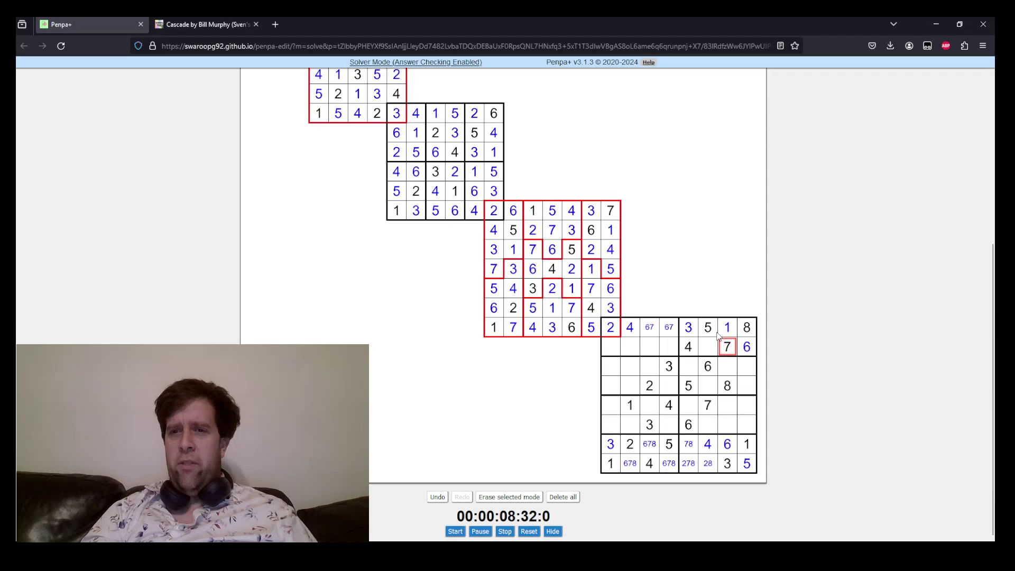
click(726, 463)
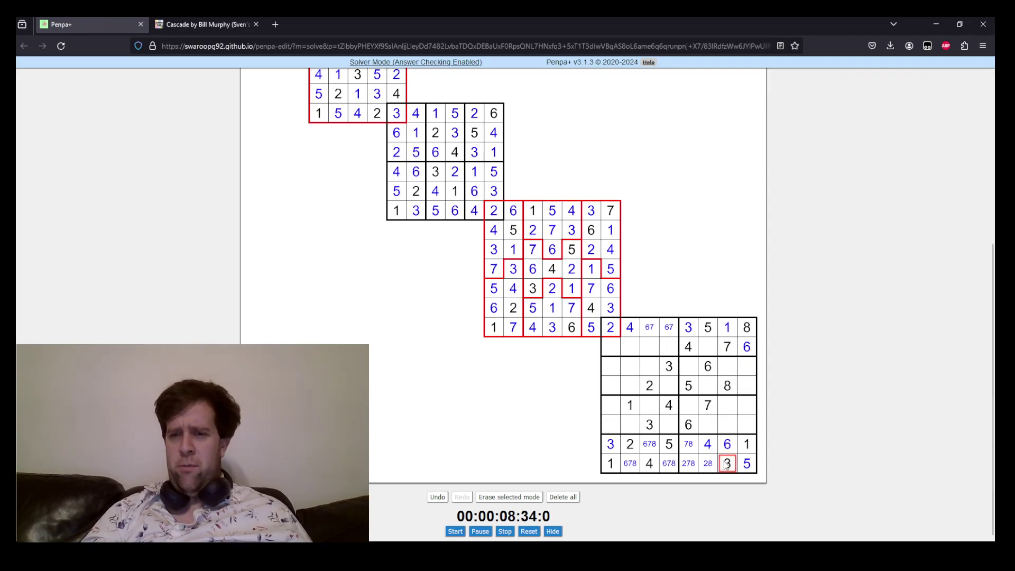
click(711, 351)
text(2)
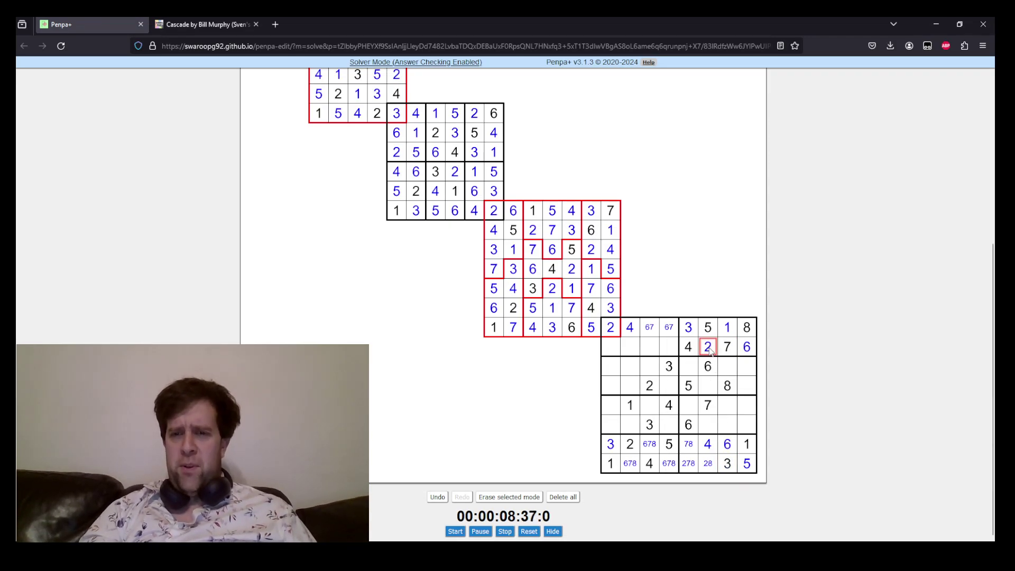
key(Down)
key(Down)
key(Down)
key(Down)
key(Down)
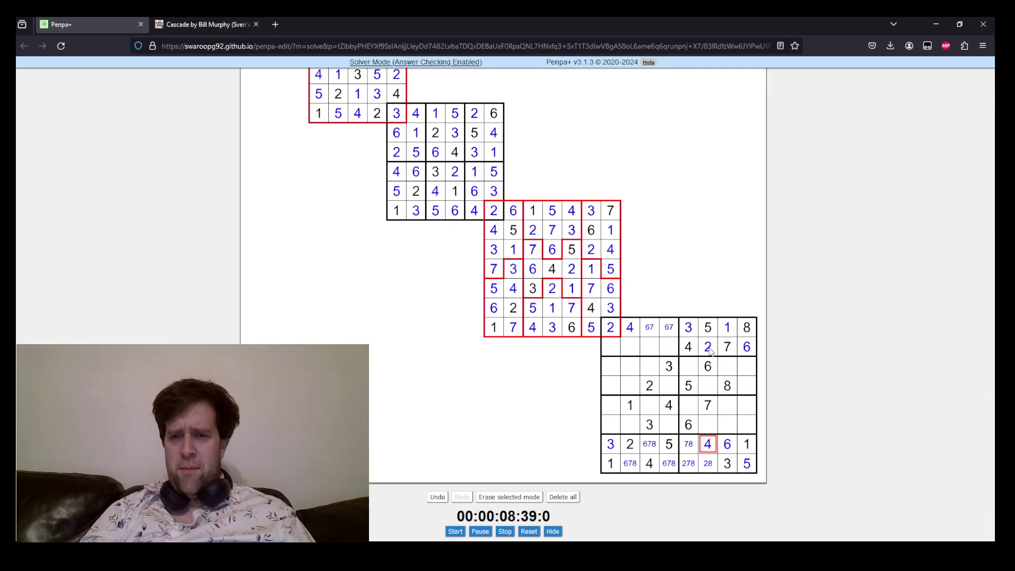
Adjust the candidate marks in the nearby 78, 28 and 678 cells.
key(Down)
text(8)
key(Left)
key(Up)
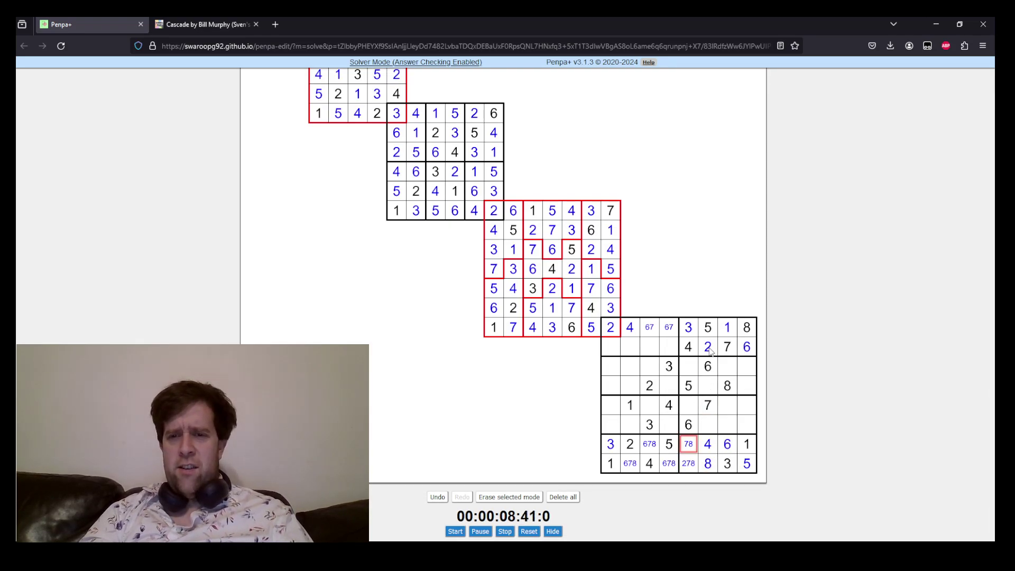
text(7)
key(Down)
text(2)
key(Left)
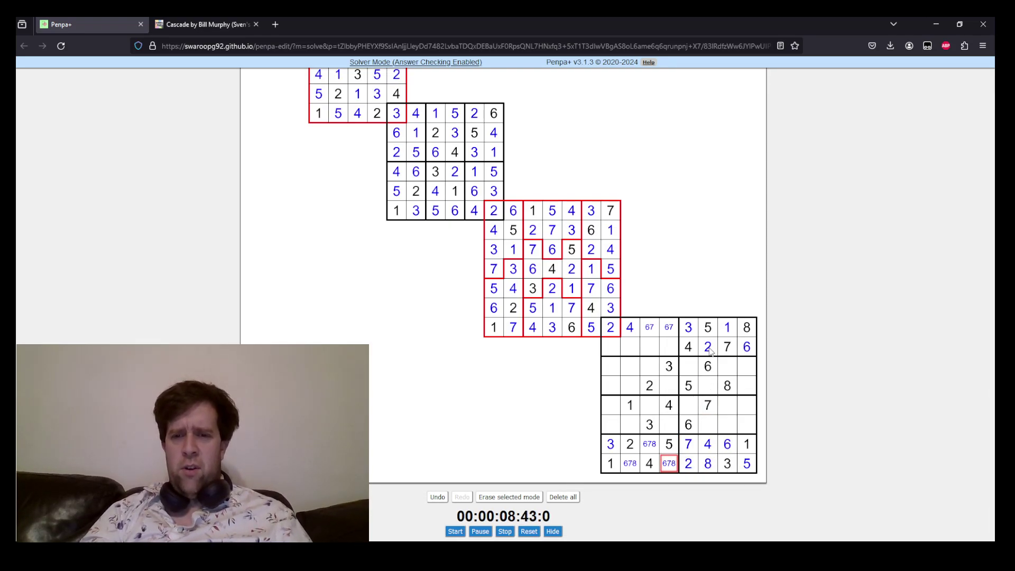
key(Left)
key(Up)
text(8)
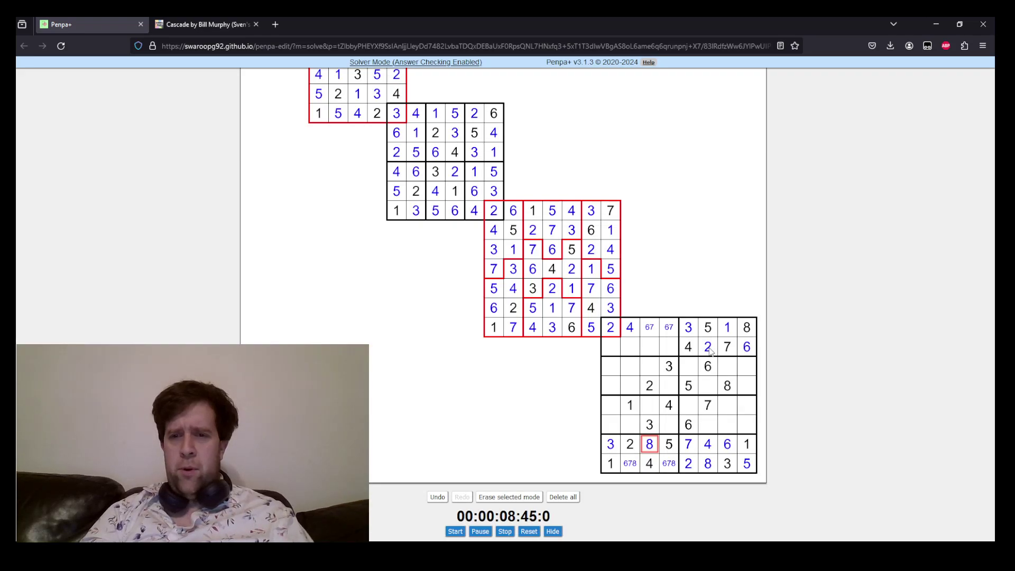
Select both bottom-row 678 cells and remove 8, leaving 67.
key(Down)
key(Right)
key(shift+Left)
key(shift+Left)
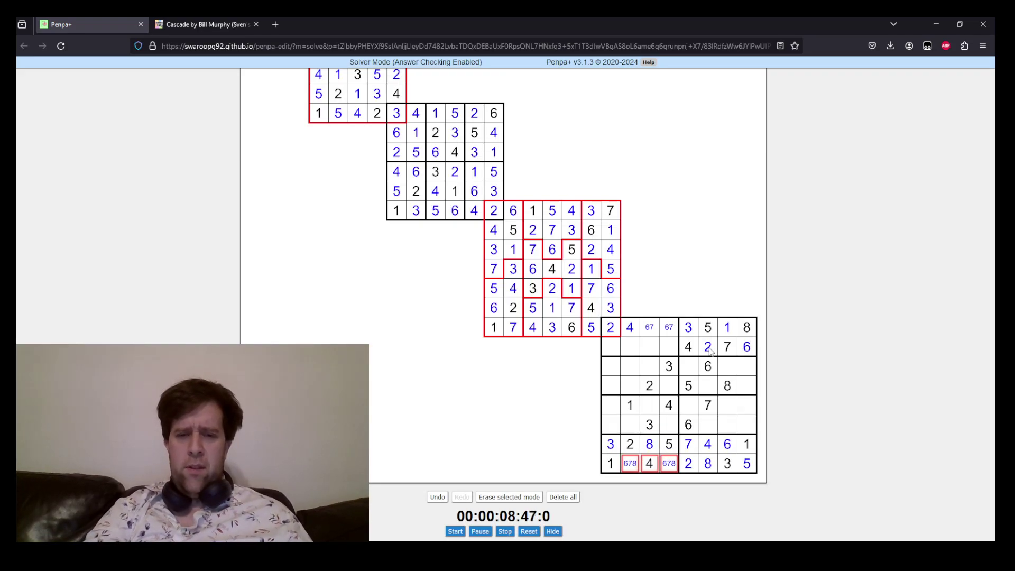
key(8)
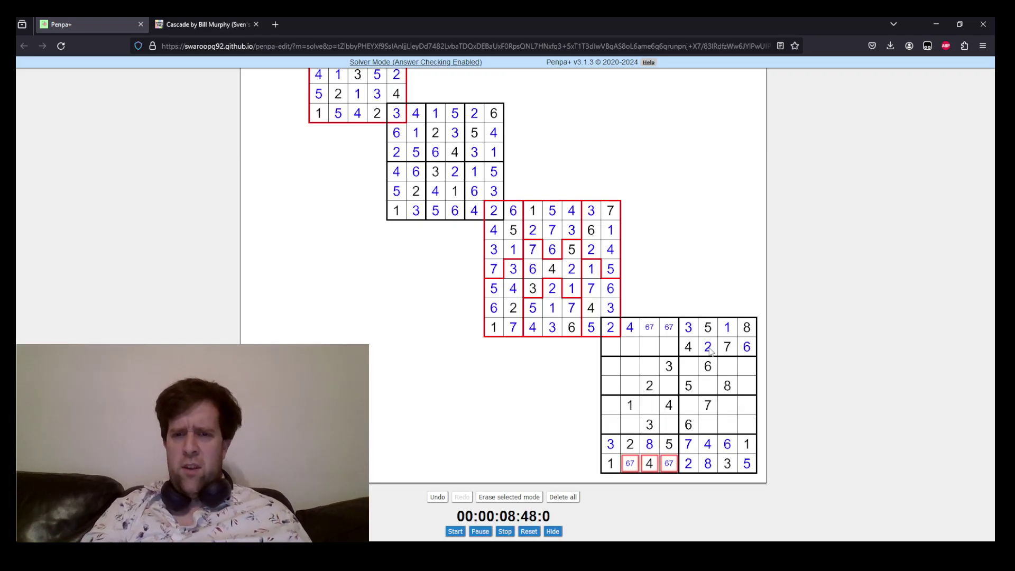
Place digits 1, 8 and 3 in the 8x8 grid's right half.
click(706, 387)
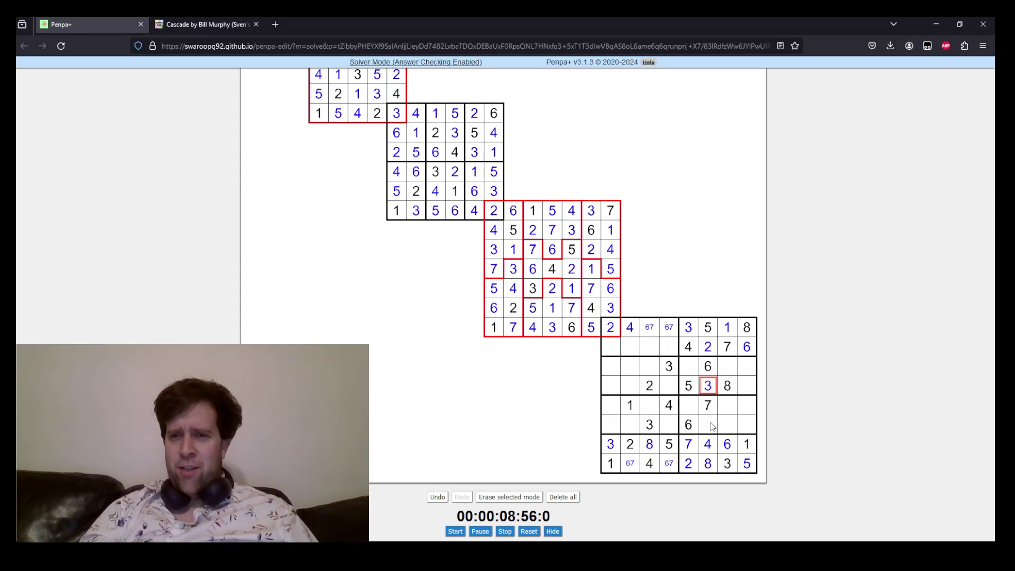
key(Down)
key(Down)
text(1)
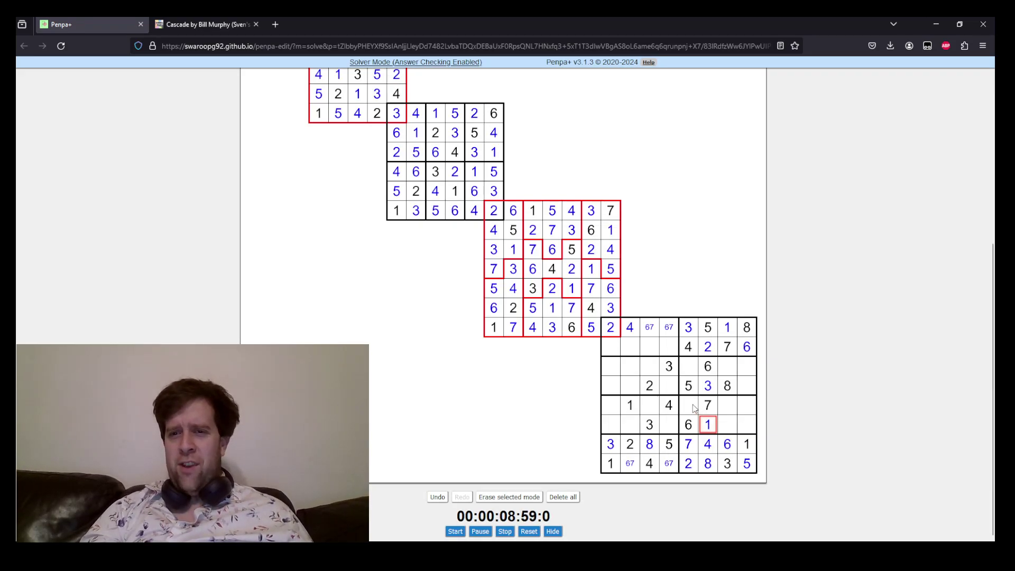
click(694, 406)
text(8)
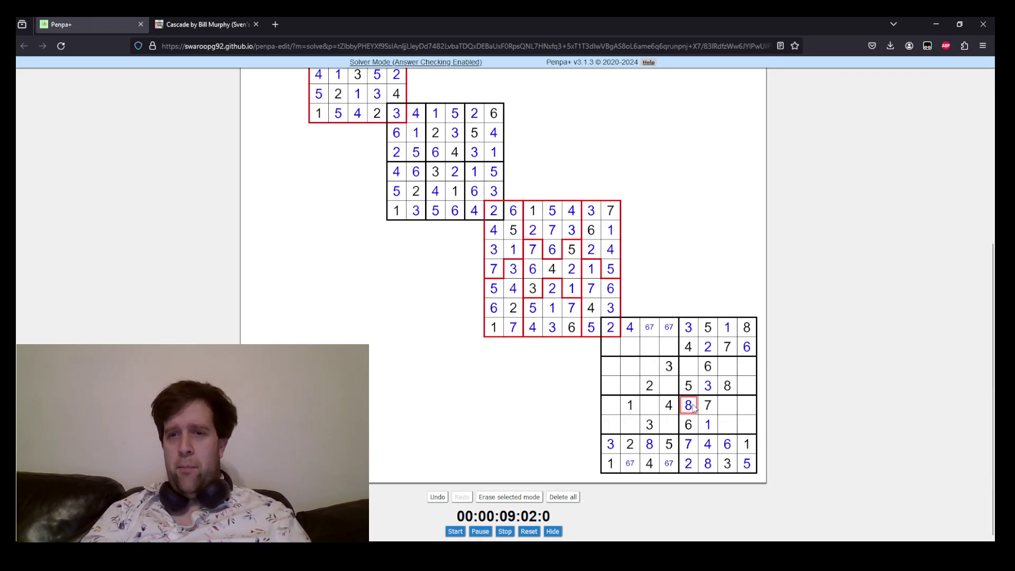
key(Up)
key(Up)
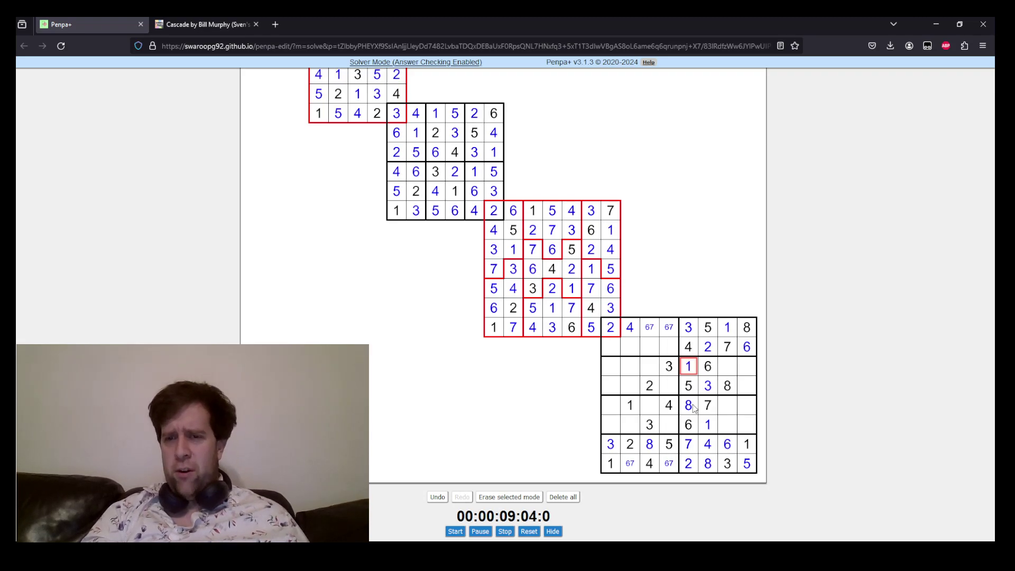
click(744, 411)
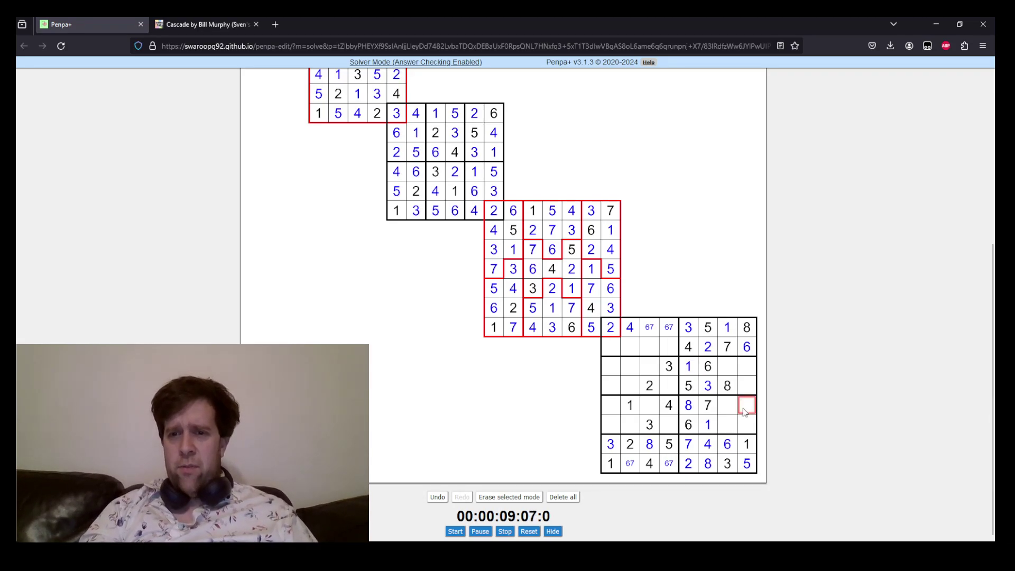
text(3)
Pencil 245 into the three cells in the column beside the 7.
key(Left)
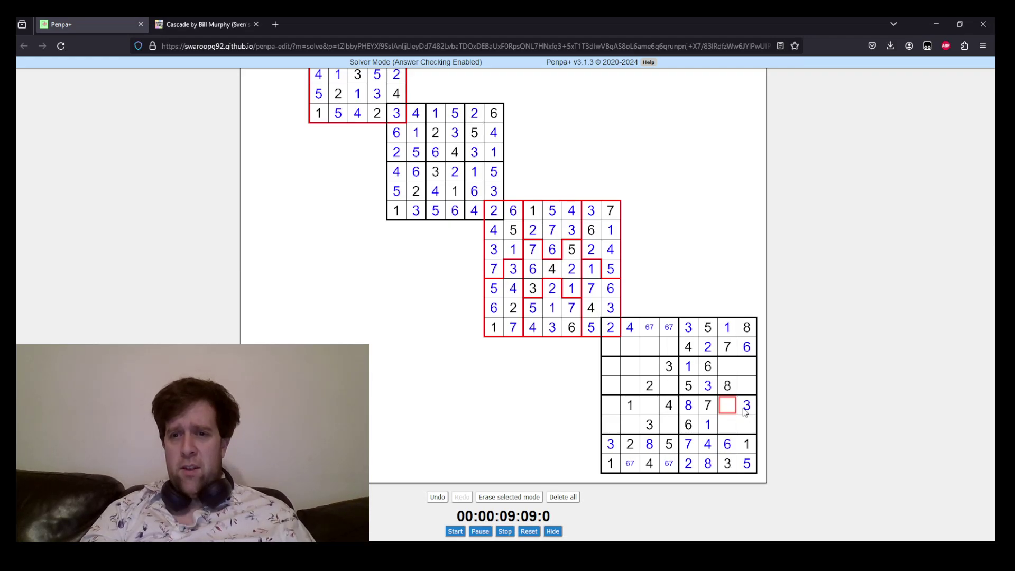
key(shift+Down)
key(shift+Right)
text(2)
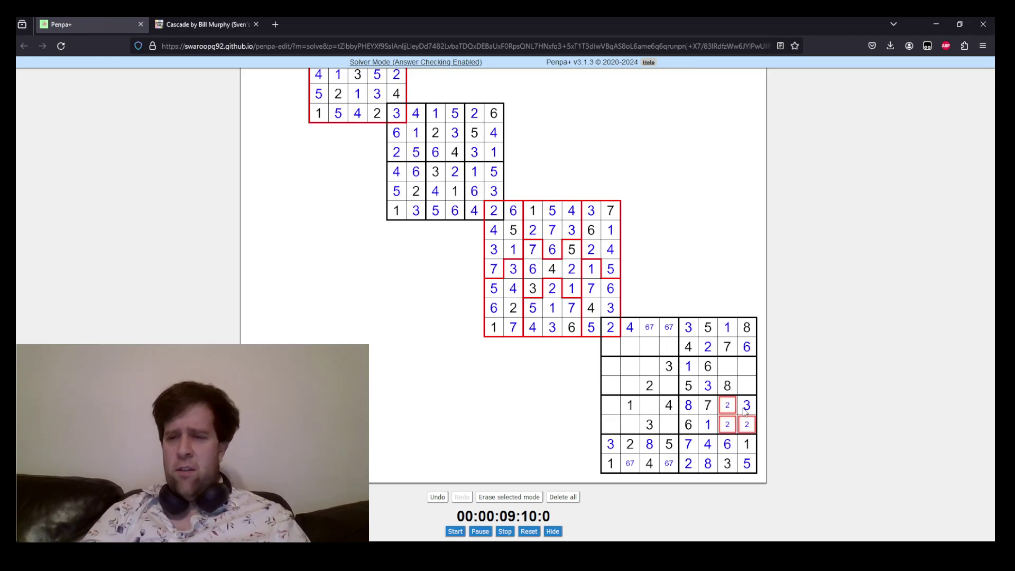
text(45)
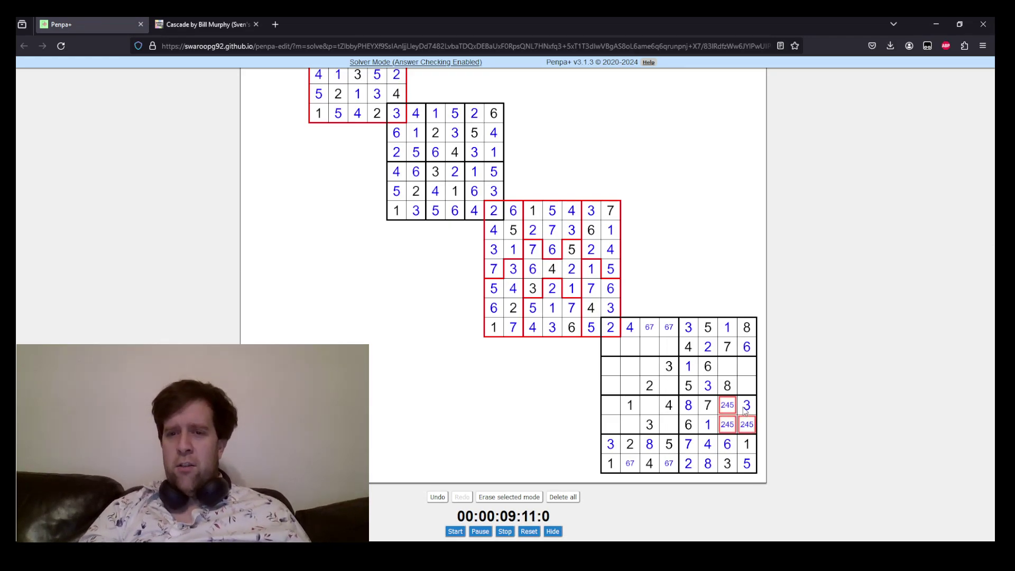
Pencil 247 into the three cells around the right of the 6.
click(729, 370)
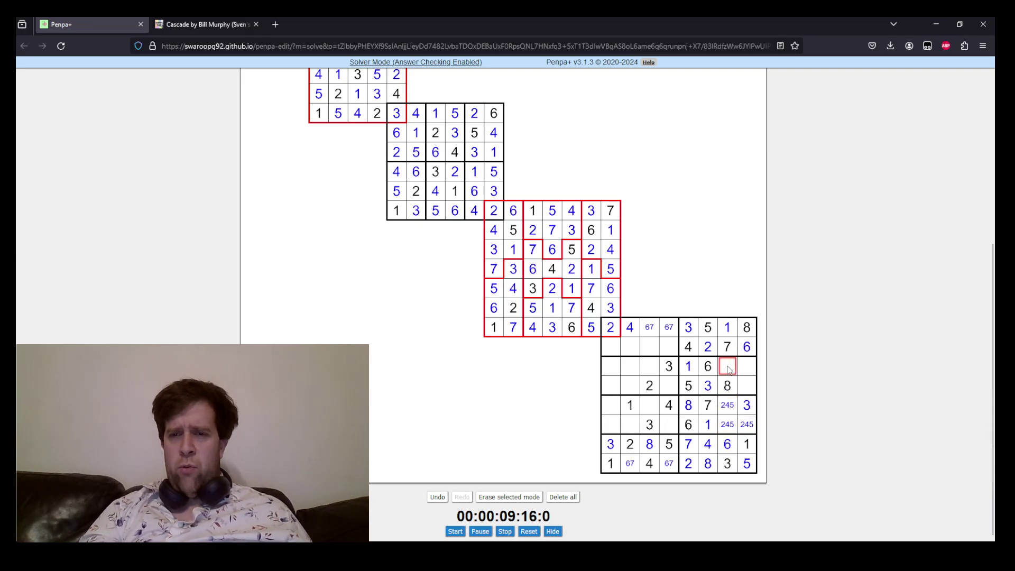
key(shift+Right)
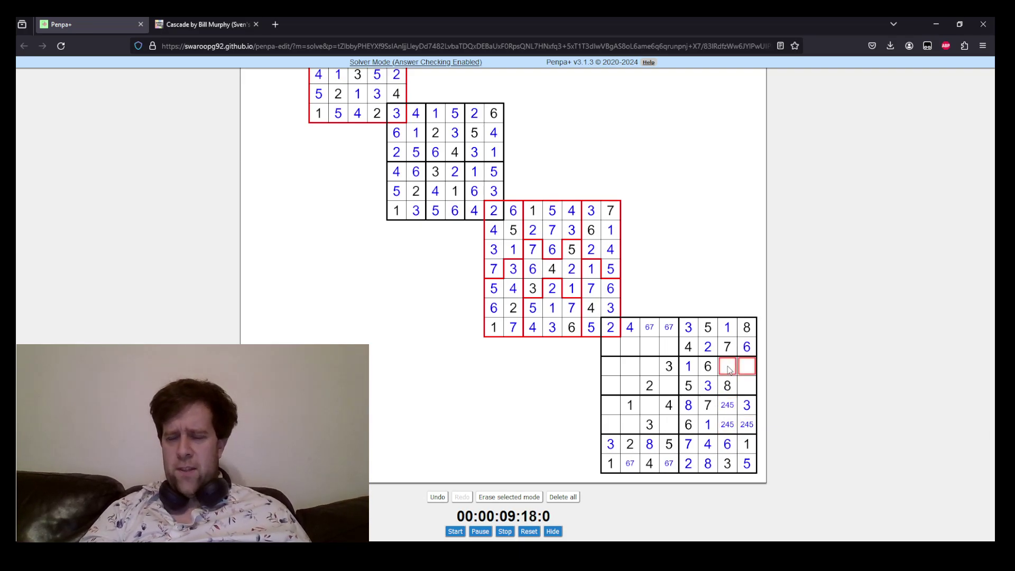
key(shift+Down)
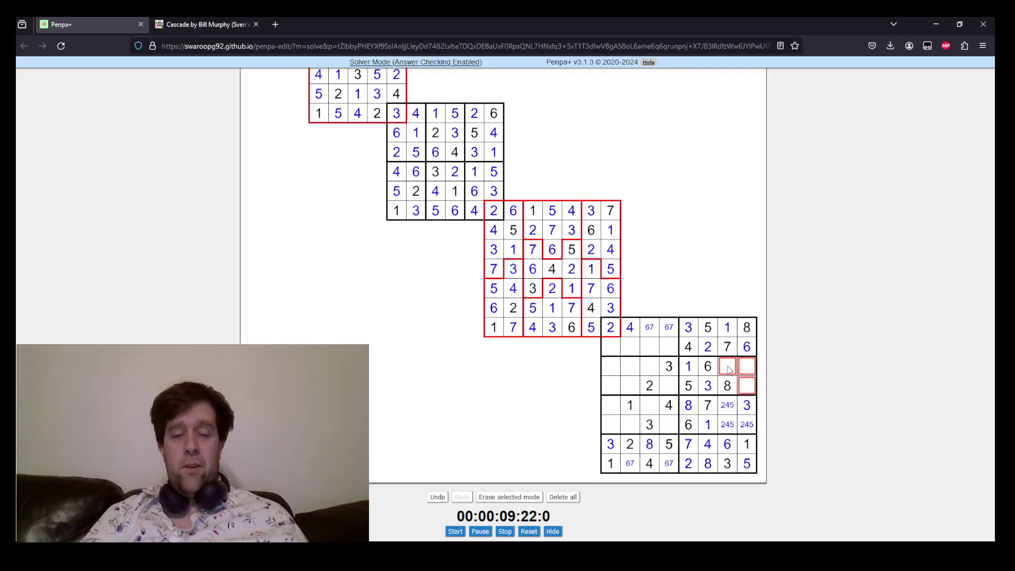
key(4)
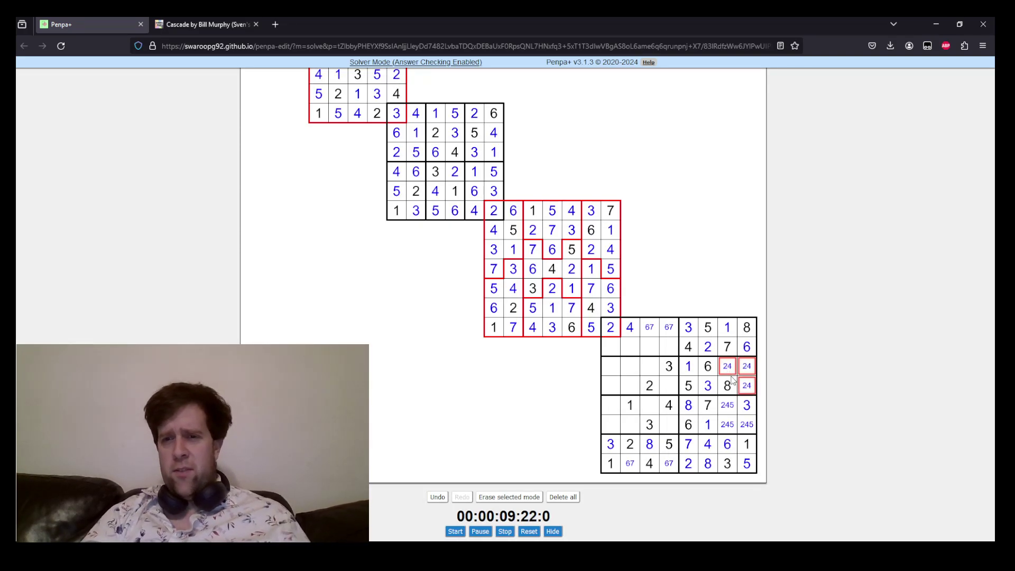
key(7)
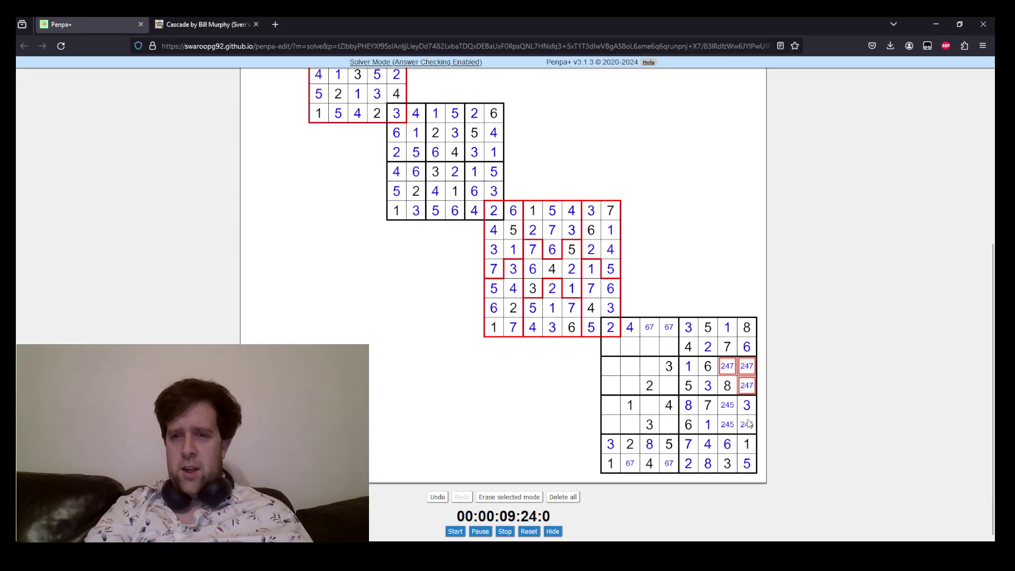
Prune those candidates down to 25, 47 and 24.
click(747, 424)
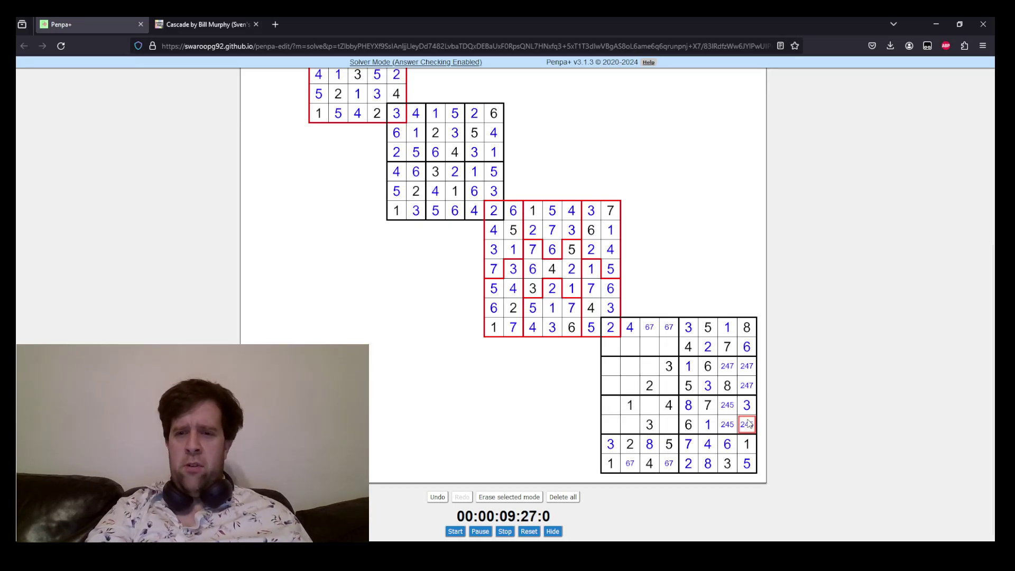
key(Left)
key(Up)
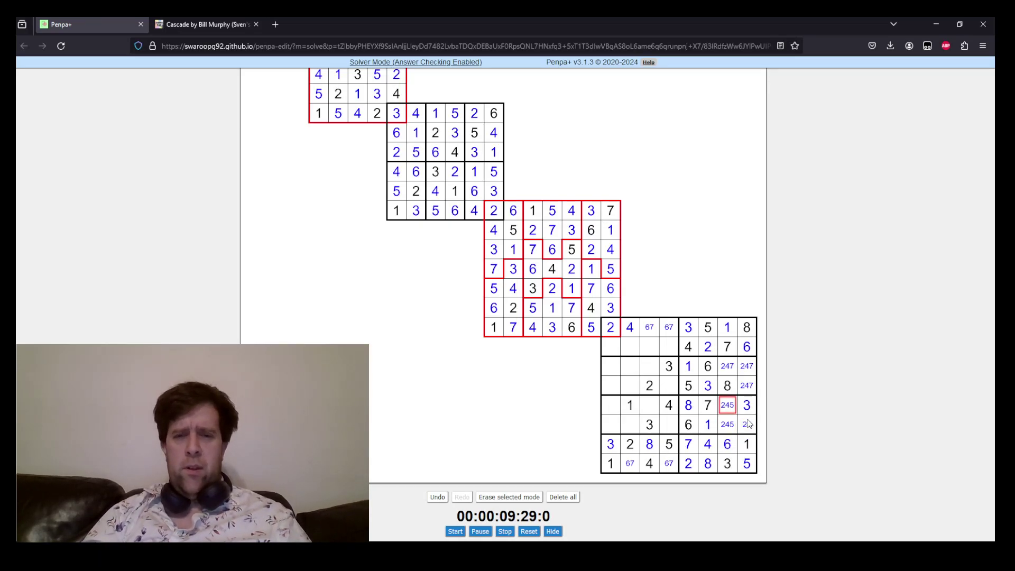
key(4)
key(Up)
key(Right)
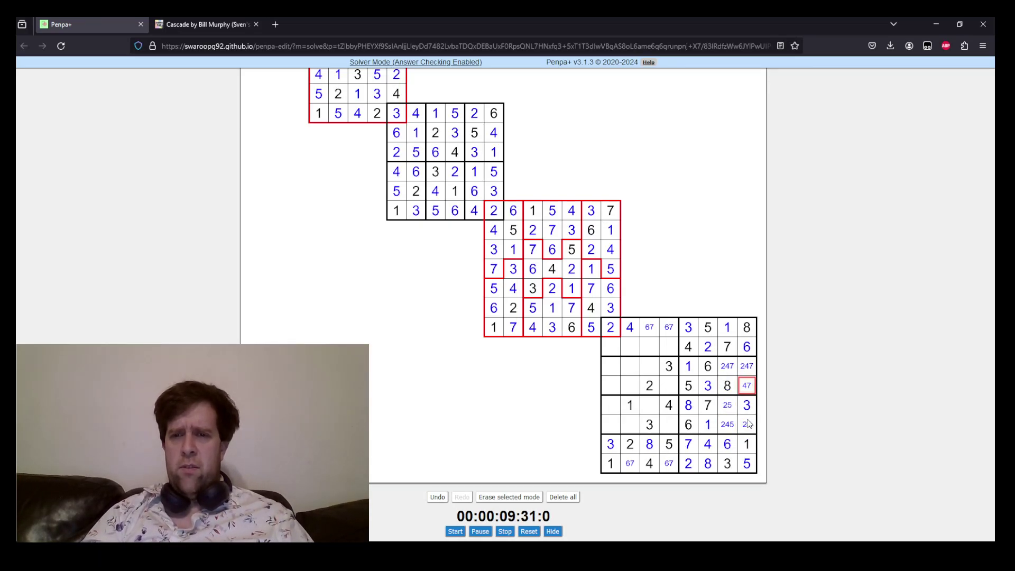
key(Up)
key(Left)
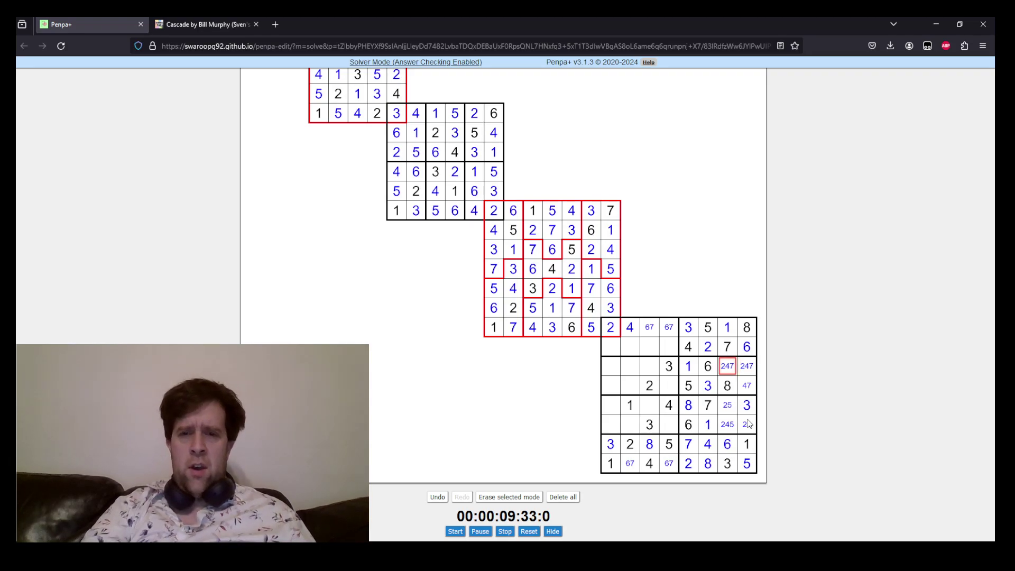
key(7)
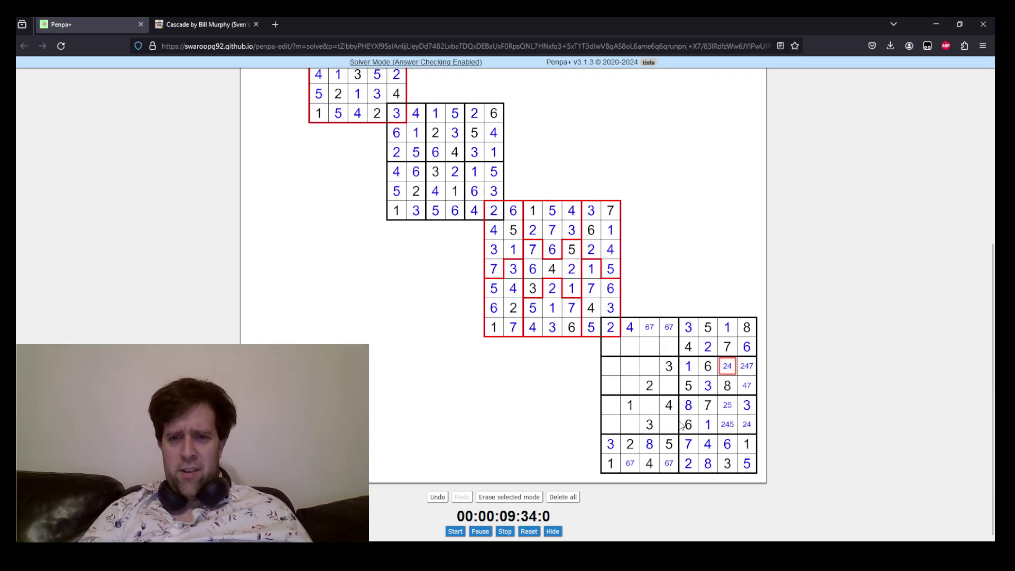
Enter 1 in two empty cells in the left part of the 8x8 grid.
click(632, 347)
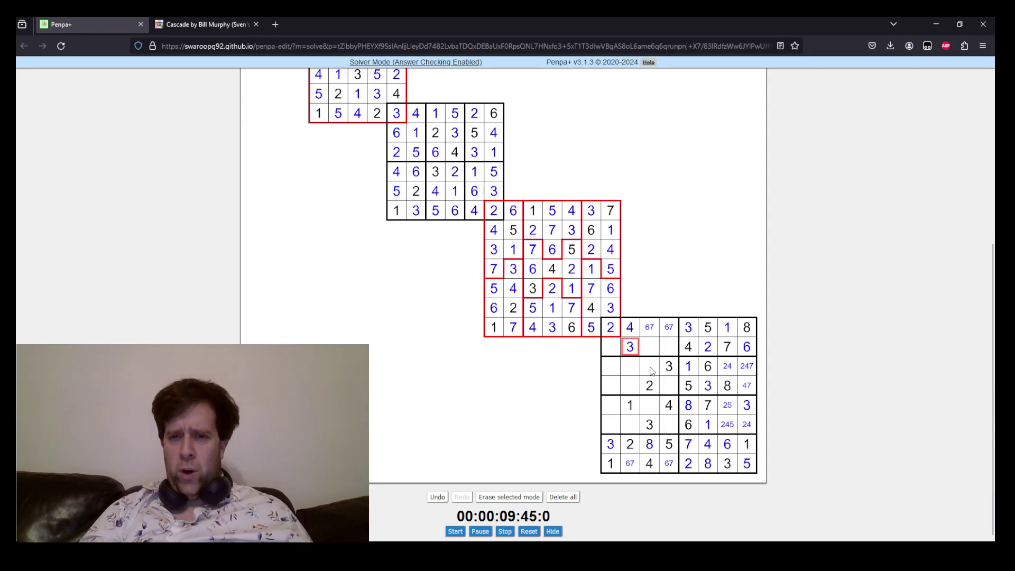
click(671, 388)
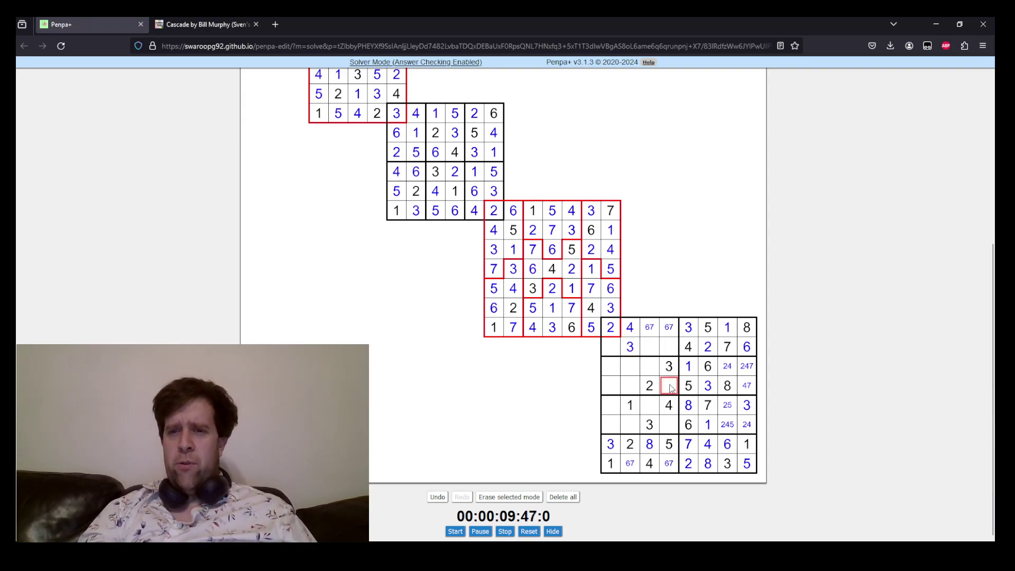
key(1)
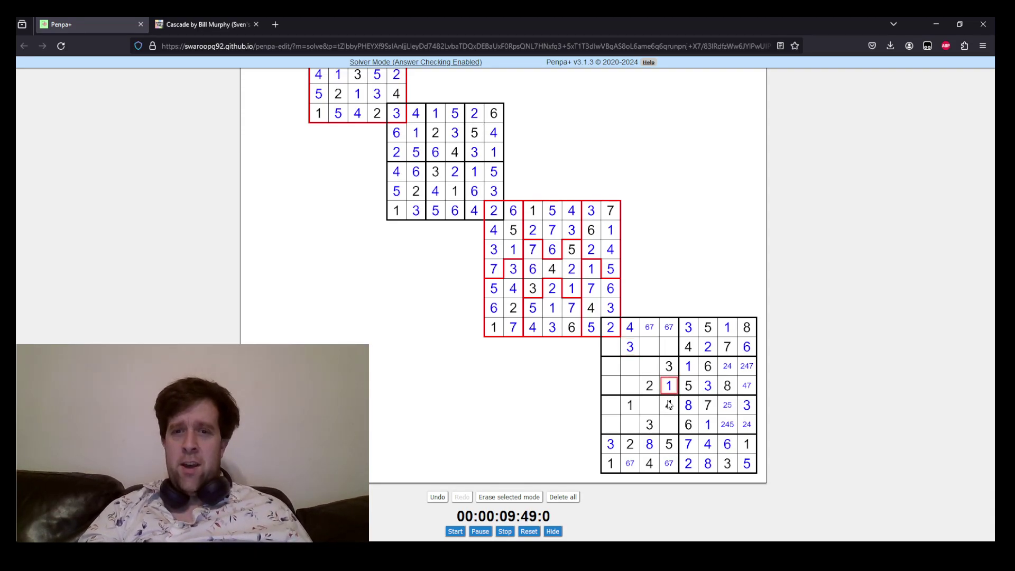
click(656, 350)
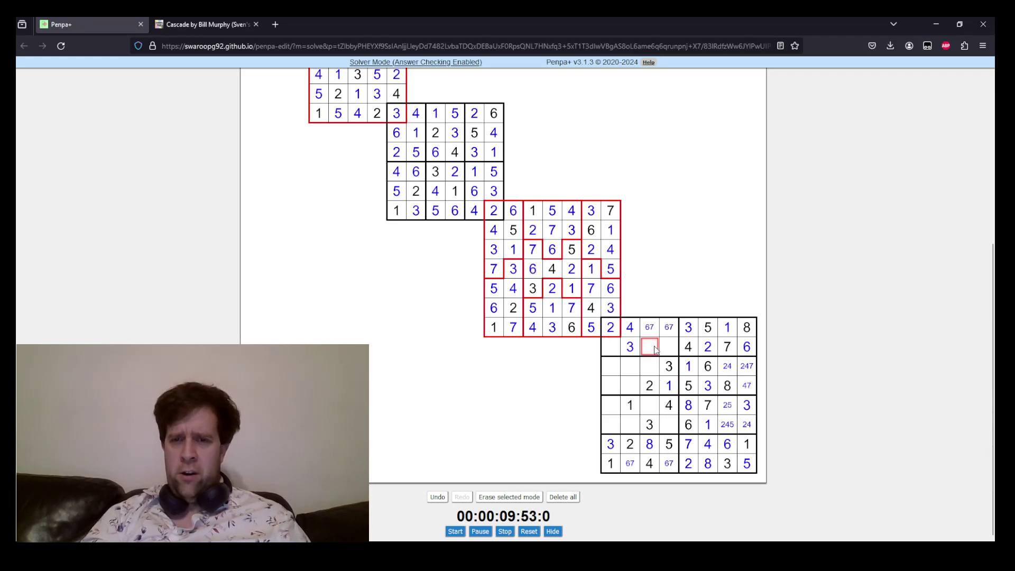
key(1)
key(Left)
key(Left)
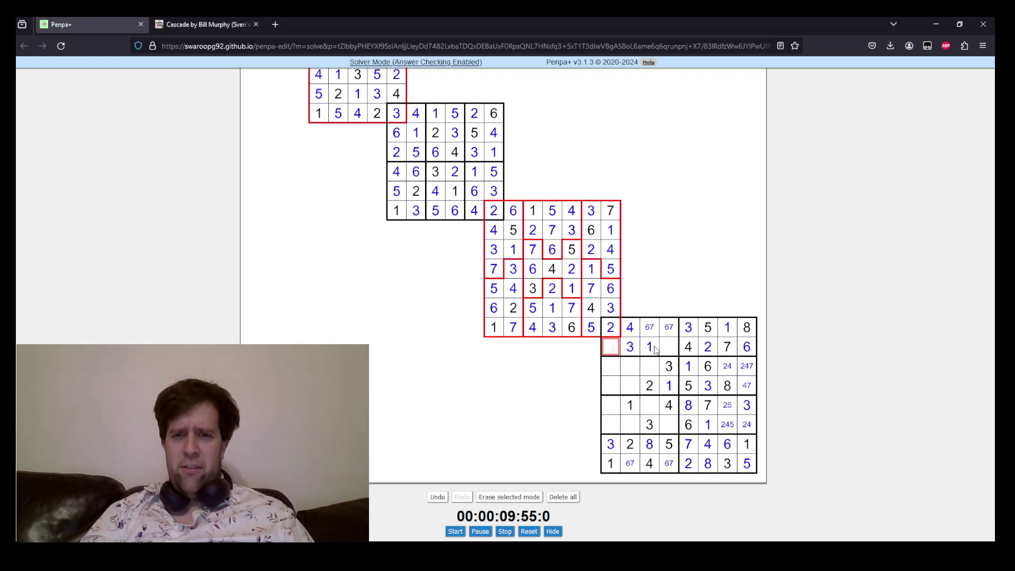
key(Right)
key(Right)
key(Right)
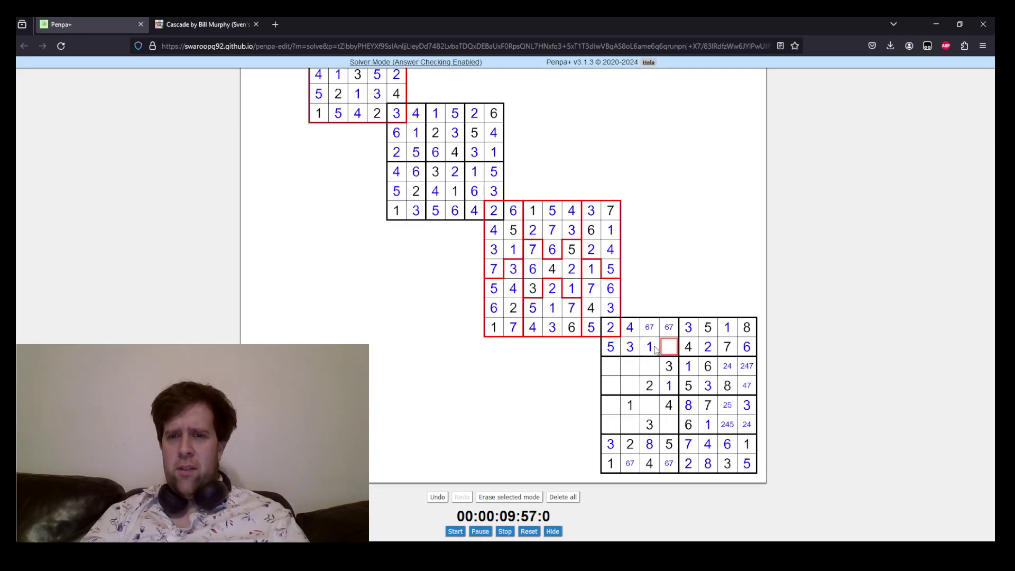
Place 2 above the 5, then resolve the 24 cell to 4 and the 245 cell to 5.
click(675, 440)
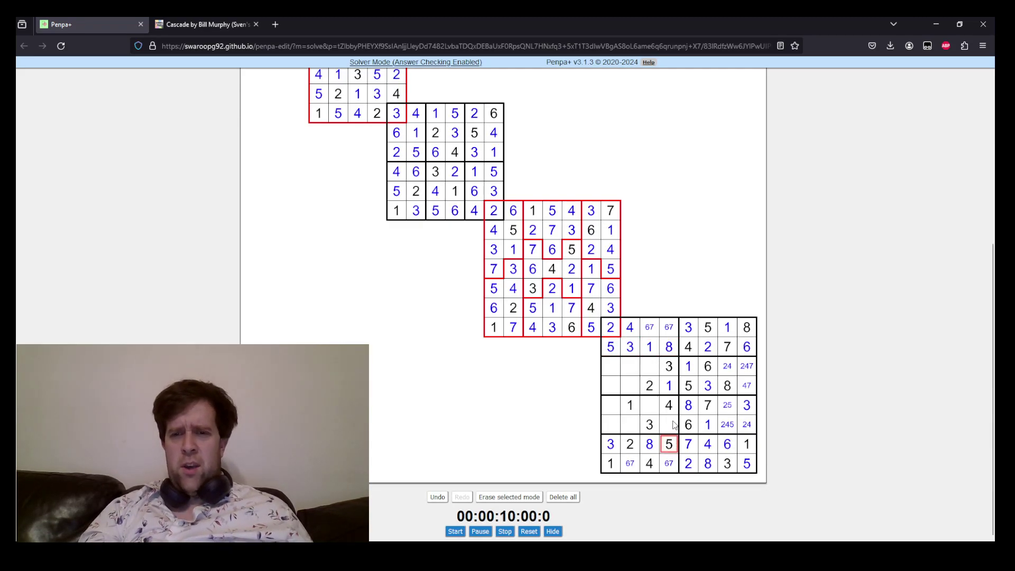
click(675, 424)
text(2)
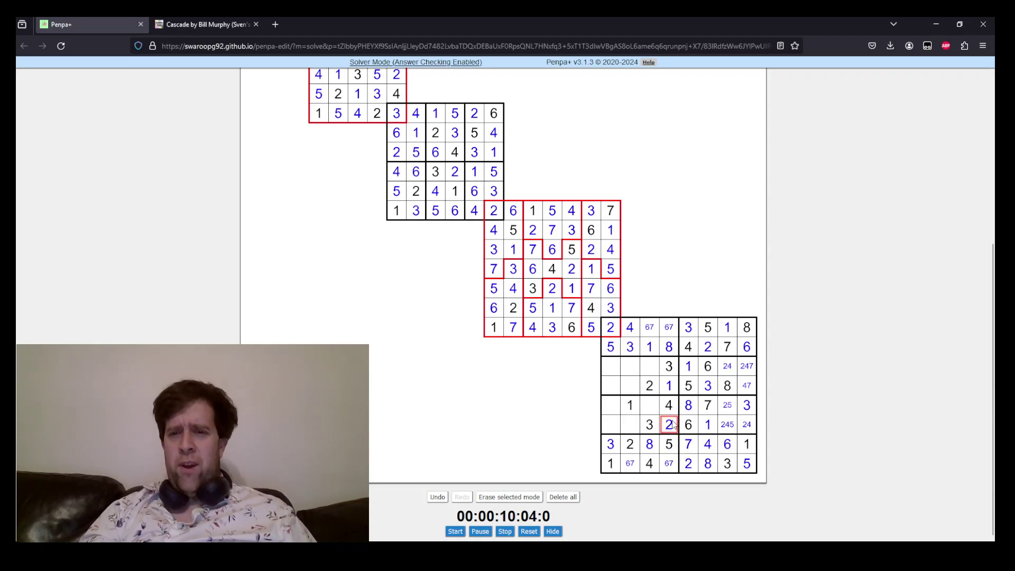
key(Right)
key(Right)
key(Right)
key(Right)
key(Up)
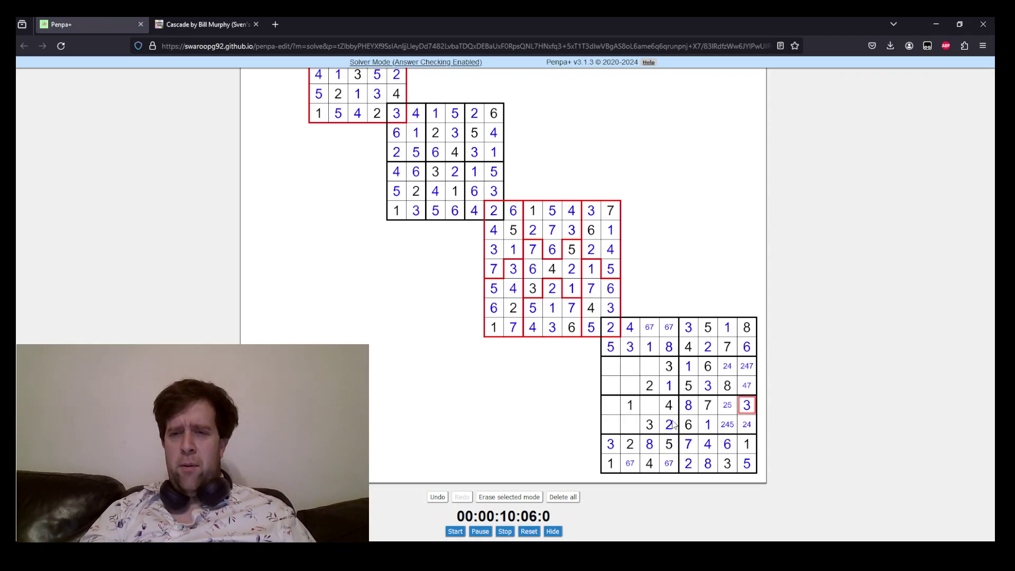
key(Left)
key(Down)
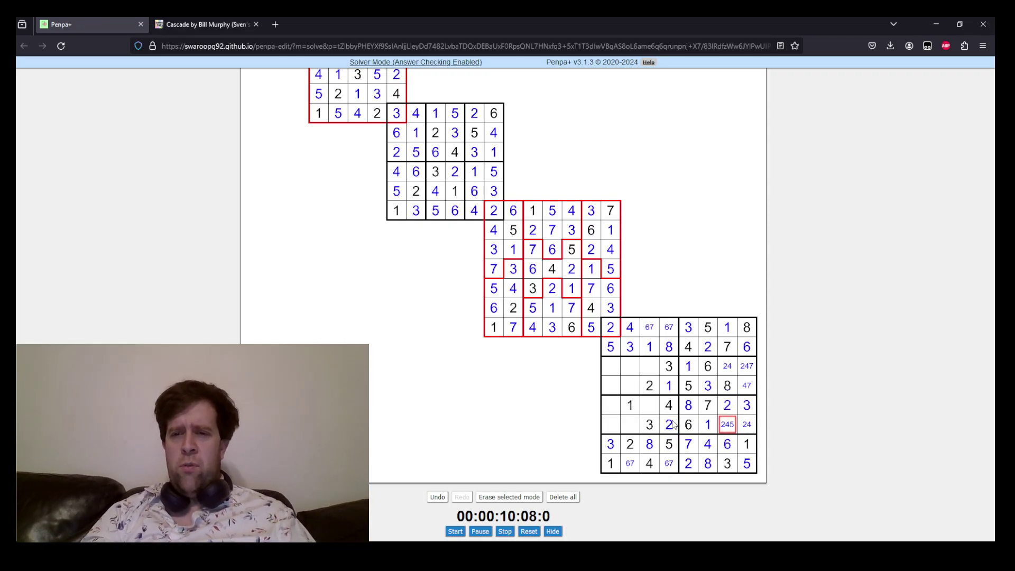
key(Right)
text(4)
key(Left)
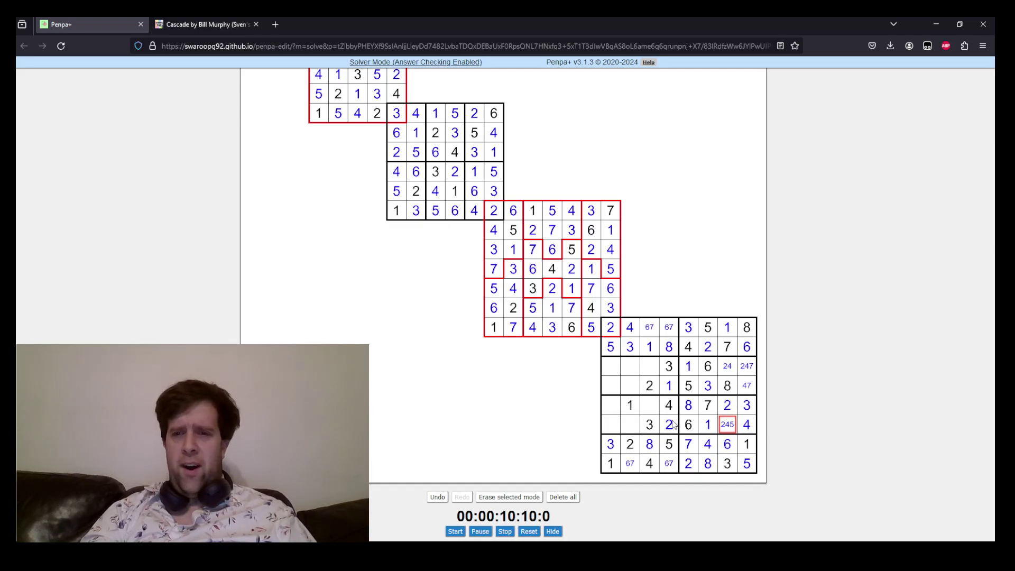
text(5)
key(Up)
key(Up)
key(Up)
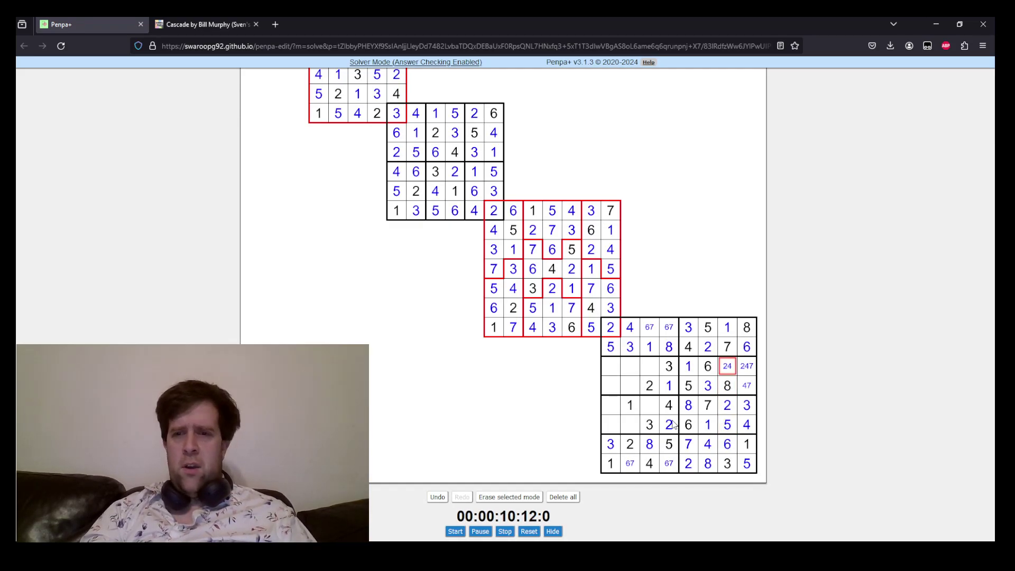
Resolve the 247 cell to 2, then enter 4 and 6 in row four's empty cells.
key(Right)
key(Down)
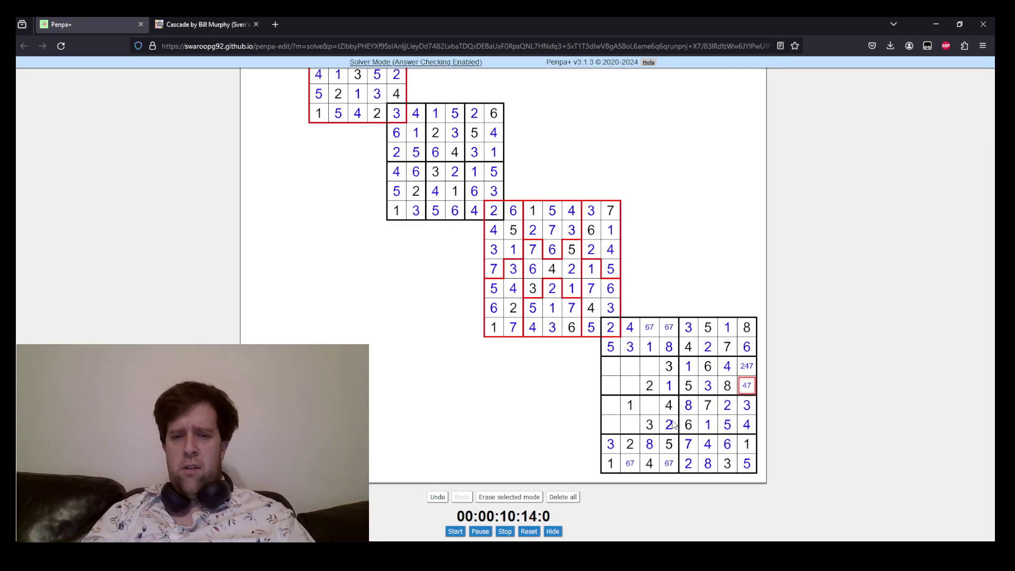
key(Up)
text(2)
key(Left)
key(Left)
key(Left)
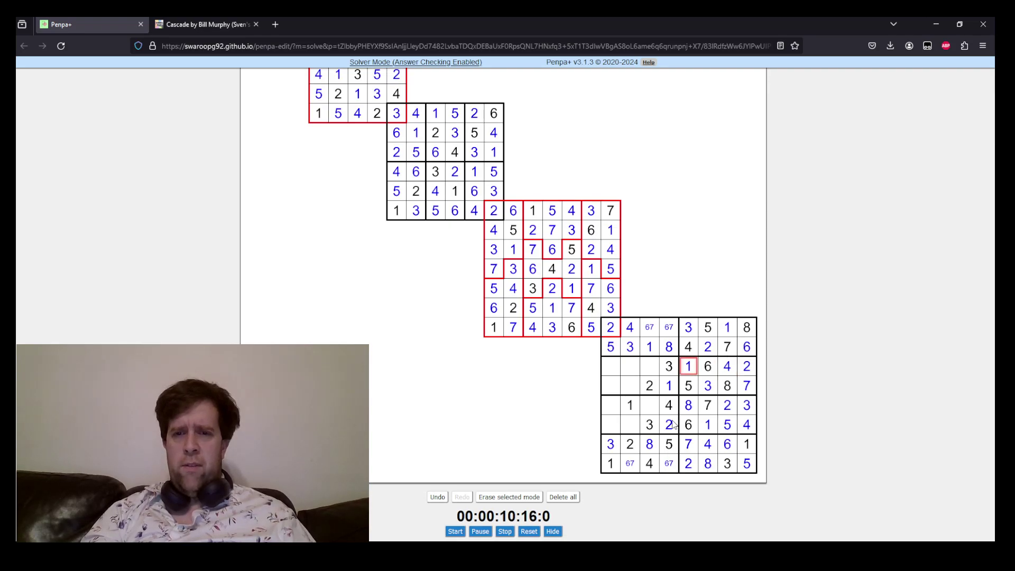
key(Left)
key(Left)
key(Down)
key(Down)
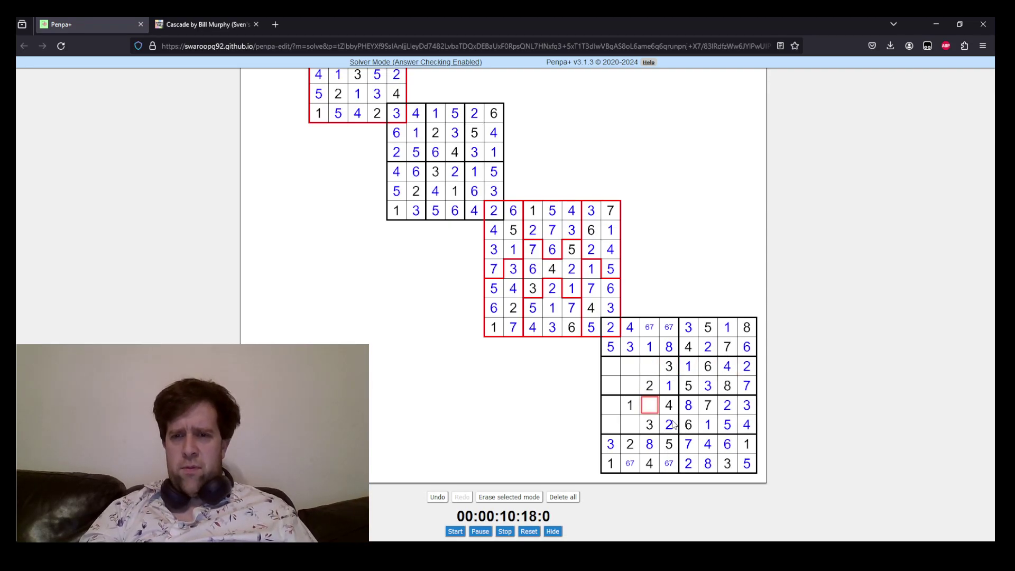
key(Up)
key(Left)
key(Left)
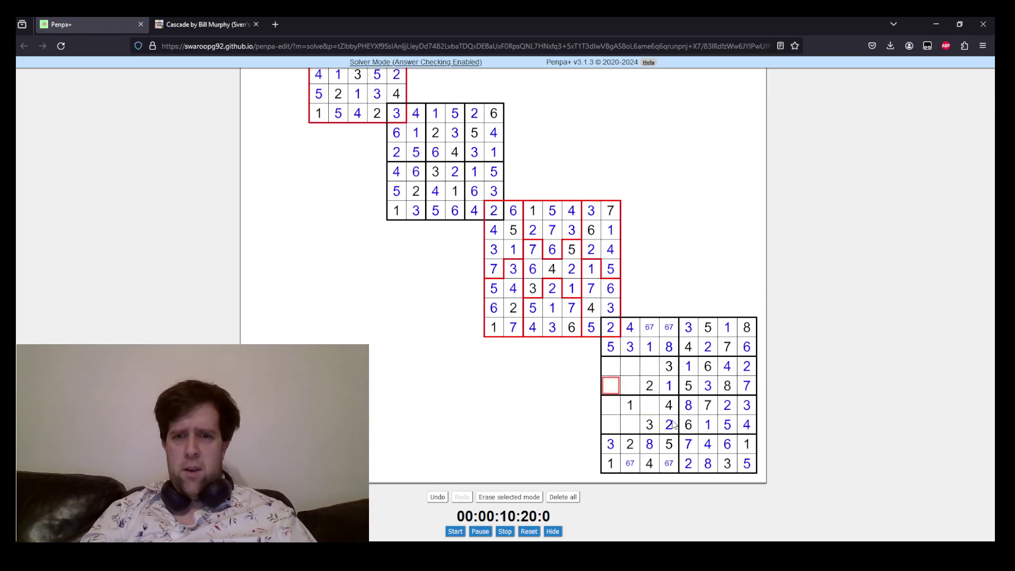
text(4)
key(Right)
text(6)
Place 6 left of the 1 and select two empty cells in the sixth row.
key(Down)
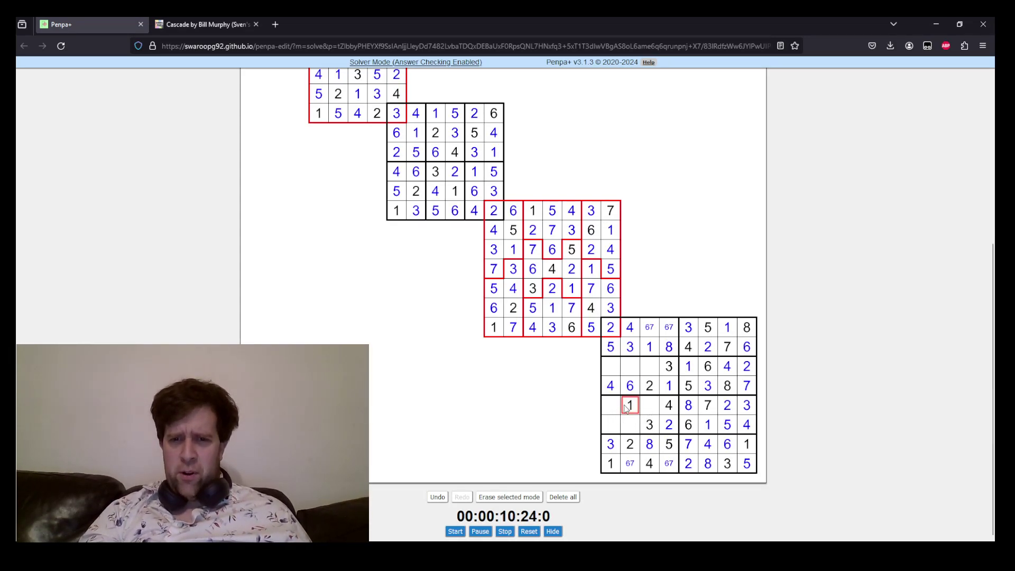
key(Right)
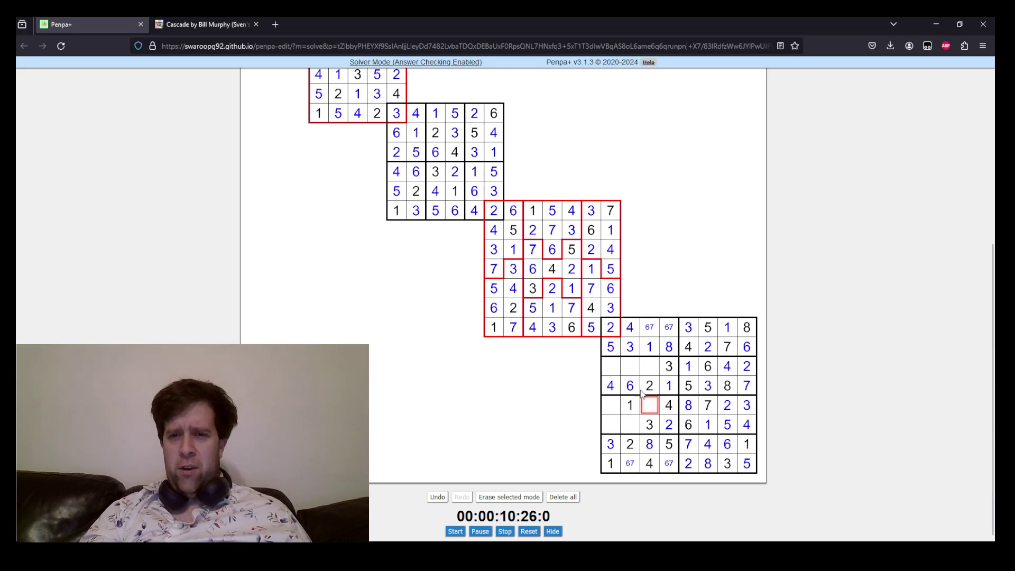
key(Up)
key(Up)
key(Up)
key(Left)
key(Left)
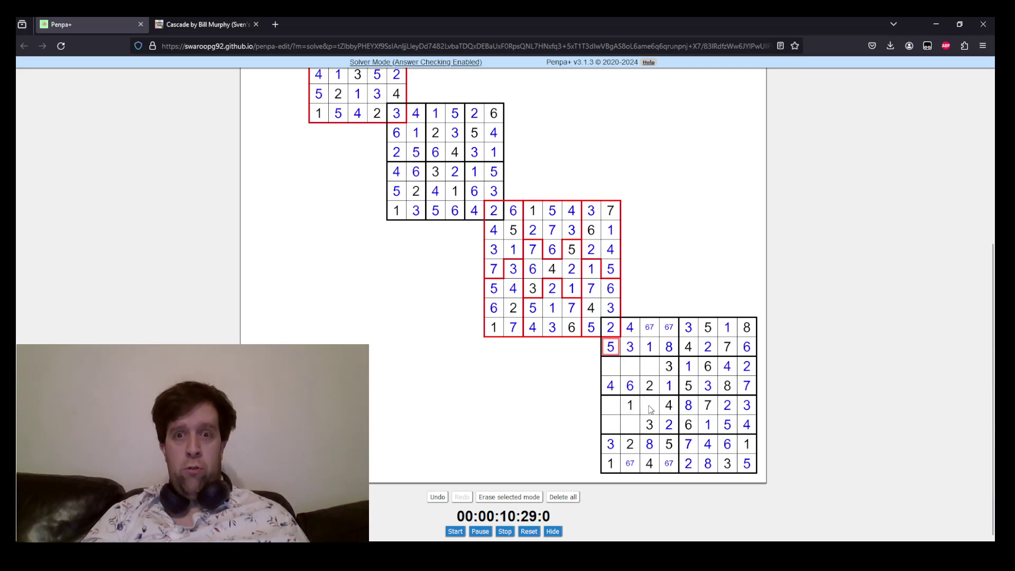
click(651, 409)
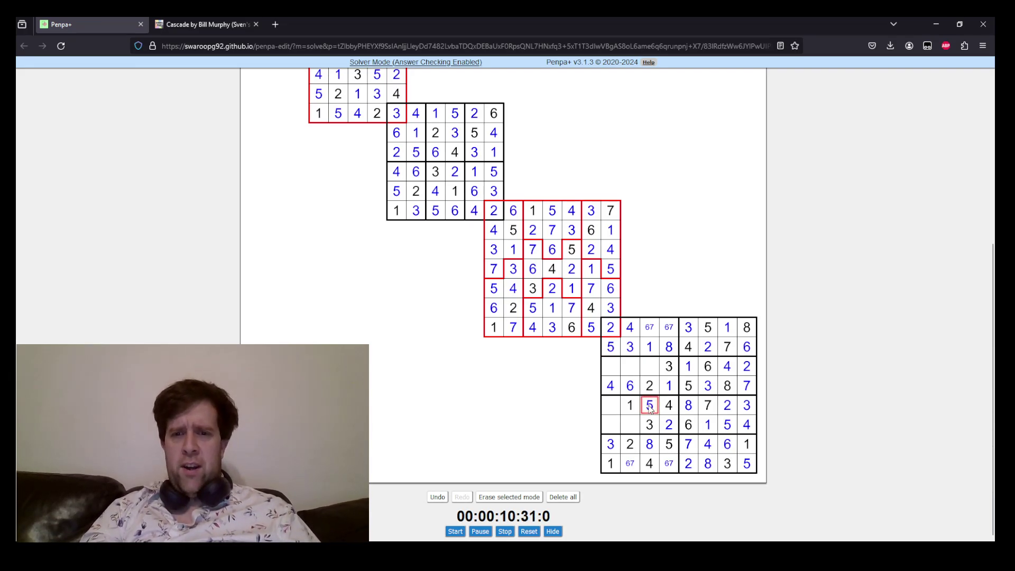
key(Left)
key(Left)
text(6)
key(Down)
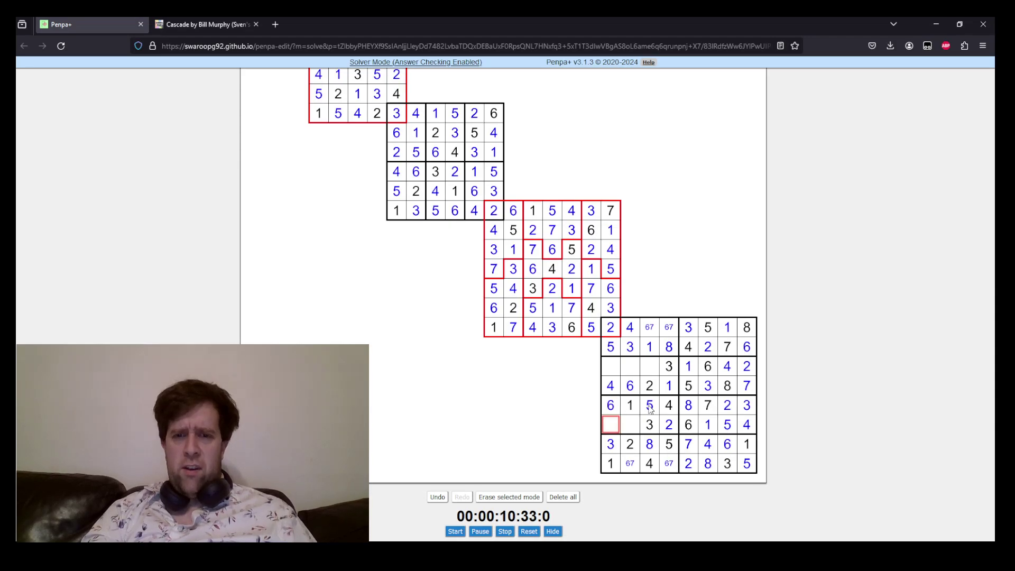
key(shift+Right)
Pencil 78 into the sixth-row pair, enter 7 in row three, and resolve the top-row 67 cells to 6 and 7.
text(78)
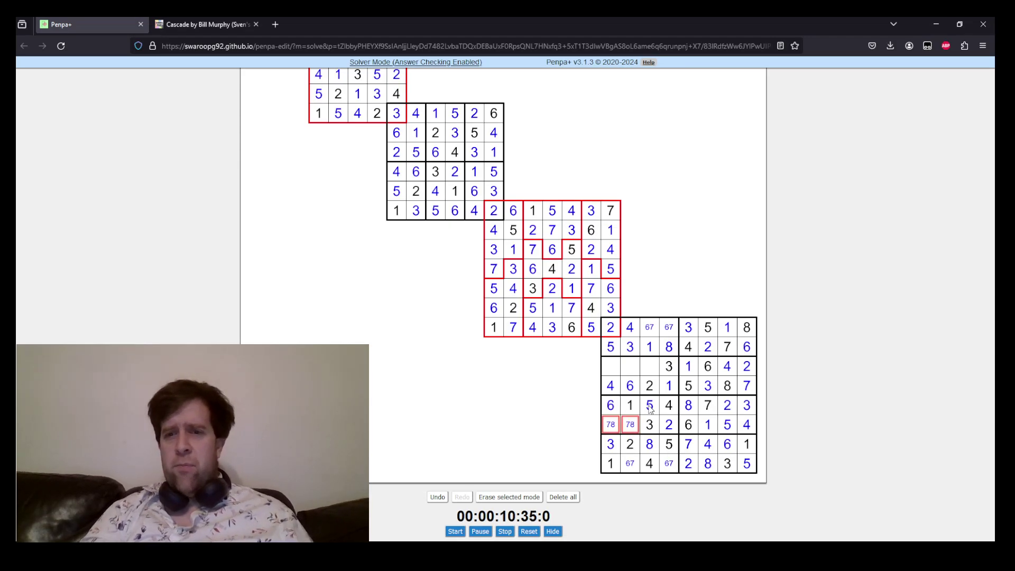
click(656, 368)
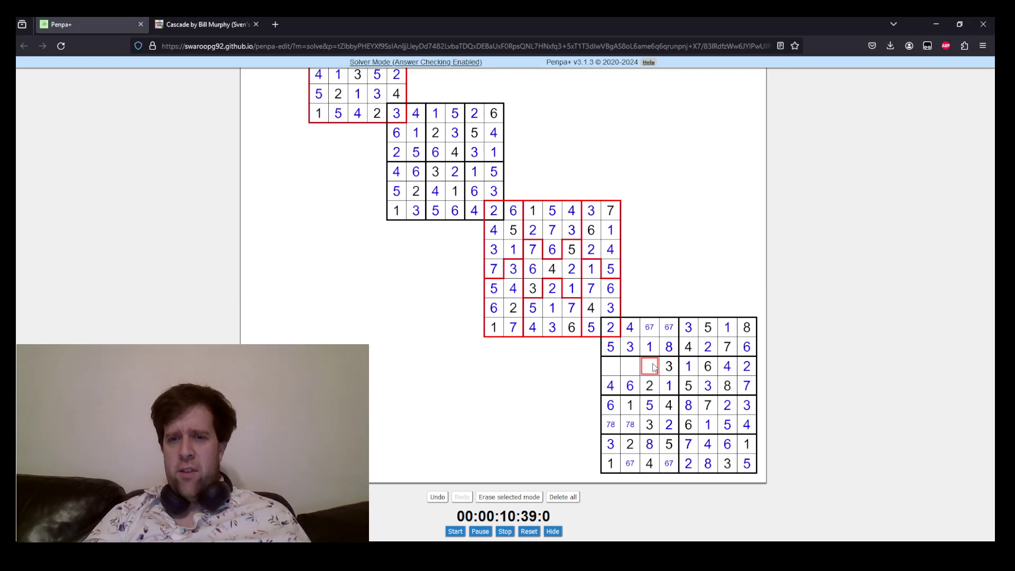
text(7)
key(Up)
key(Up)
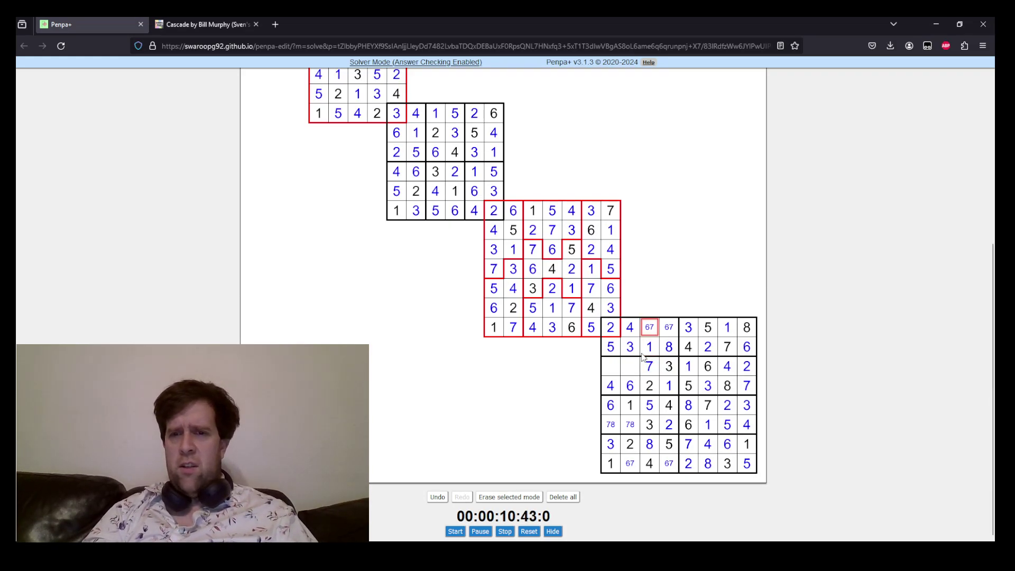
text(6)
key(Right)
text(7)
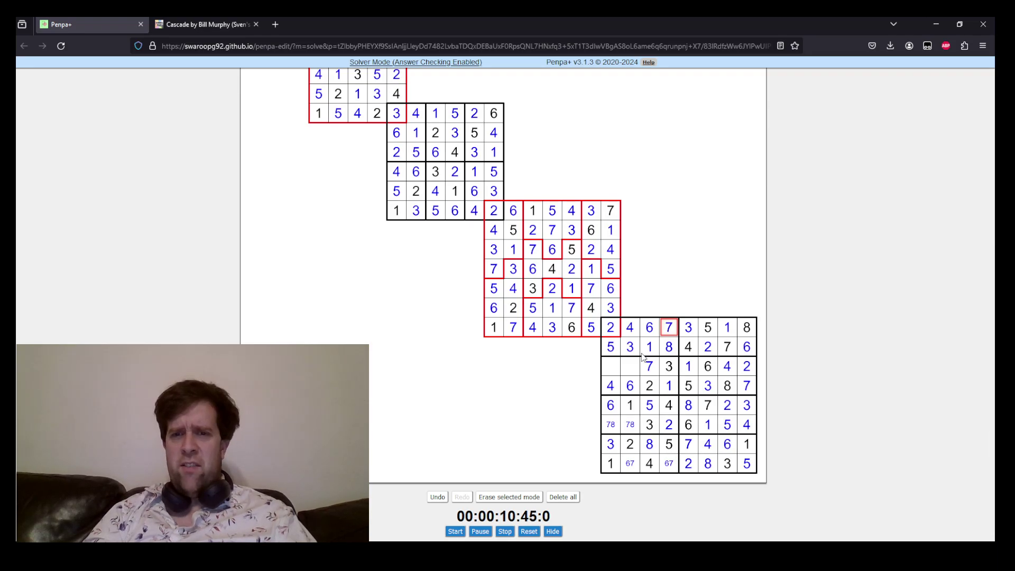
Go through the bottom-row 67 and 78 cells and enter 8 in row three's first cell.
key(Down)
key(Down)
key(Down)
key(Down)
key(Down)
key(Down)
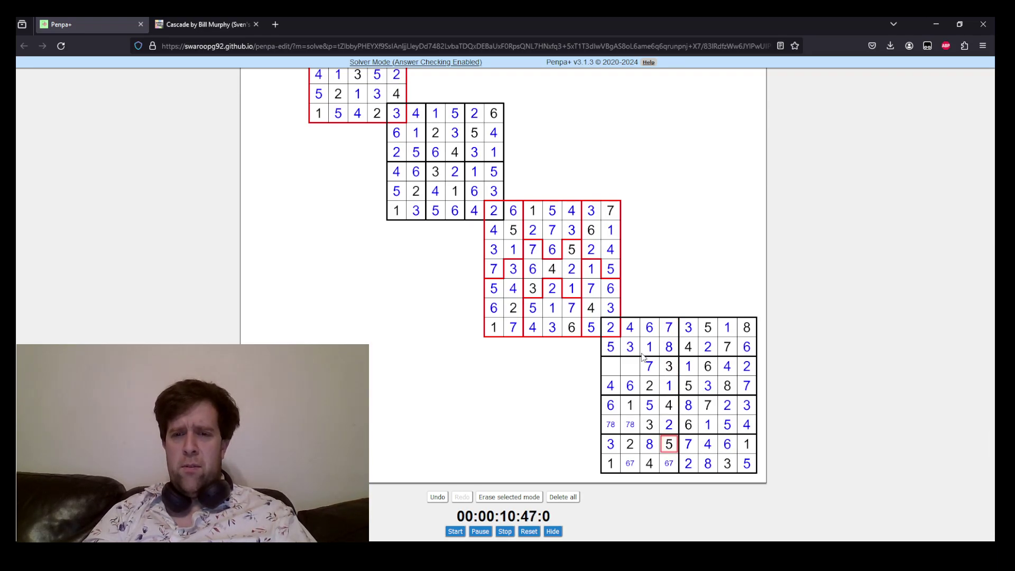
key(Down)
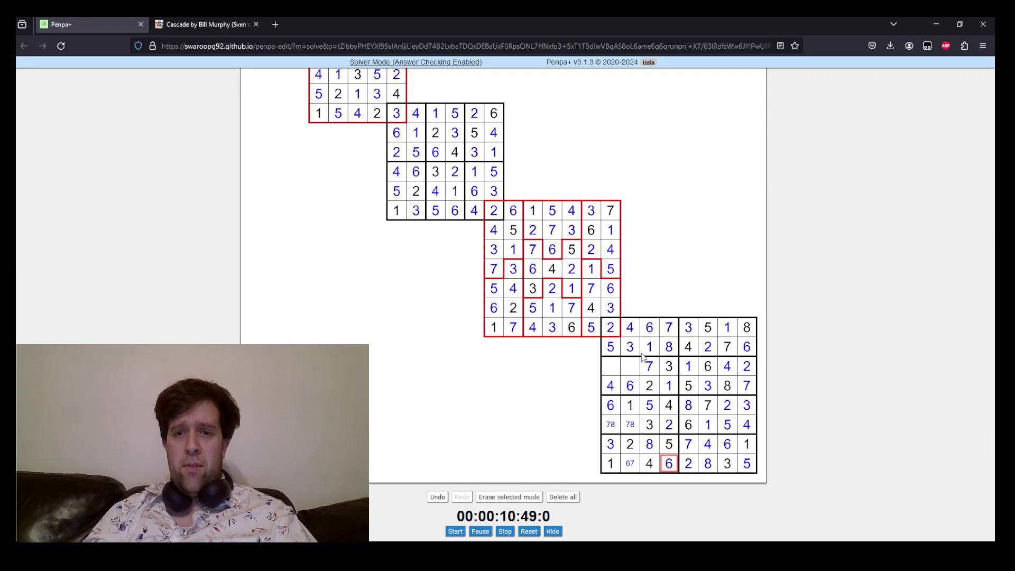
key(Left)
key(Left)
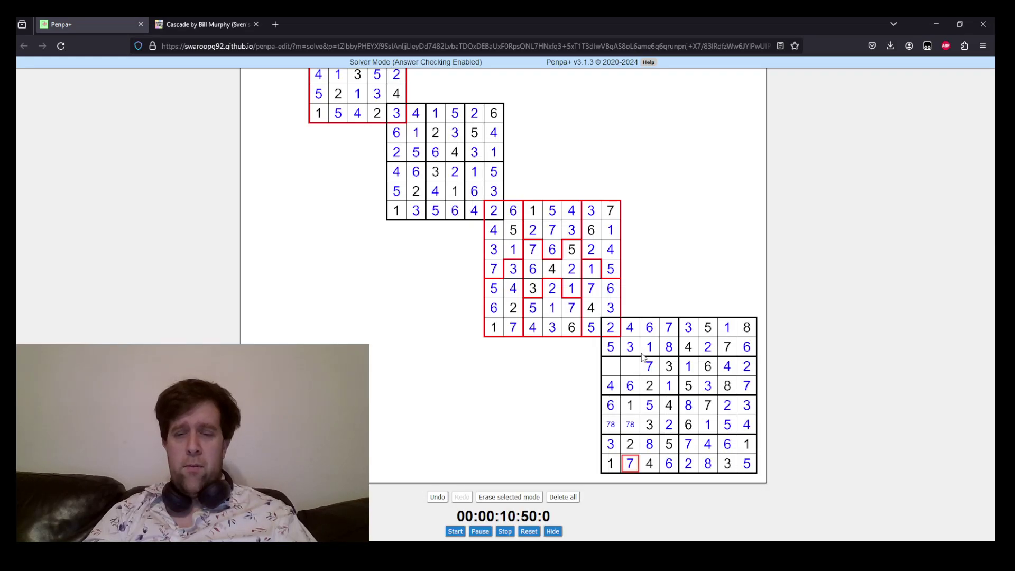
key(Up)
key(Up)
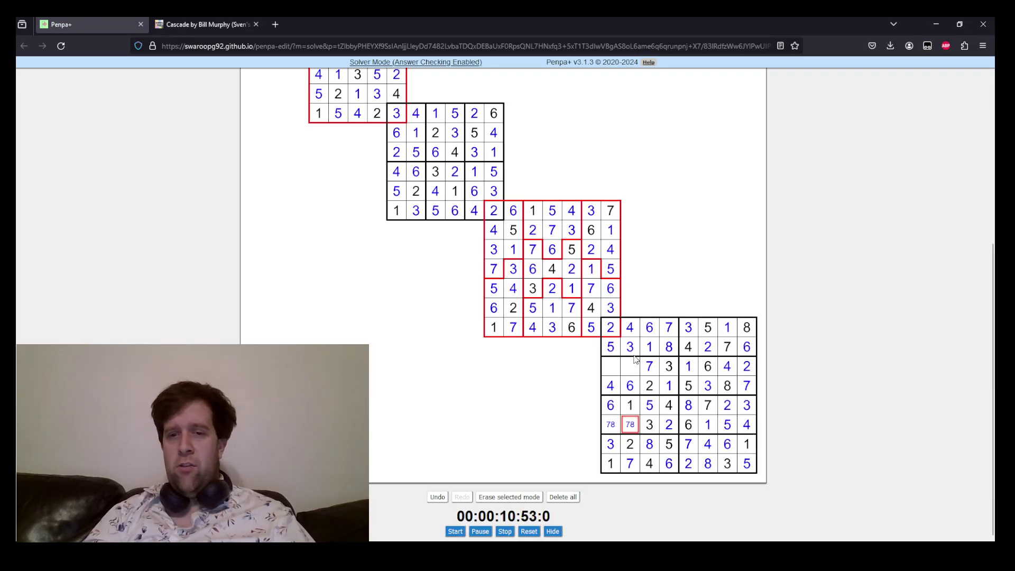
key(Left)
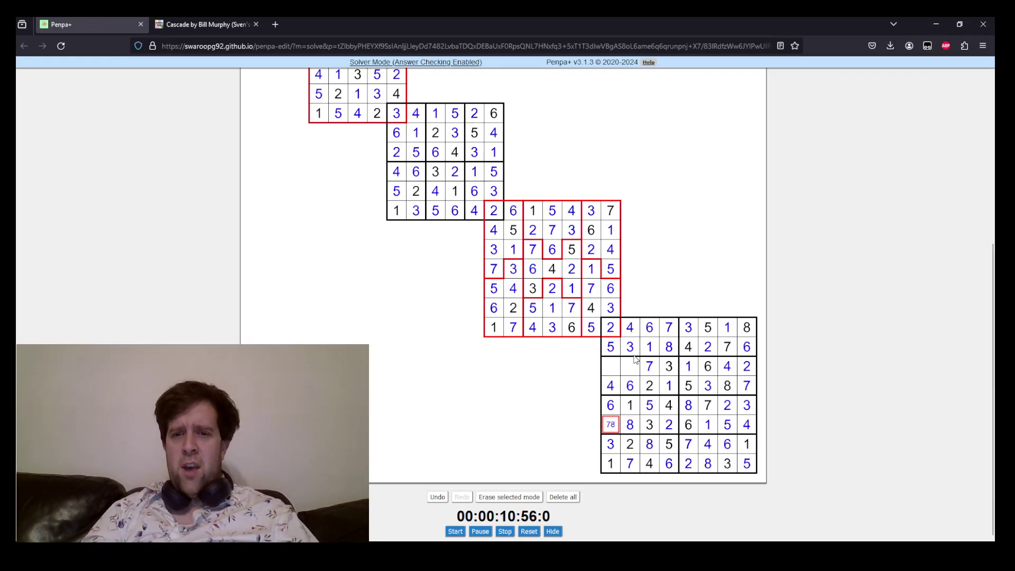
key(Up)
key(Up)
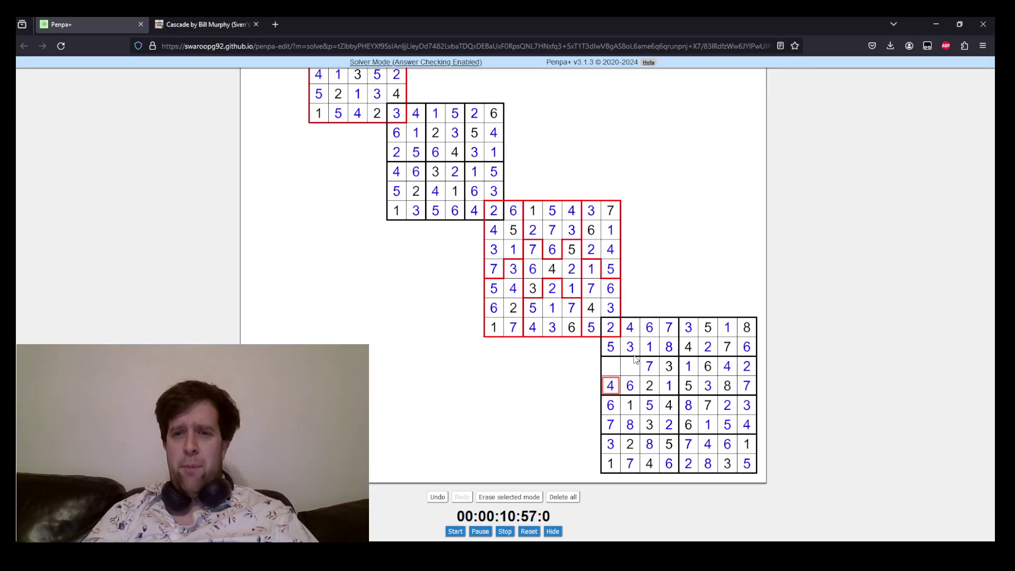
key(Up)
text(8)
key(Right)
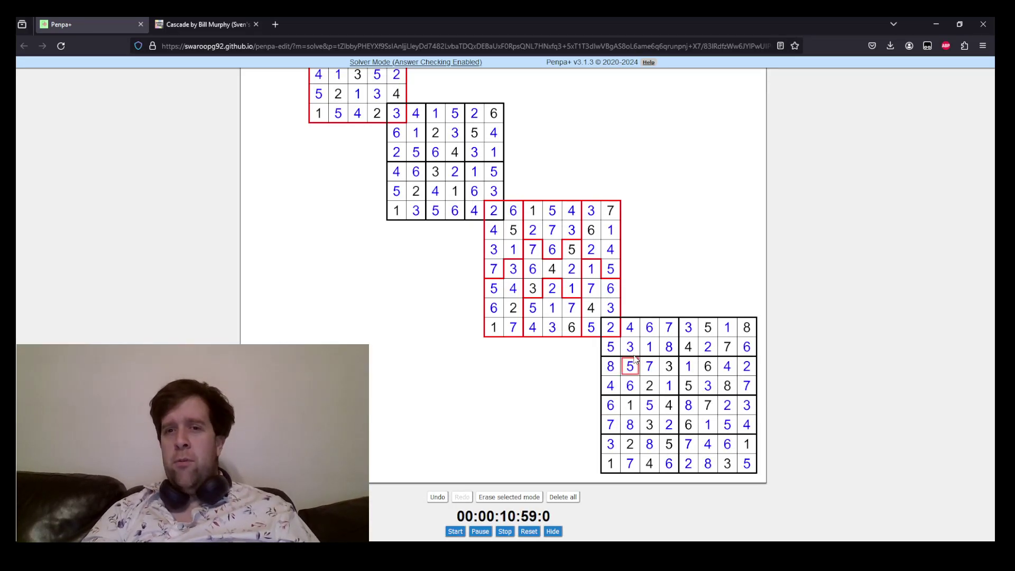
Enter 5 in the last empty cell of the 8x8 grid.
text(5)
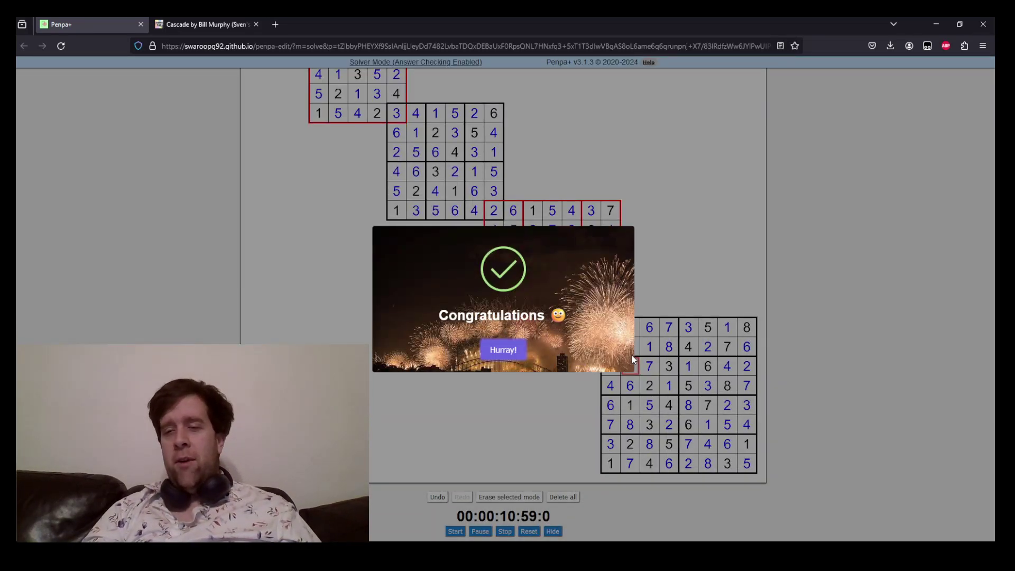